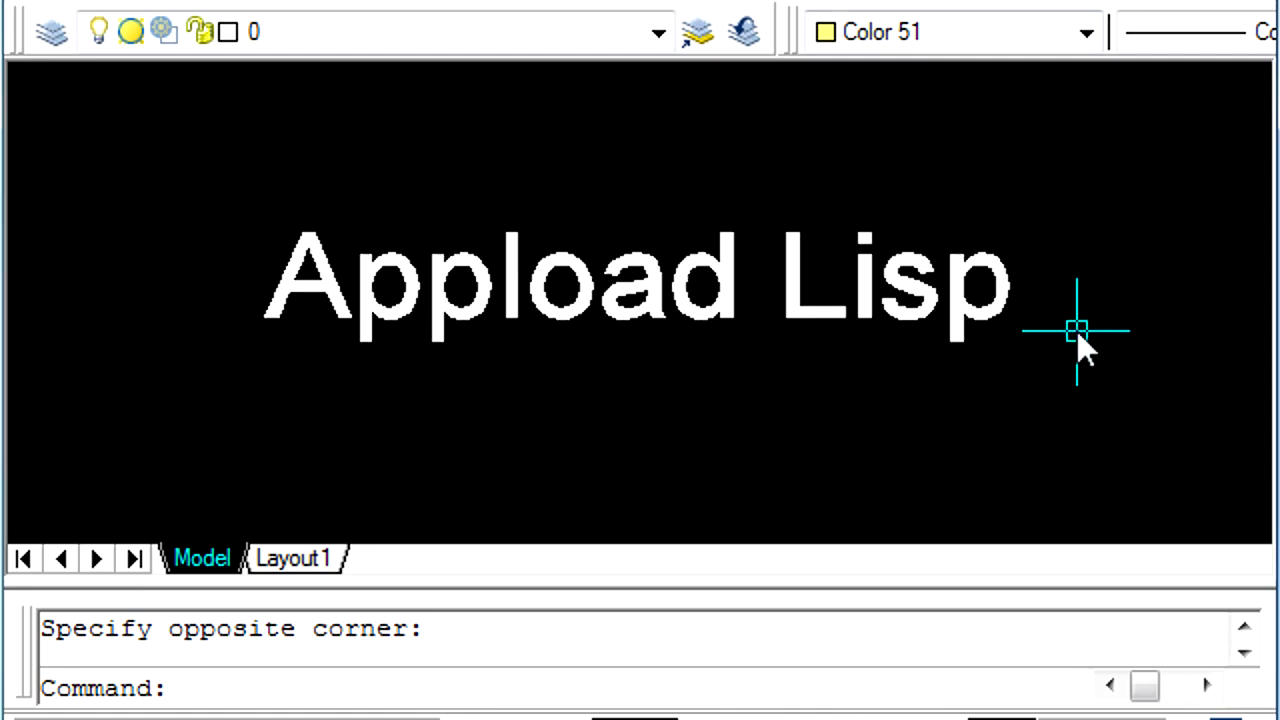
# Step: Run APPLOAD (AP) to bring up the Load/Unload Applications dialog
pyautogui.write('AP')
pyautogui.press('Return')
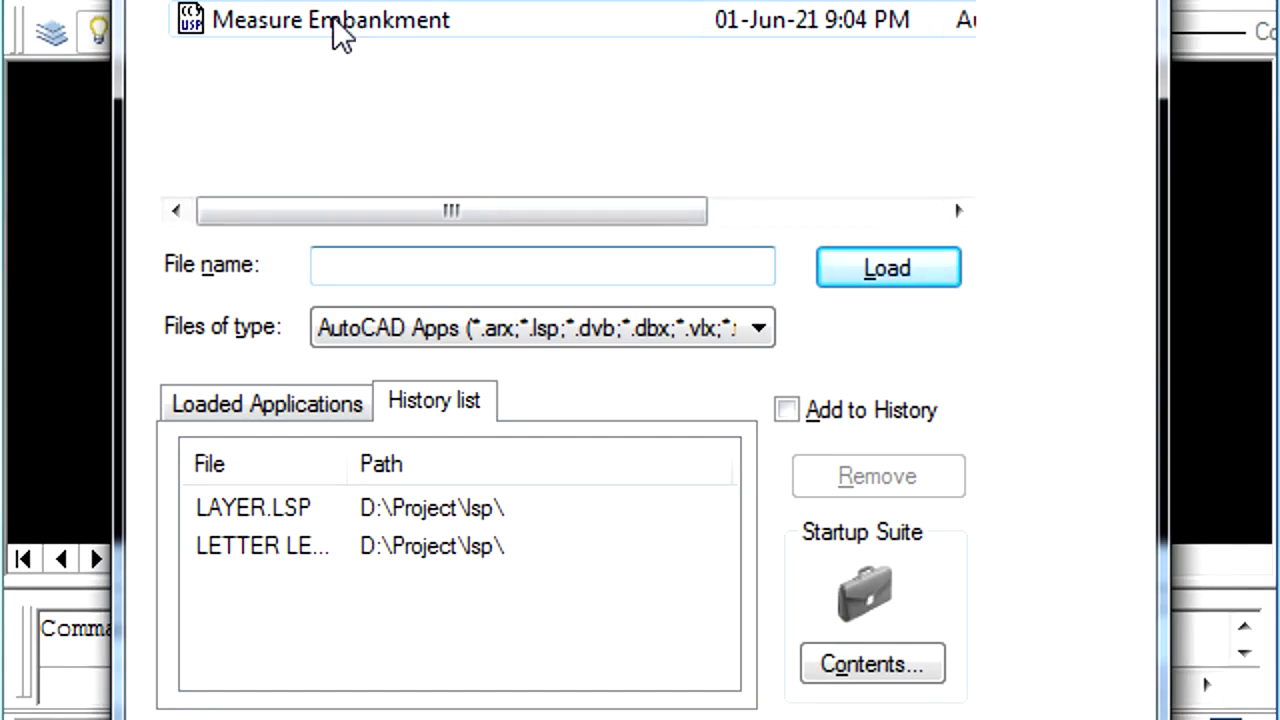
# Step: Load the Measure Embankment.lsp routine into the drawing session
pyautogui.click(340, 35)
pyautogui.click(885, 267)
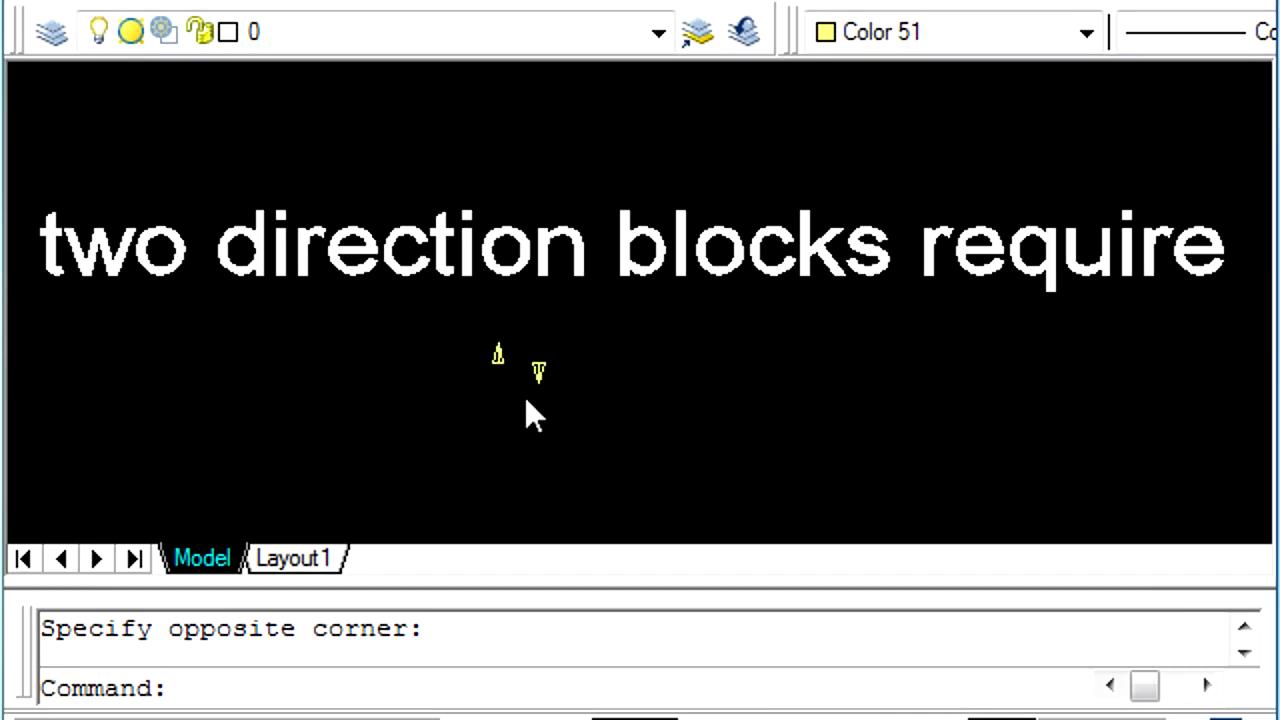
# Step: List the properties of the upward triangle block with LI
pyautogui.scroll(2, 506, 389)
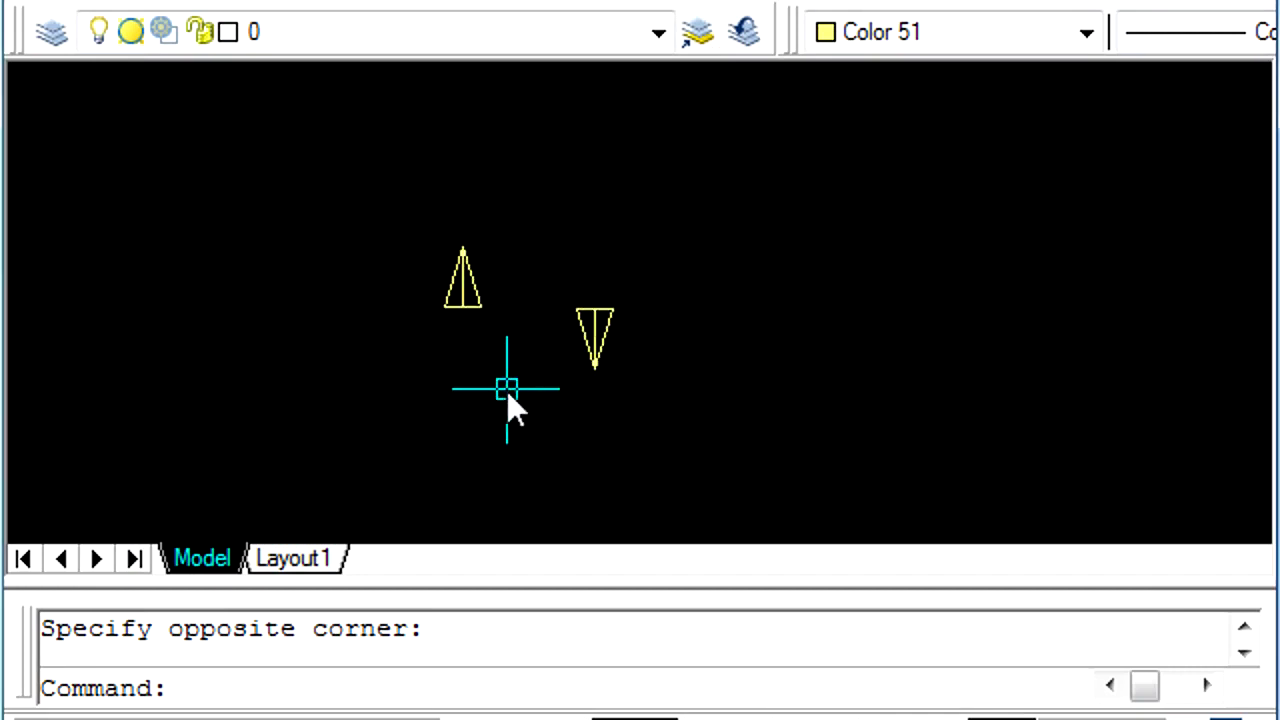
pyautogui.scroll(-2, 490, 375)
pyautogui.scroll(4, 465, 370)
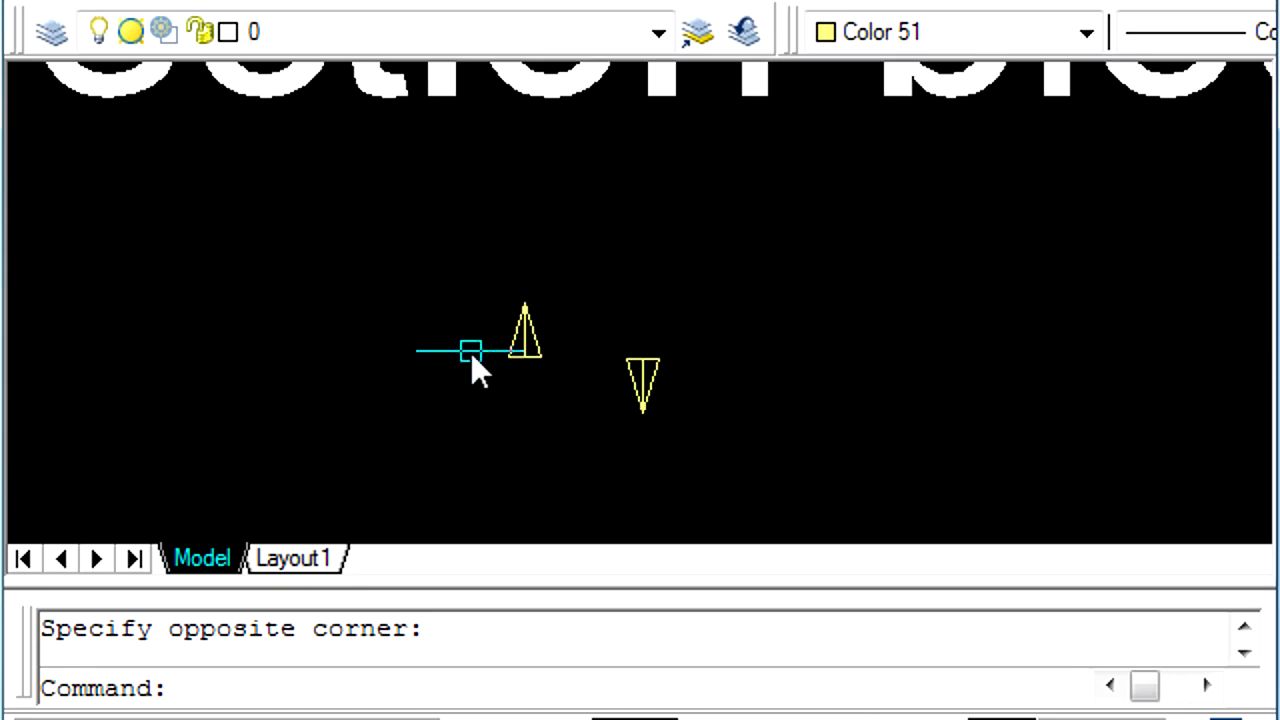
pyautogui.click(519, 351)
pyautogui.write('LI')
pyautogui.press('Return')
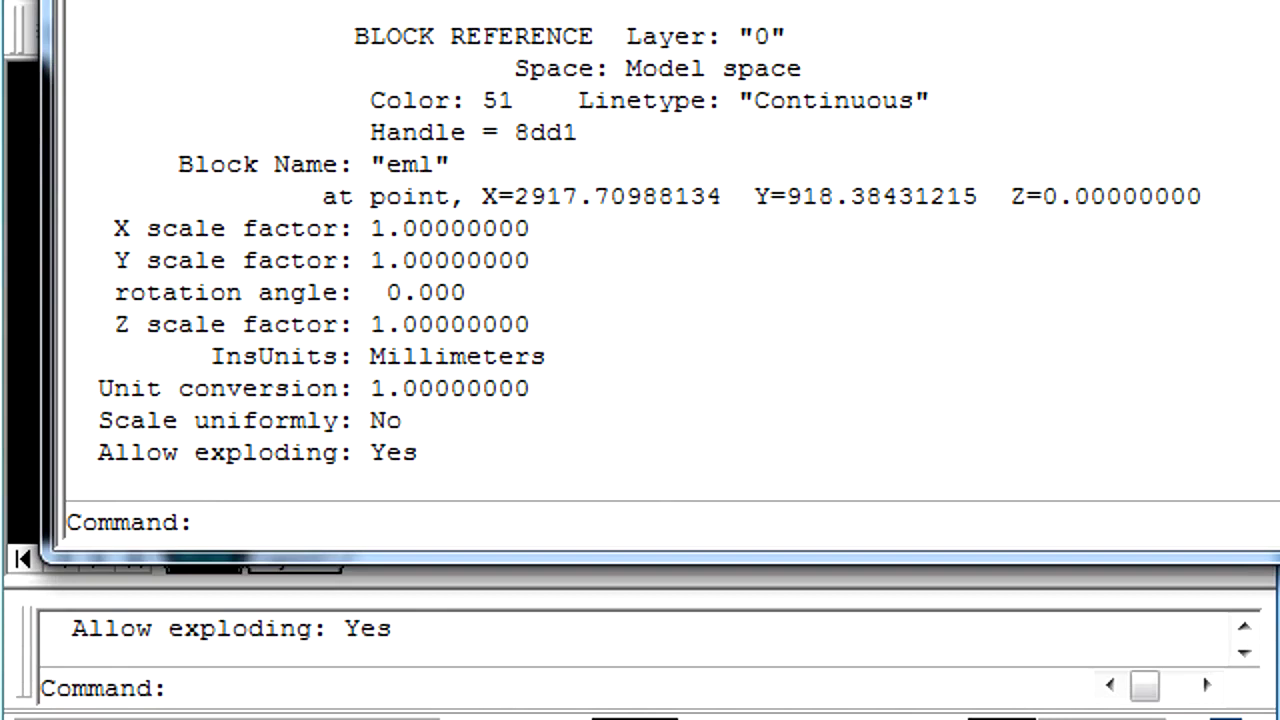
pyautogui.press('F2')
# Step: List the downward triangle block's properties, then bring the road-and-river drawing into view
pyautogui.click(636, 377)
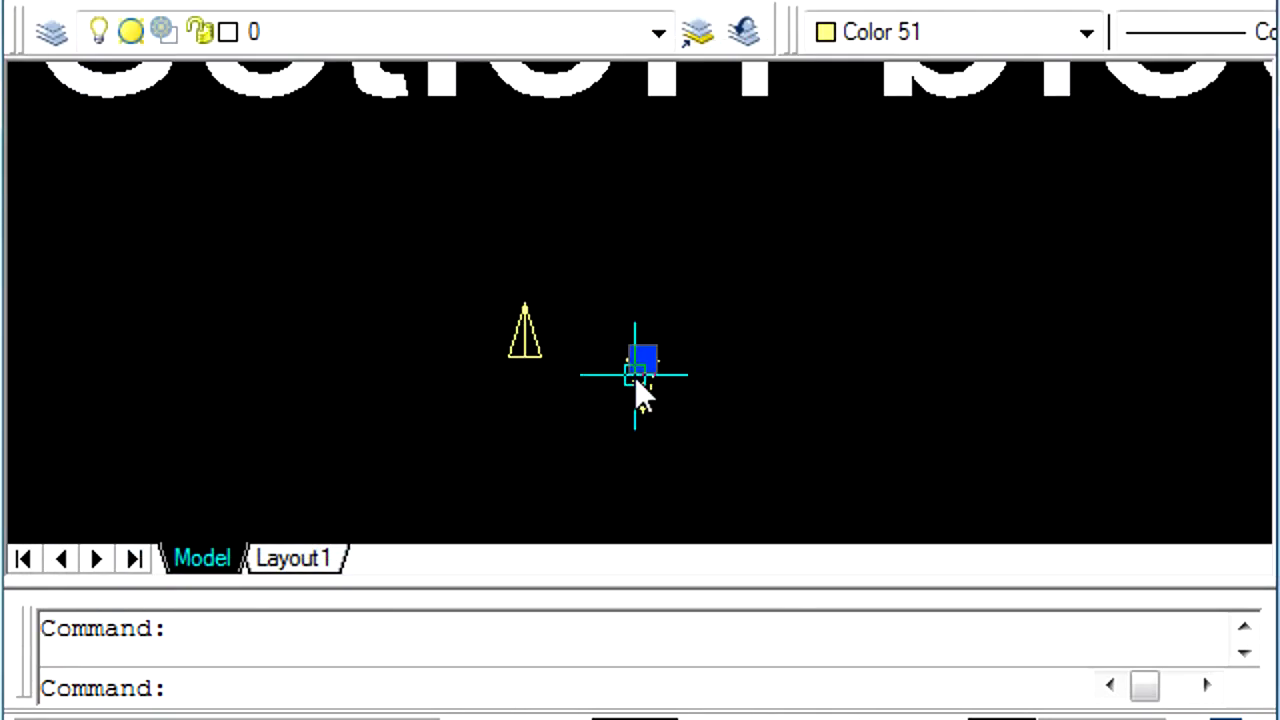
pyautogui.press('Return')
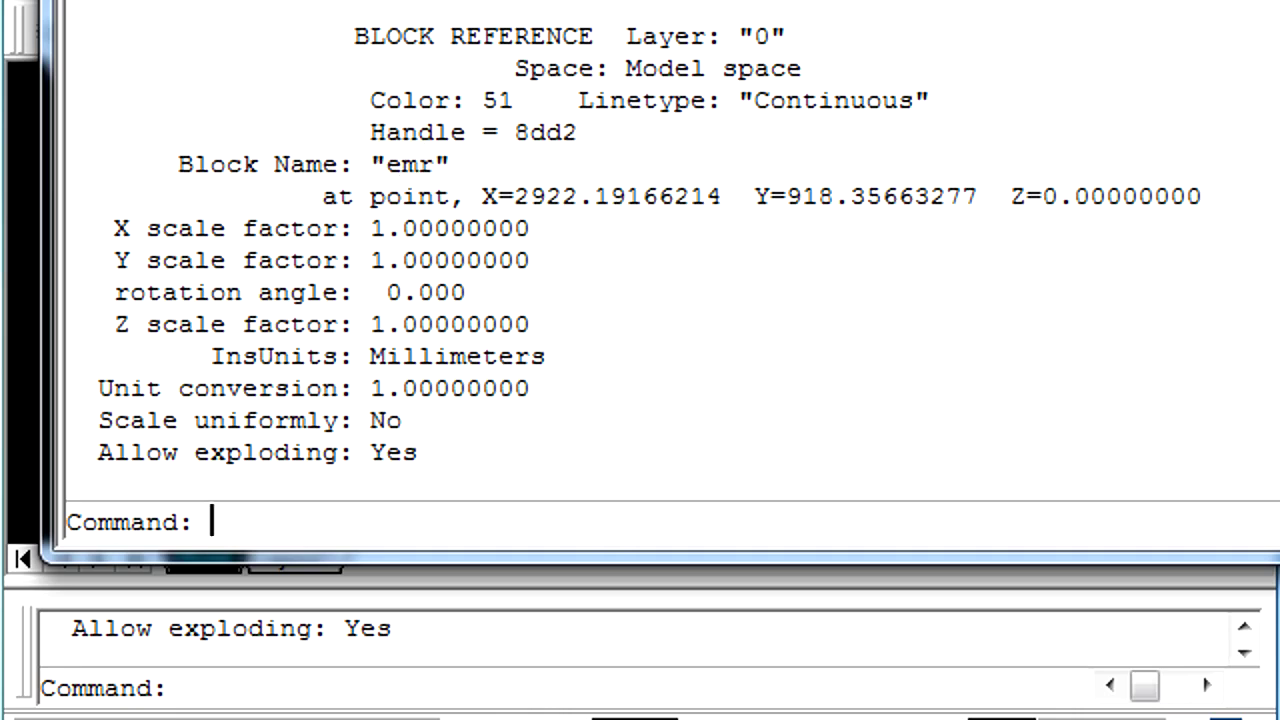
pyautogui.press('F2')
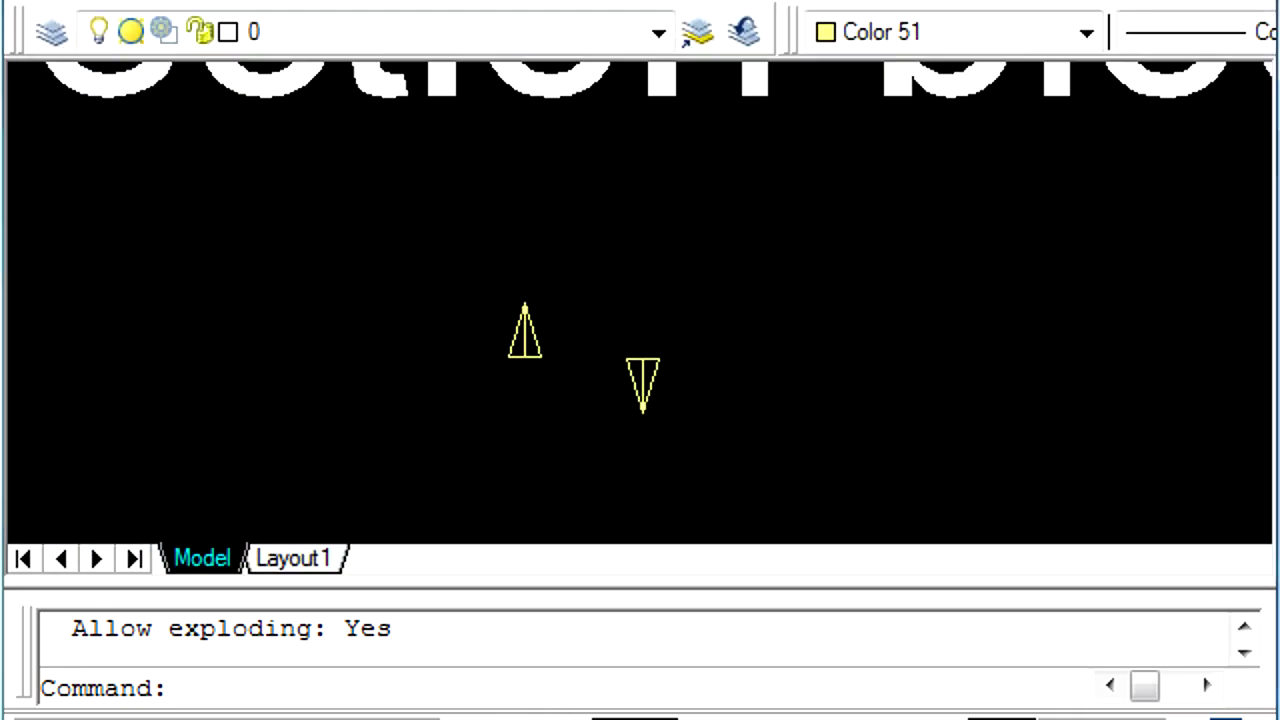
pyautogui.scroll(3, 650, 205)
pyautogui.scroll(-3, 625, 205)
pyautogui.scroll(3, 630, 400)
pyautogui.scroll(-4, 612, 430)
pyautogui.scroll(5, 676, 302)
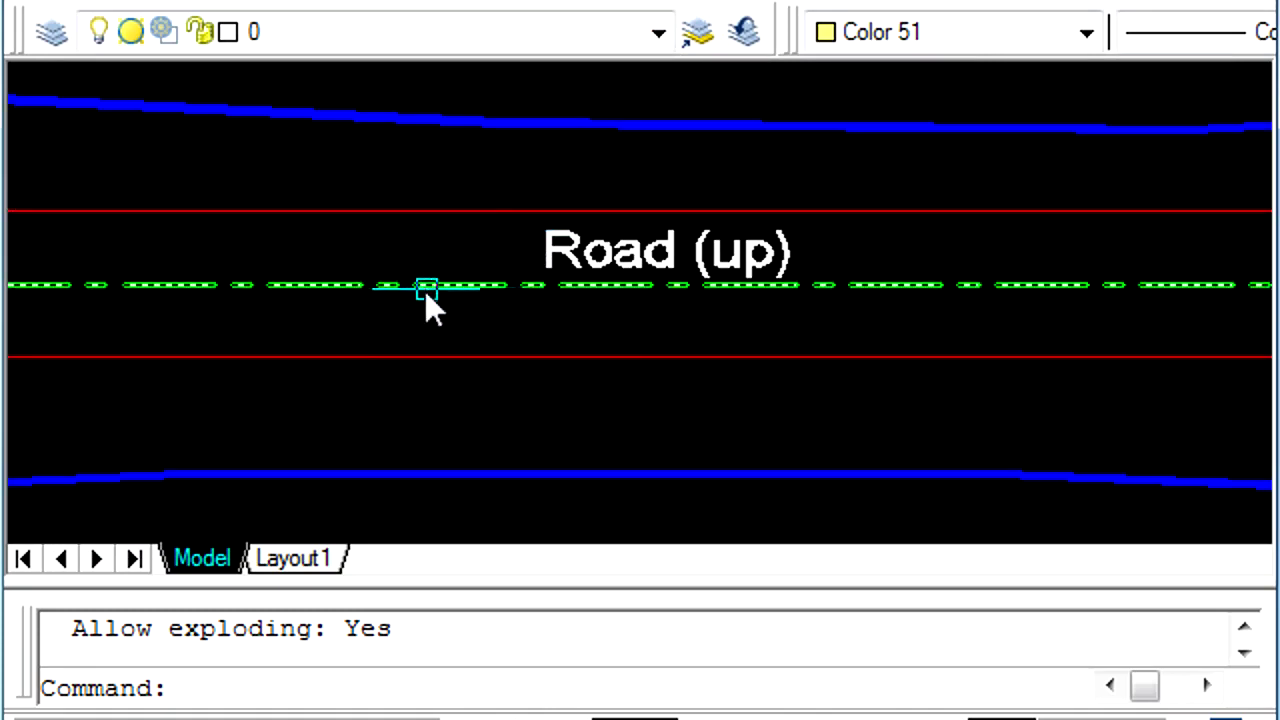
# Step: Measure the upper red road edge with aligned EMR blocks at 5-unit segment length
pyautogui.scroll(-3, 430, 300)
pyautogui.moveTo(445, 308); pyautogui.dragTo(535, 310, button='middle')
pyautogui.write('ME')
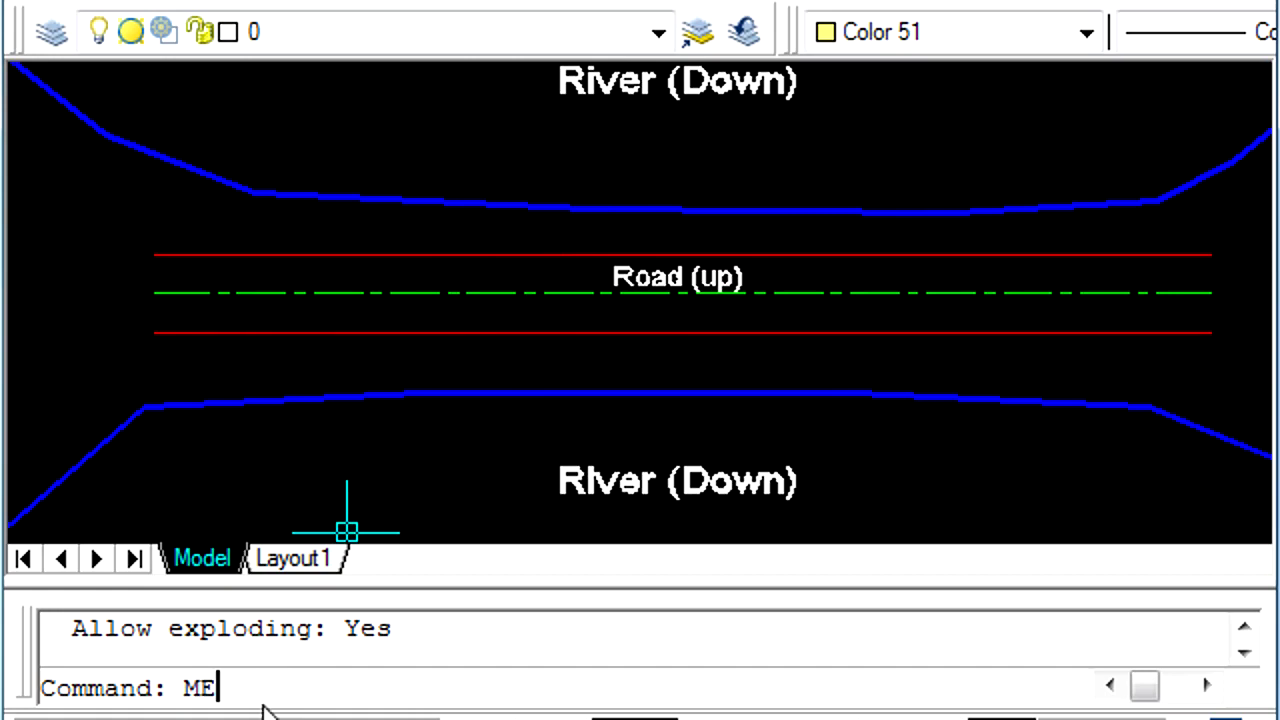
pyautogui.press('Return')
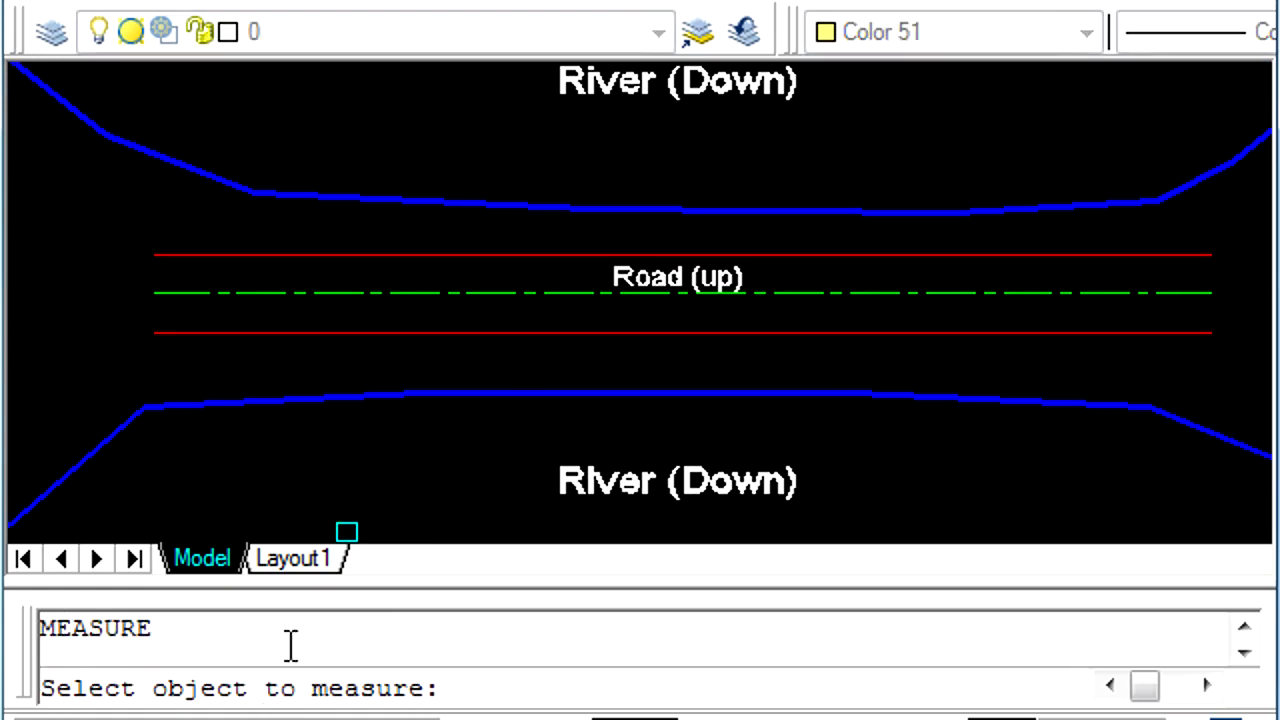
pyautogui.click(273, 256)
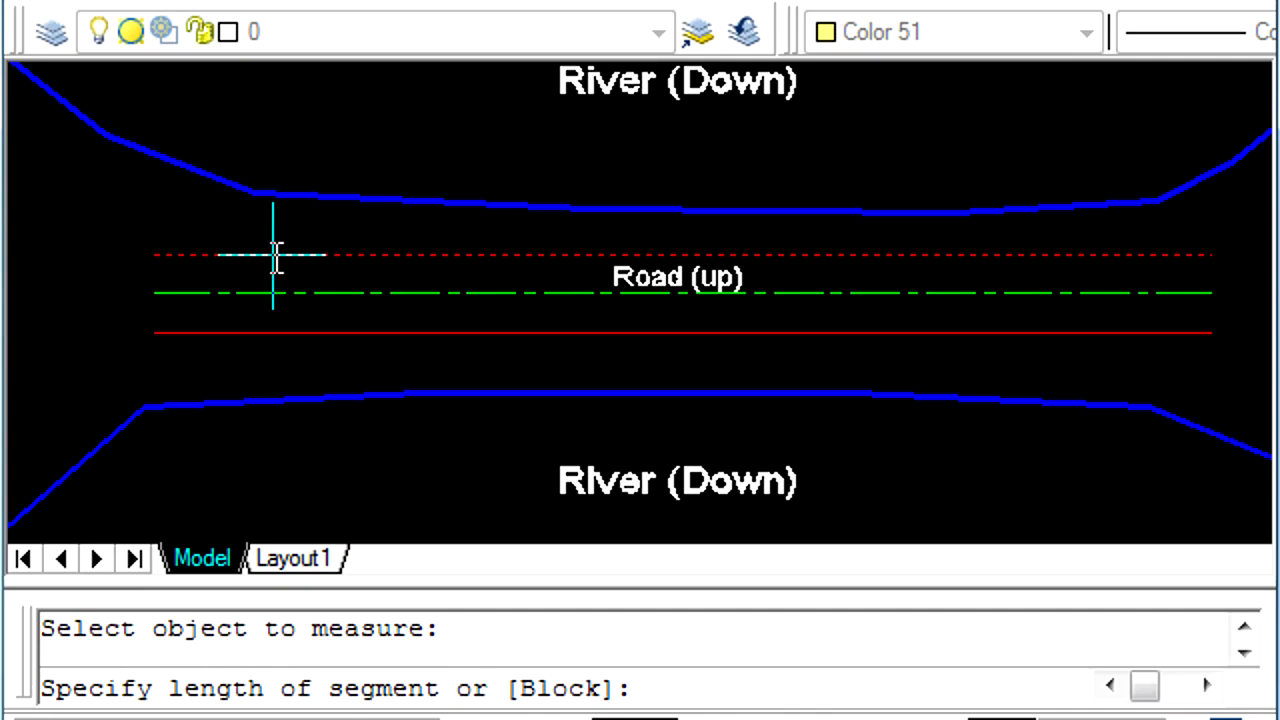
pyautogui.write('E')
pyautogui.press('BackSpace')
pyautogui.write('B')
pyautogui.press('Return')
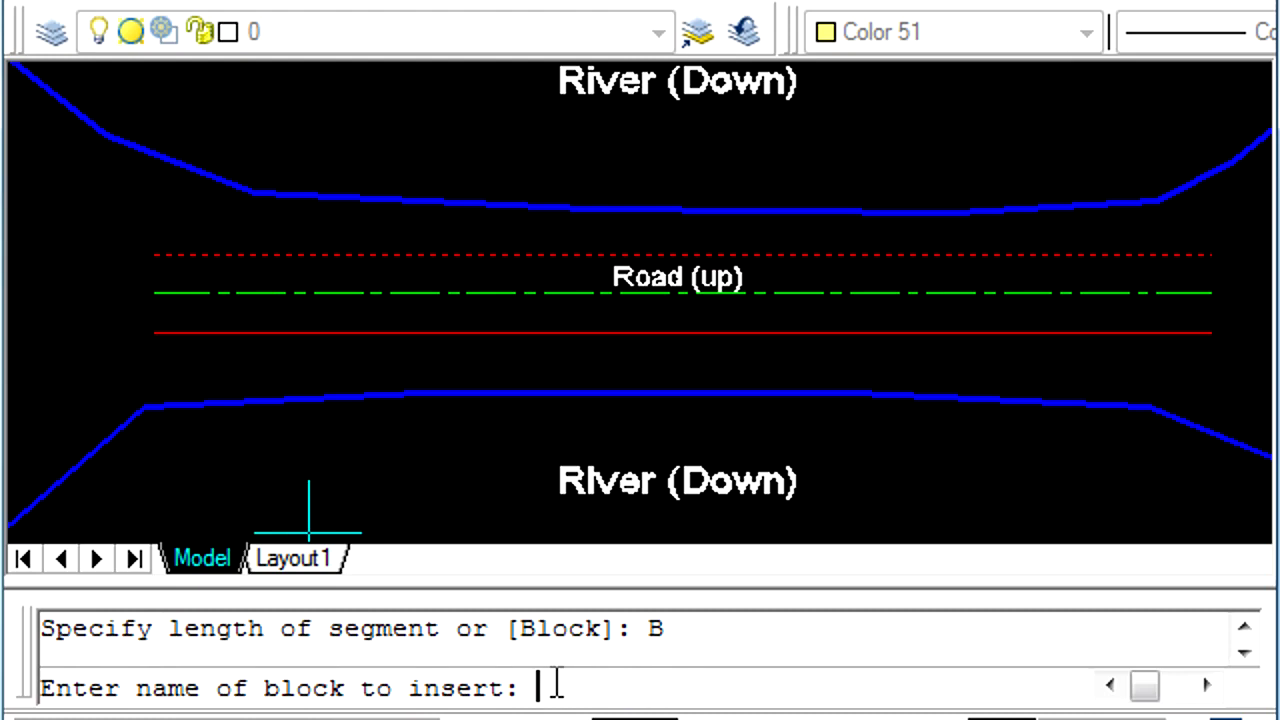
pyautogui.write('EM')
pyautogui.write('R')
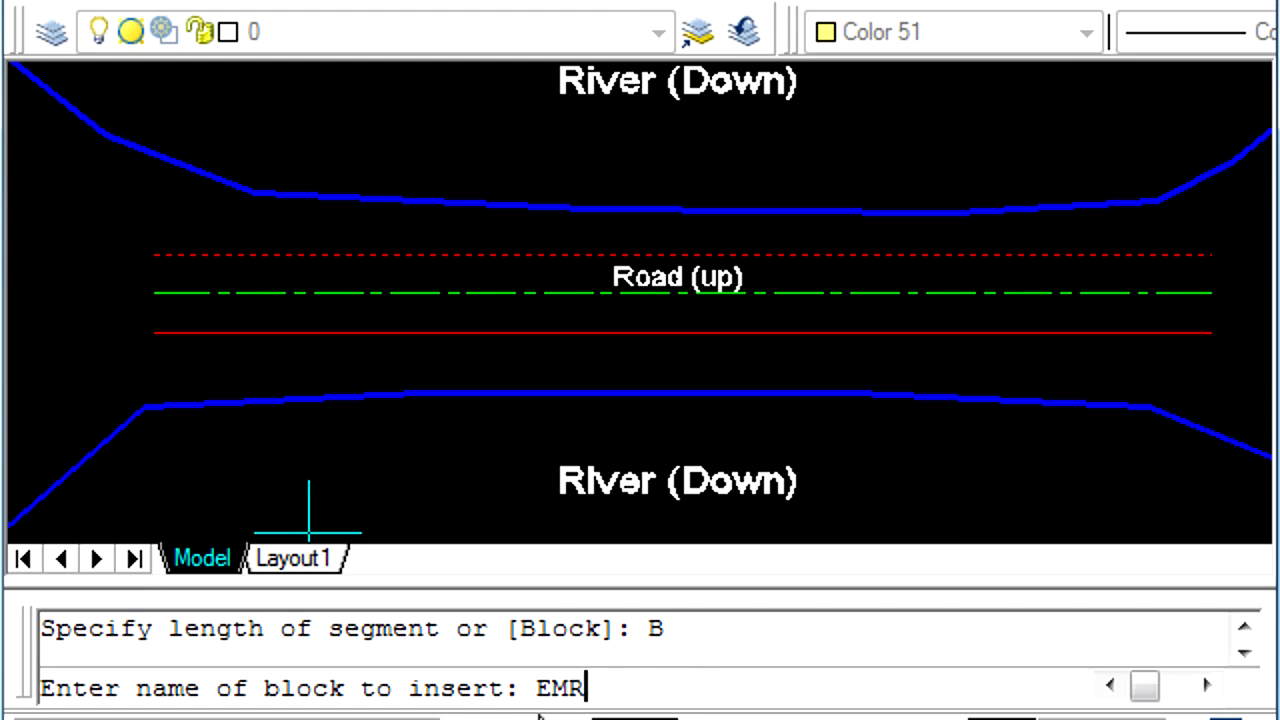
pyautogui.press('Return')
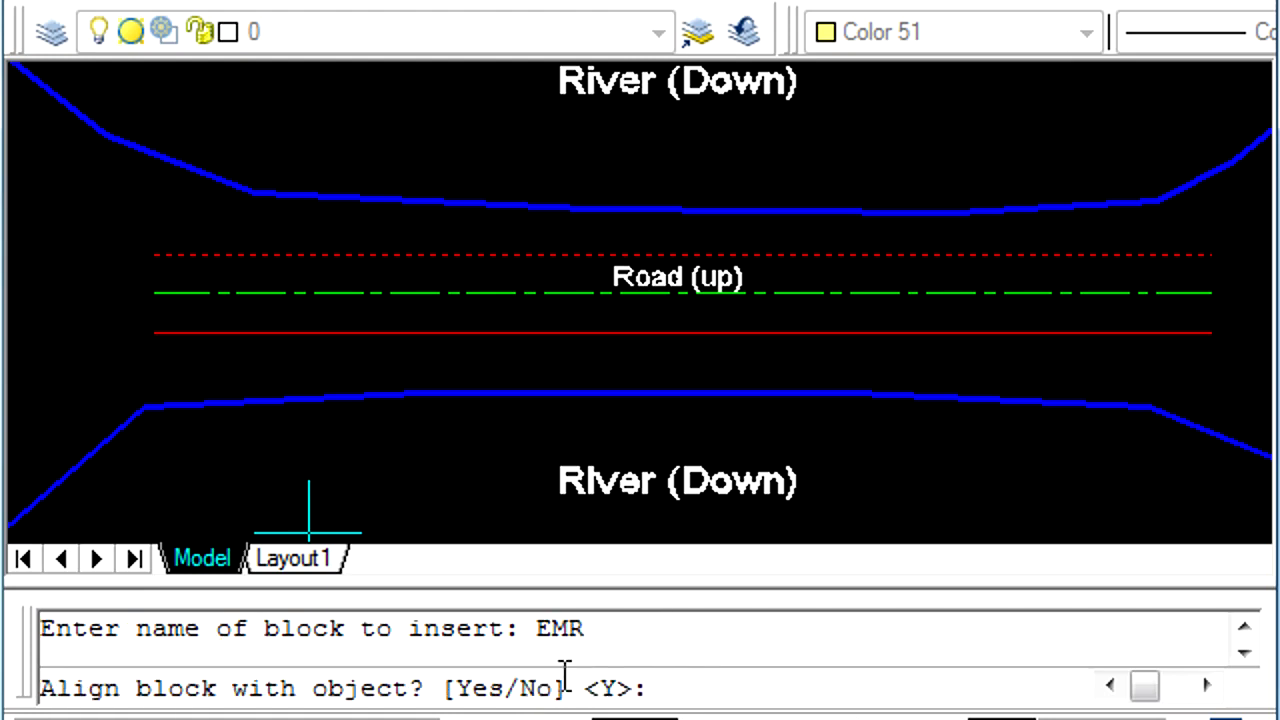
pyautogui.press('Return')
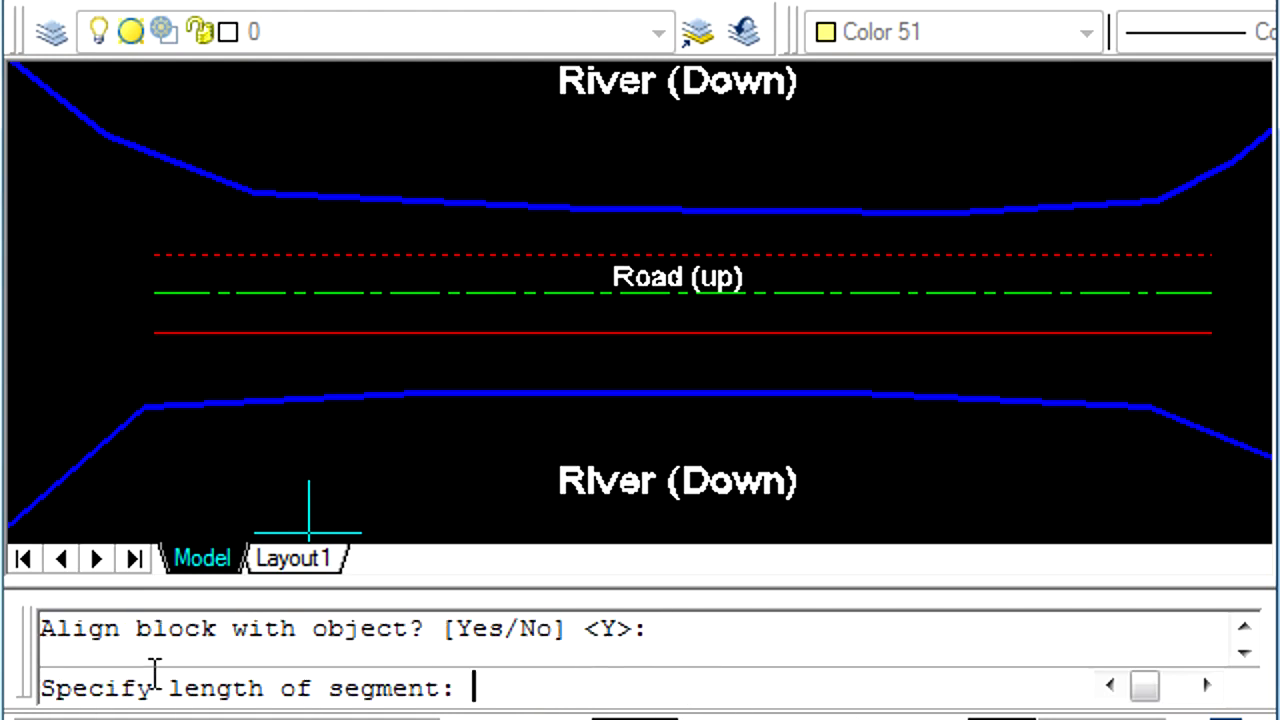
pyautogui.write('5')
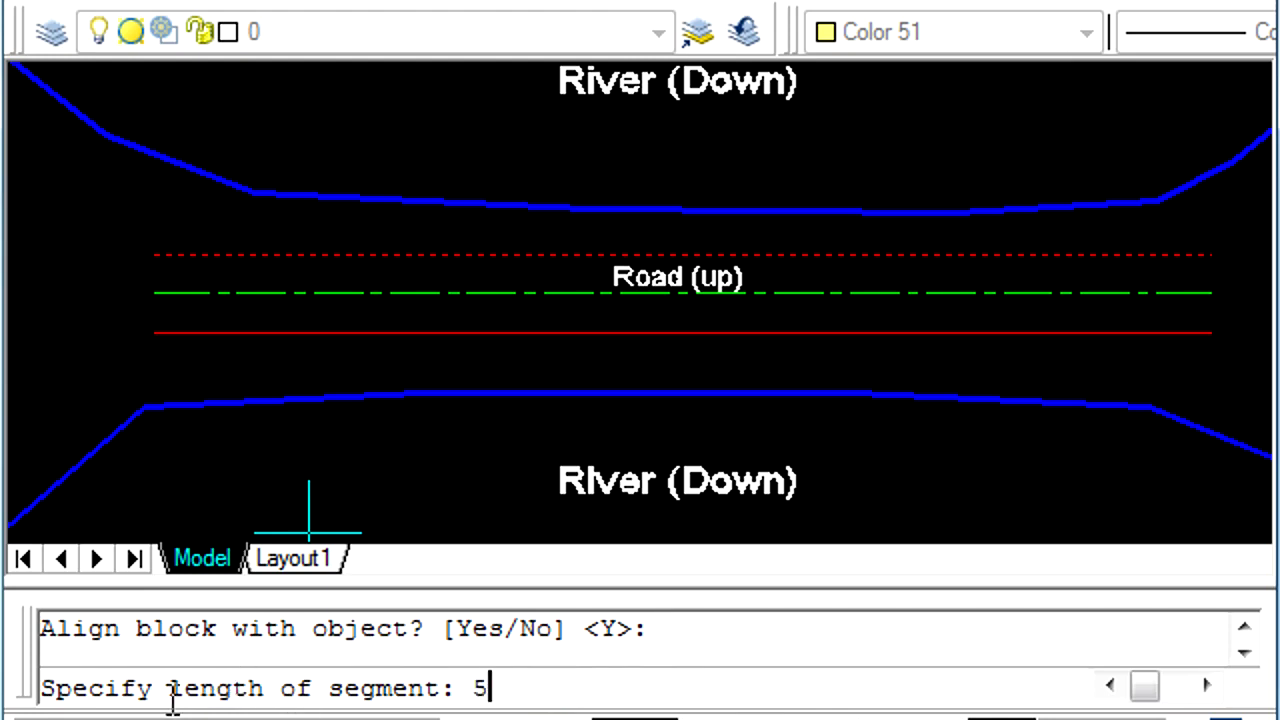
pyautogui.press('Return')
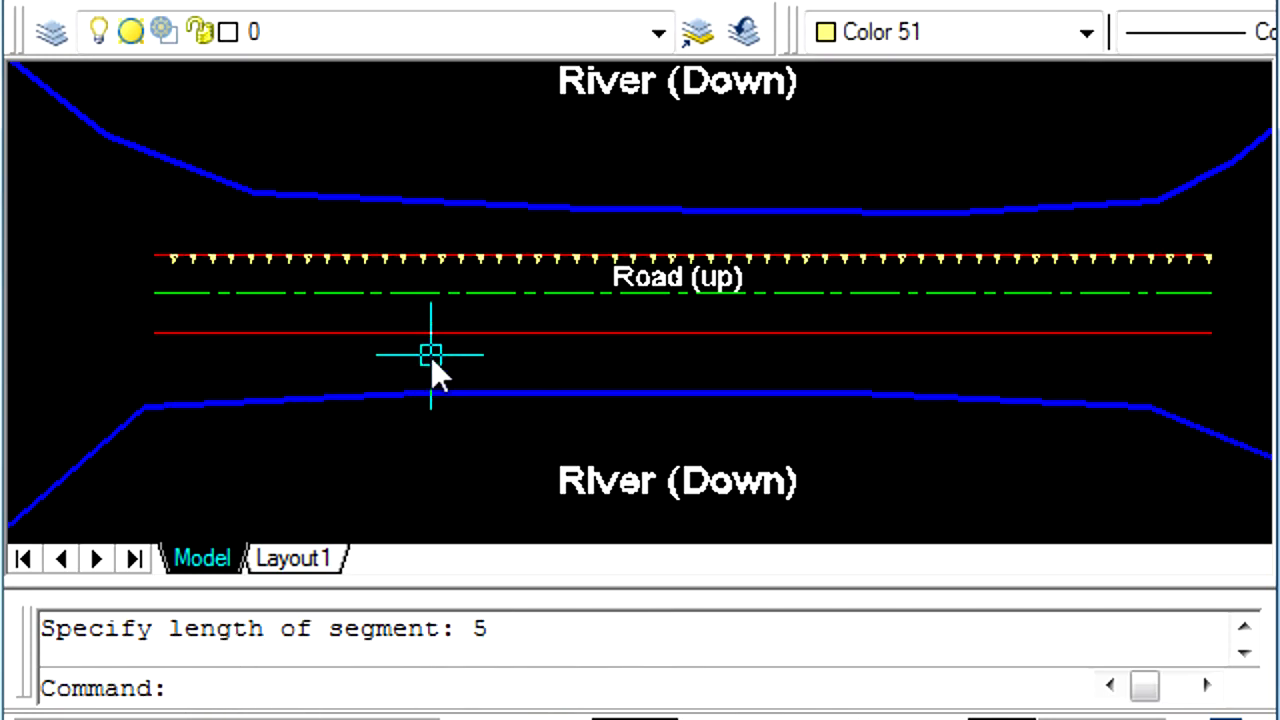
# Step: Erase the triangle blocks on the left part of the upper road edge with window selections
pyautogui.scroll(5, 320, 300)
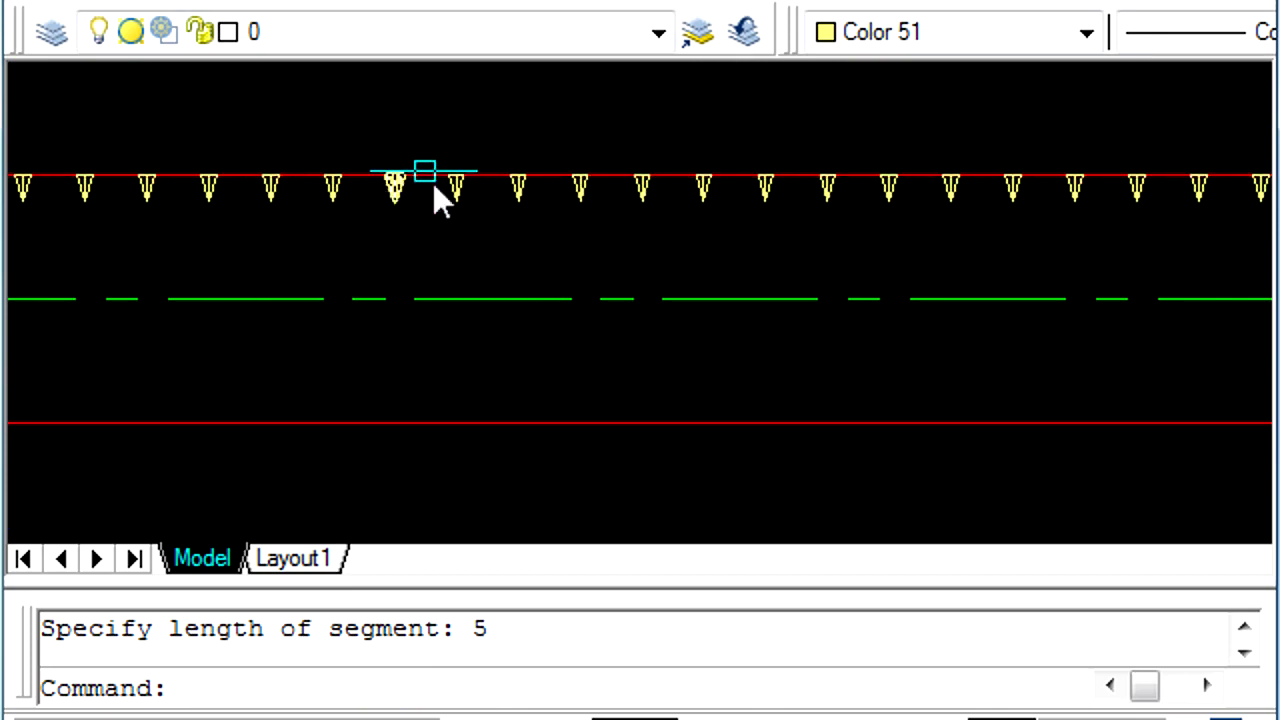
pyautogui.moveTo(722, 311); pyautogui.dragTo(1015, 355, button='middle')
pyautogui.scroll(2, 403, 286)
pyautogui.scroll(-5, 403, 283)
pyautogui.moveTo(810, 308); pyautogui.dragTo(749, 306, button='middle')
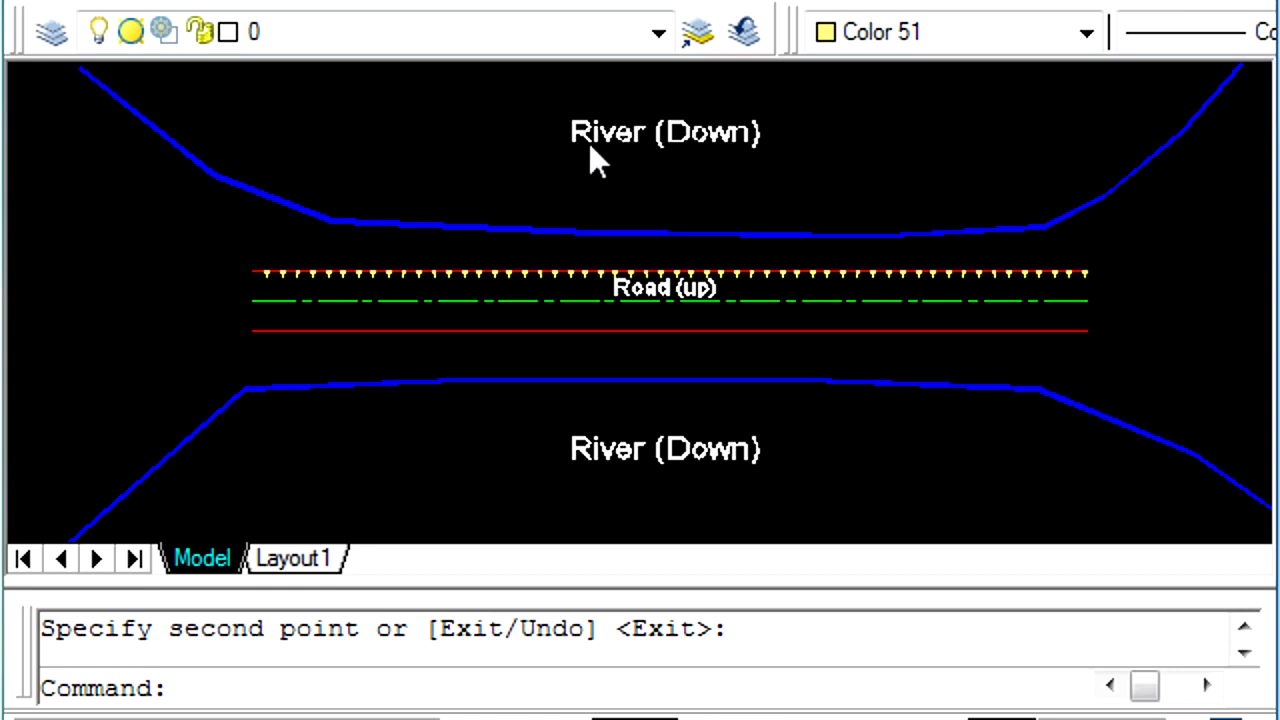
pyautogui.scroll(5, 310, 295)
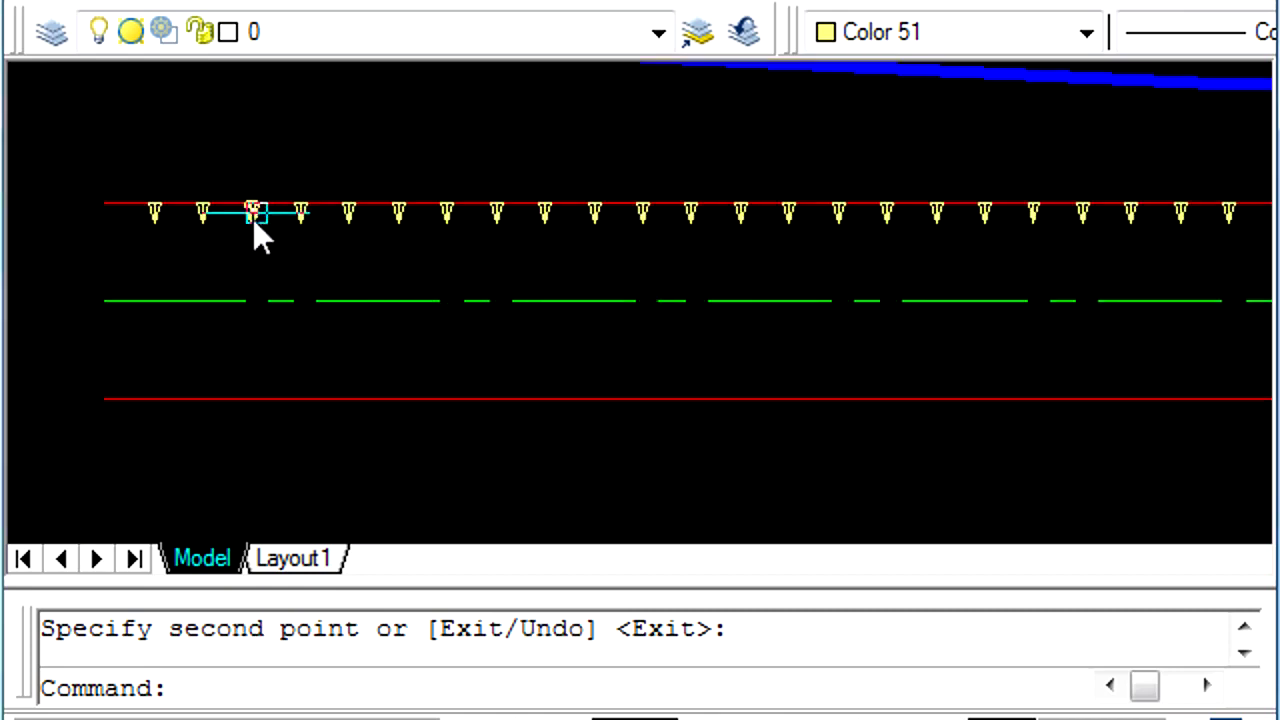
pyautogui.write('e')
pyautogui.press('Return')
pyautogui.click(139, 159)
pyautogui.click(605, 261)
pyautogui.press('Return')
pyautogui.scroll(-3, 640, 226)
pyautogui.press('e')
pyautogui.press('Return')
pyautogui.click(597, 208)
pyautogui.click(862, 266)
pyautogui.press('Return')
# Step: Erase the next stretches of triangle blocks along the upper road edge
pyautogui.moveTo(1045, 300); pyautogui.dragTo(737, 314, button='middle')
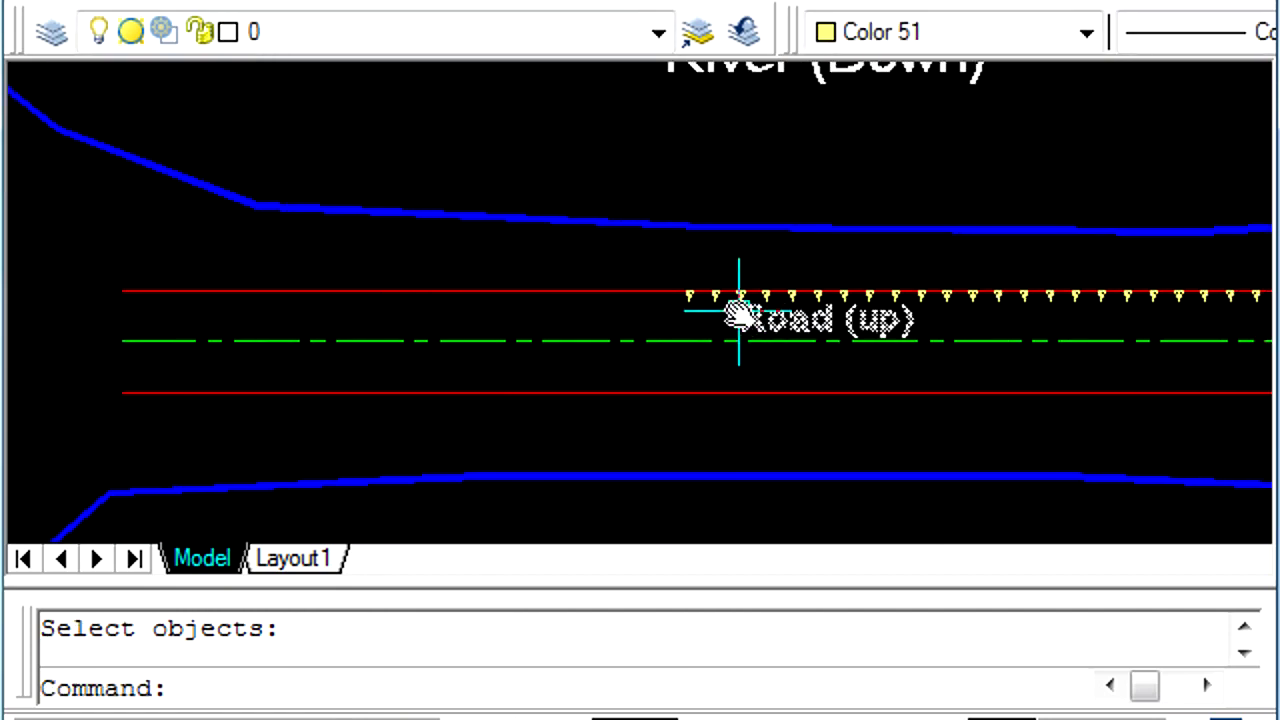
pyautogui.scroll(3, 737, 314)
pyautogui.press('e')
pyautogui.press('Return')
pyautogui.click(460, 190)
pyautogui.click(1017, 326)
pyautogui.press('Return')
pyautogui.moveTo(1043, 371); pyautogui.dragTo(385, 322, button='middle')
pyautogui.write('e')
pyautogui.press('Return')
pyautogui.click(829, 357)
pyautogui.press('Return')
pyautogui.scroll(-3, 694, 349)
pyautogui.moveTo(694, 349); pyautogui.dragTo(509, 391, button='middle')
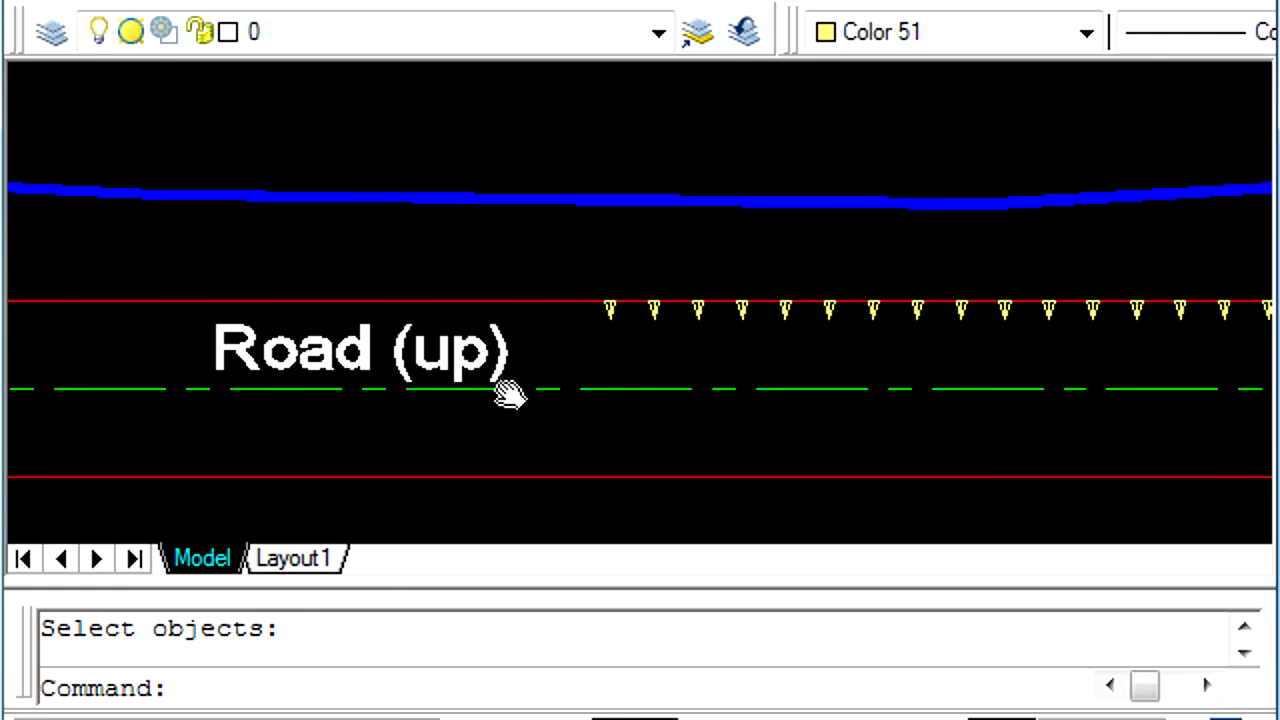
pyautogui.press('e')
pyautogui.press('Return')
pyautogui.click(516, 256)
pyautogui.click(974, 366)
pyautogui.press('Return')
# Step: Erase the last 14 triangle blocks and view both riverbanks around the road
pyautogui.moveTo(974, 366)
pyautogui.mouseDown(button='middle')
pyautogui.moveTo(474, 409)
pyautogui.moveTo(377, 317)
pyautogui.mouseUp(button='middle')
pyautogui.press('e')
pyautogui.press('Return')
pyautogui.click(376, 281)
pyautogui.click(1052, 392)
pyautogui.press('Return')
pyautogui.scroll(-3, 1074, 391)
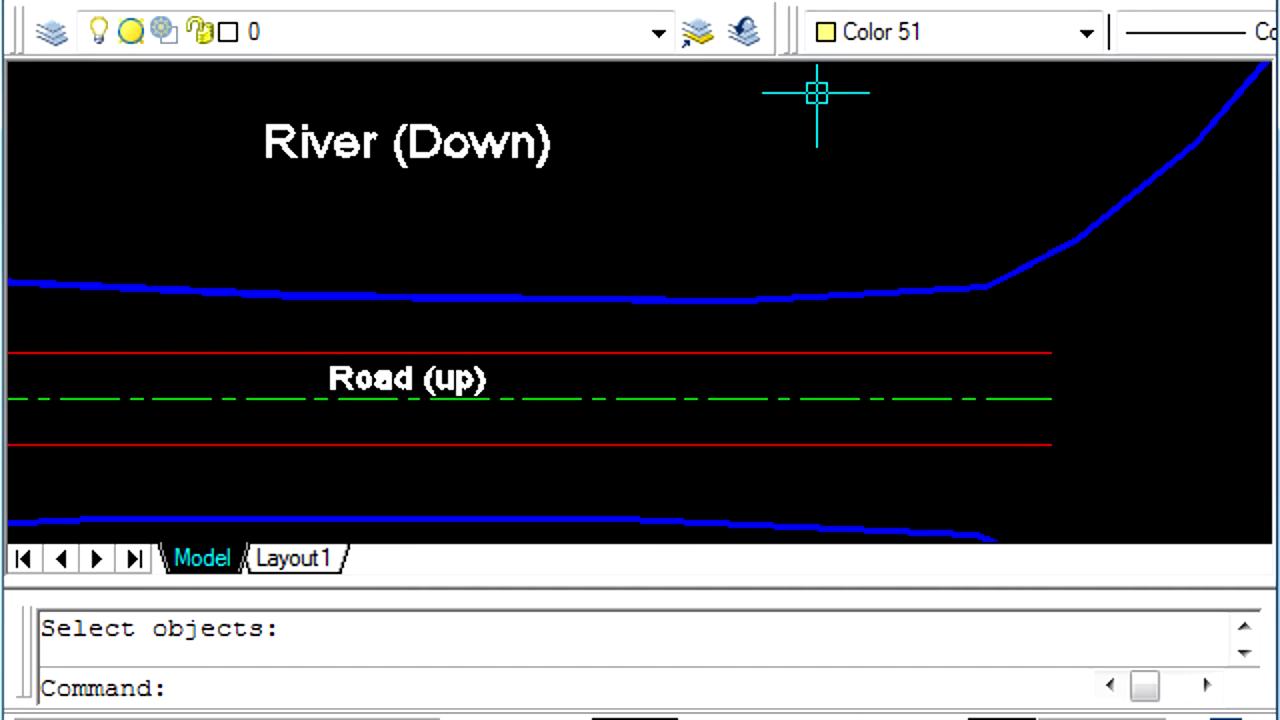
pyautogui.moveTo(663, 349); pyautogui.dragTo(863, 289, button='middle')
pyautogui.scroll(-3, 806, 336)
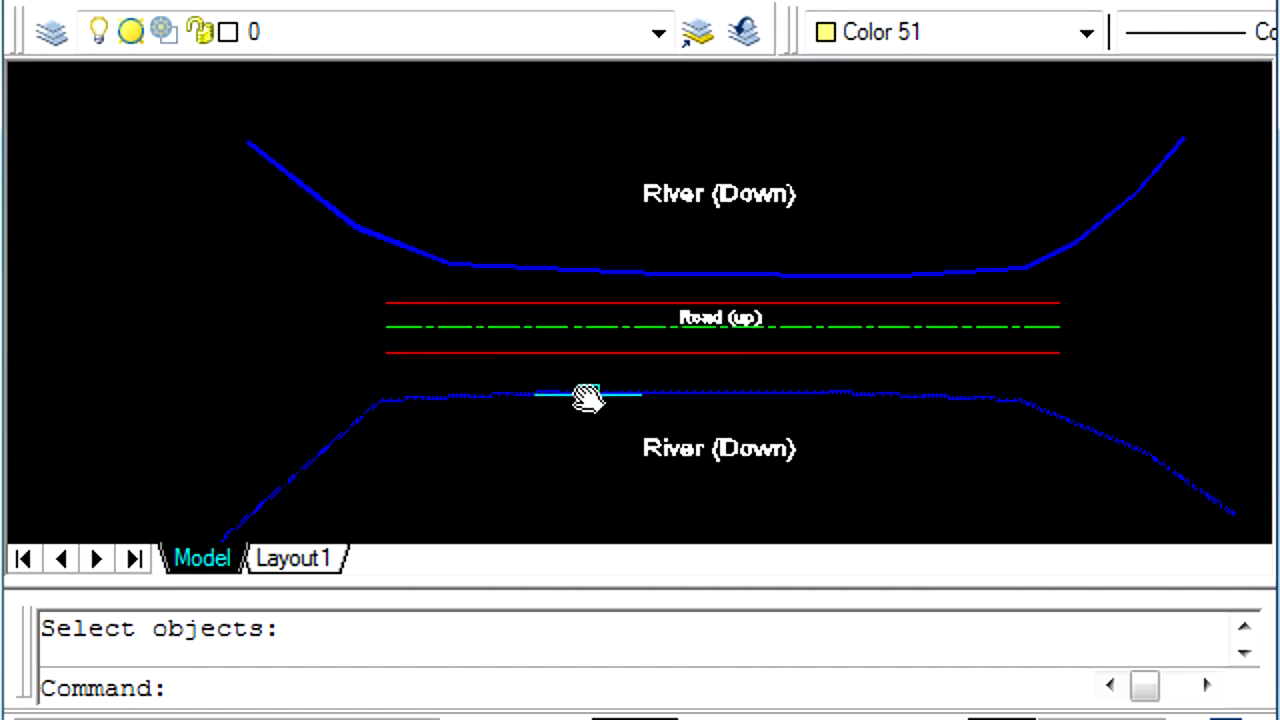
pyautogui.scroll(4, 377, 282)
# Step: Measure the red road edge with aligned EML blocks at 5-unit spacing
pyautogui.write('M')
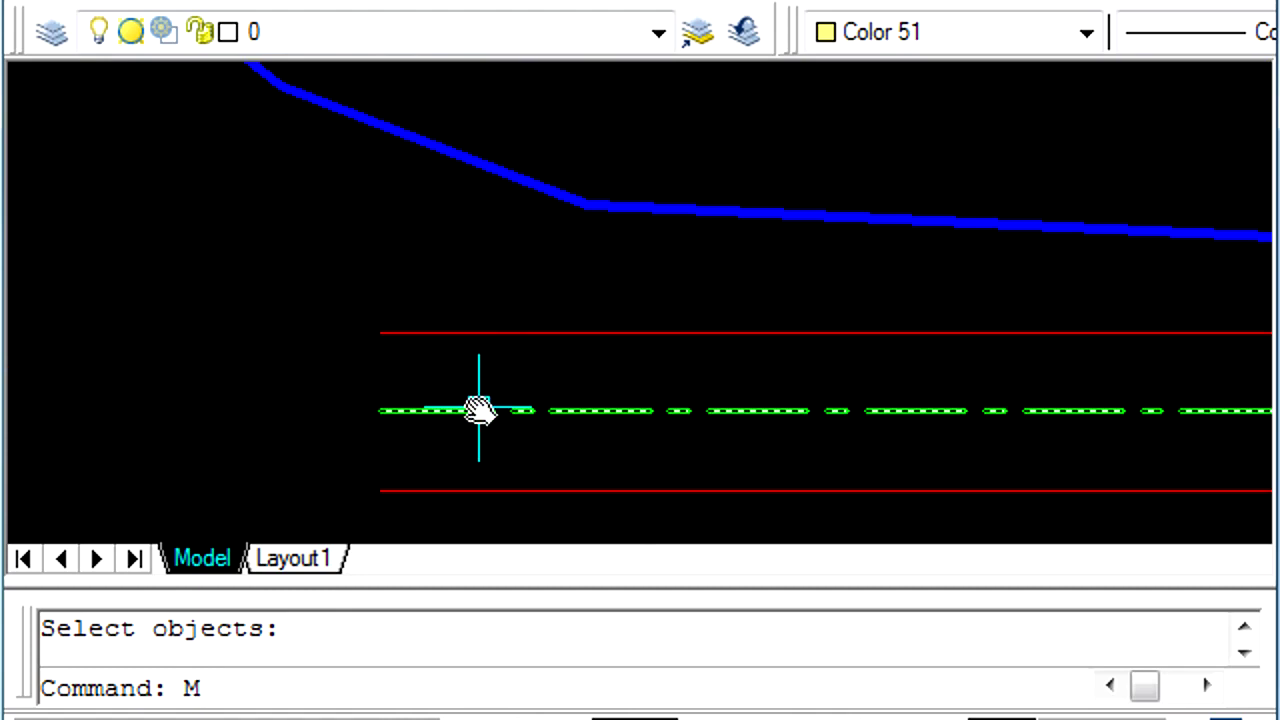
pyautogui.write('E MEASURE')
pyautogui.press('Return')
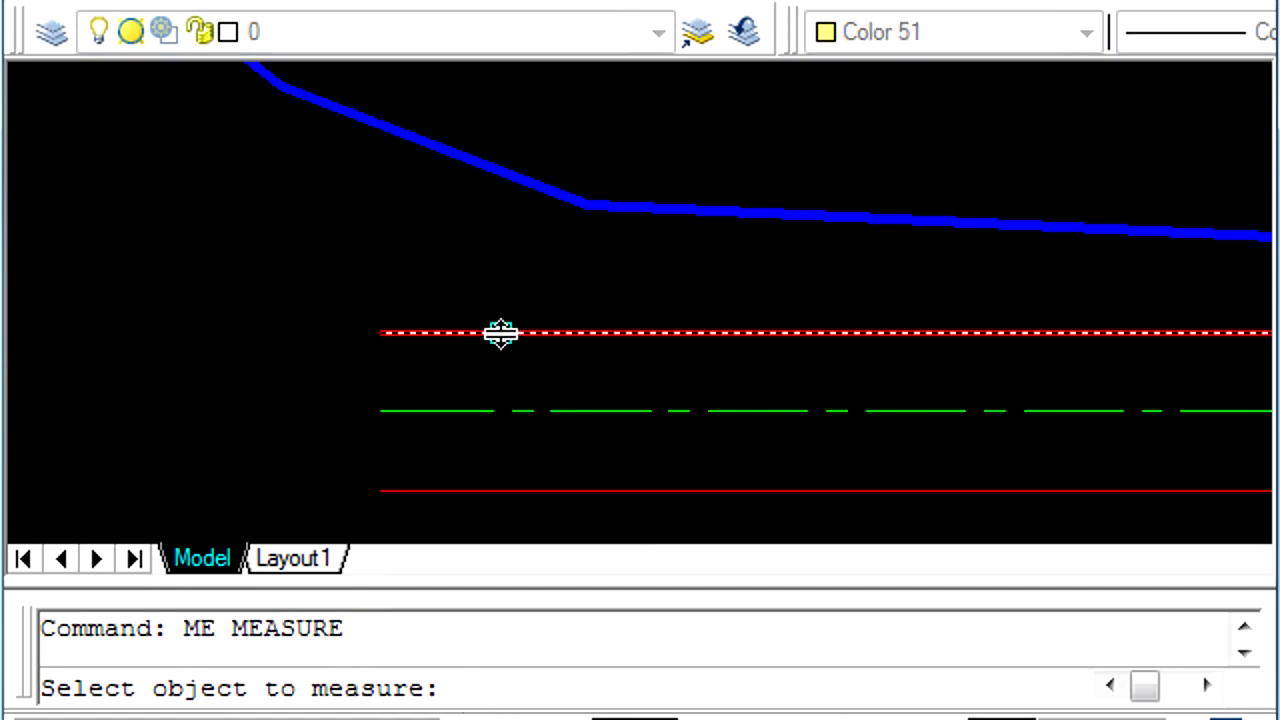
pyautogui.click(501, 333)
pyautogui.write('B')
pyautogui.press('Return')
pyautogui.write('E ')
pyautogui.write('ML')
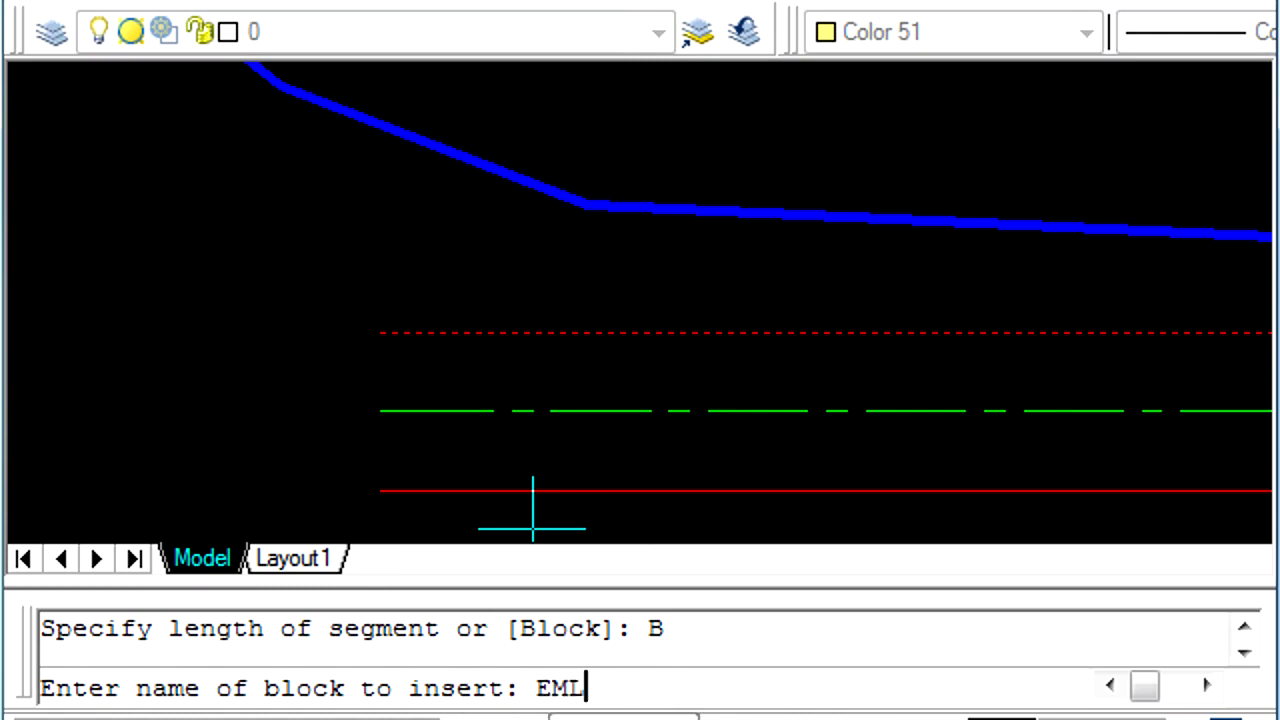
pyautogui.press('Return')
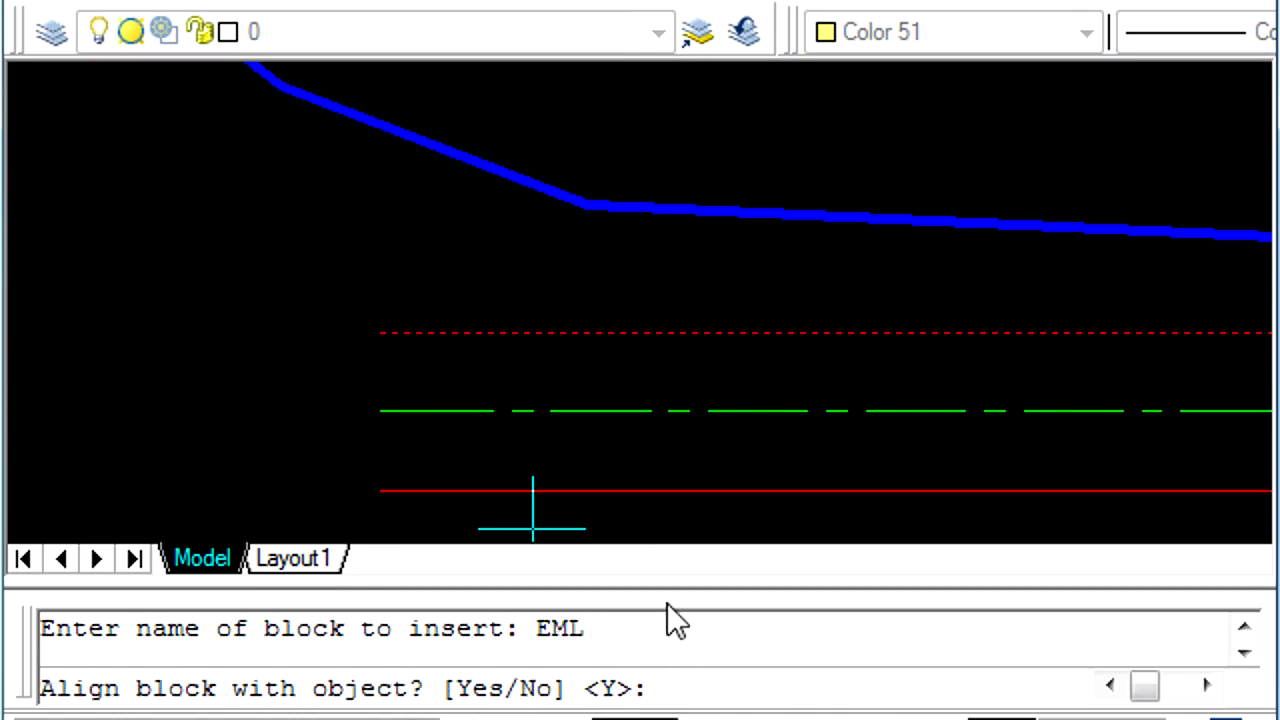
pyautogui.press('Return')
pyautogui.write('5')
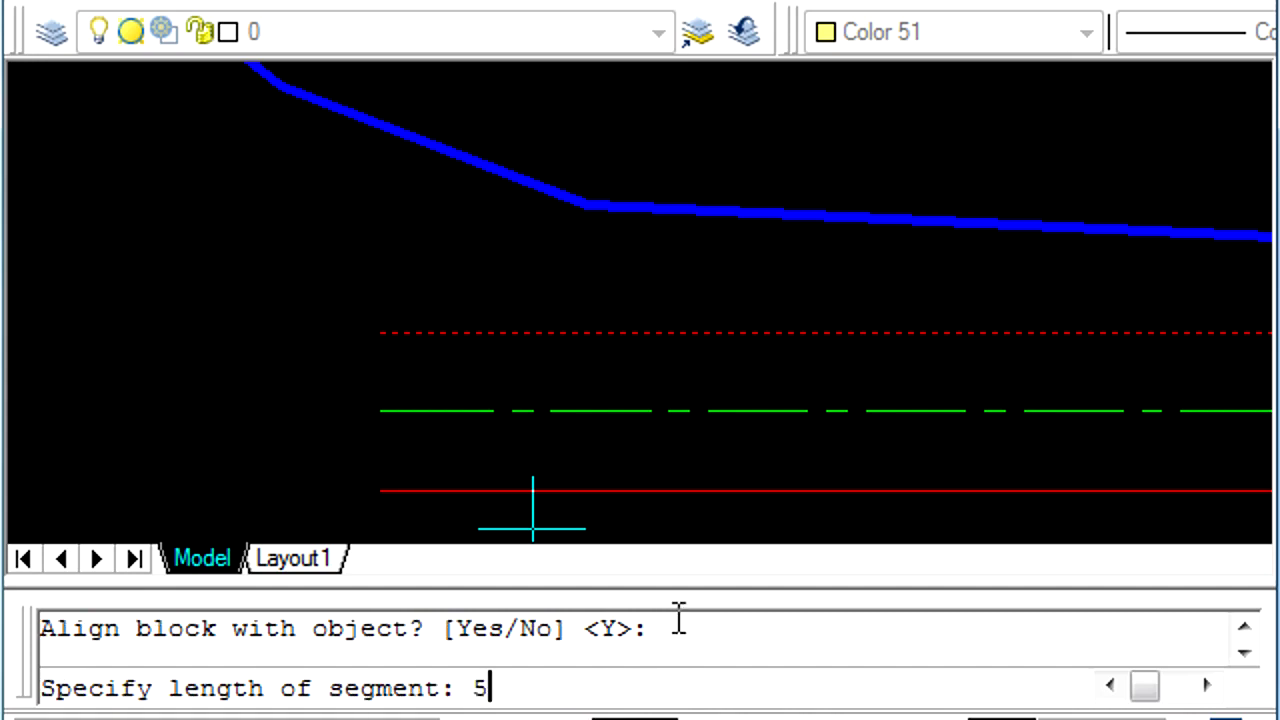
pyautogui.press('Return')
# Step: Pan along the road past the Road (up) label to the river bend to review the triangles
pyautogui.scroll(5, 432, 351)
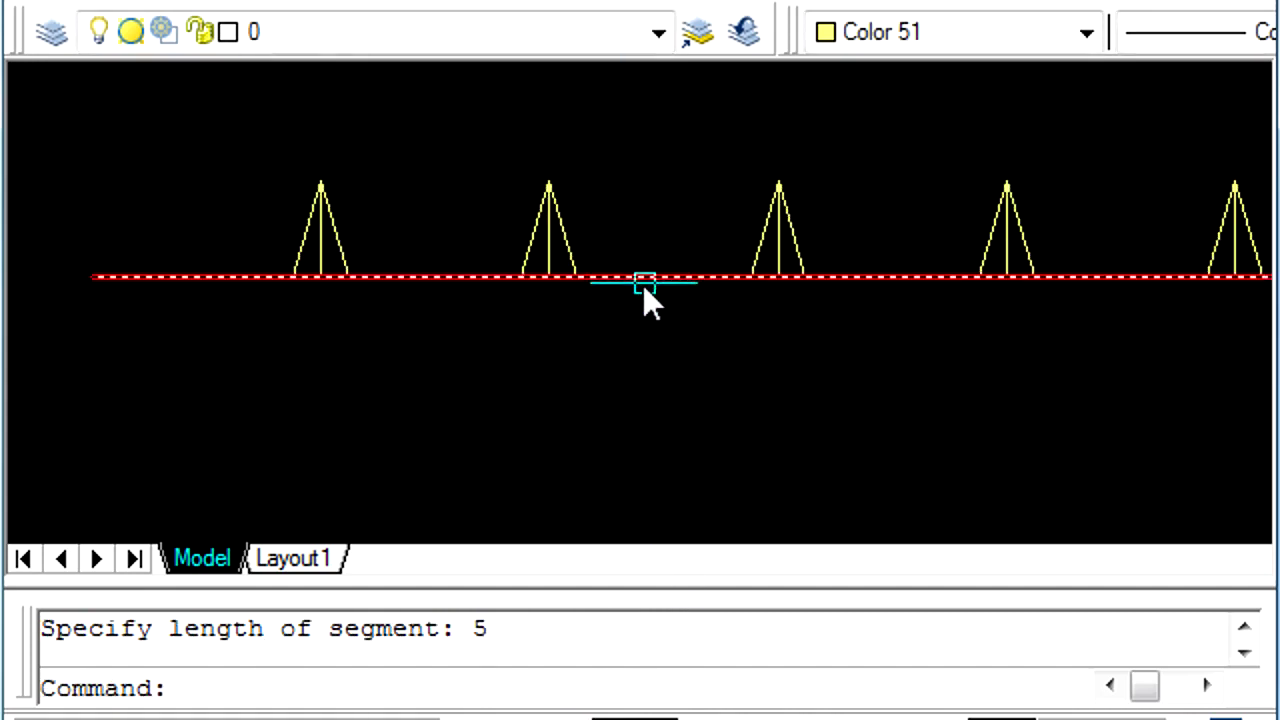
pyautogui.scroll(-3, 669, 330)
pyautogui.moveTo(674, 343); pyautogui.dragTo(411, 334, button='middle')
pyautogui.scroll(-3, 526, 340)
pyautogui.moveTo(617, 362)
pyautogui.mouseDown(button='middle')
pyautogui.moveTo(323, 400)
pyautogui.moveTo(300, 451)
pyautogui.mouseUp(button='middle')
pyautogui.moveTo(660, 445); pyautogui.dragTo(263, 440, button='middle')
pyautogui.moveTo(790, 452); pyautogui.dragTo(418, 452, button='middle')
pyautogui.moveTo(880, 430); pyautogui.dragTo(400, 429, button='middle')
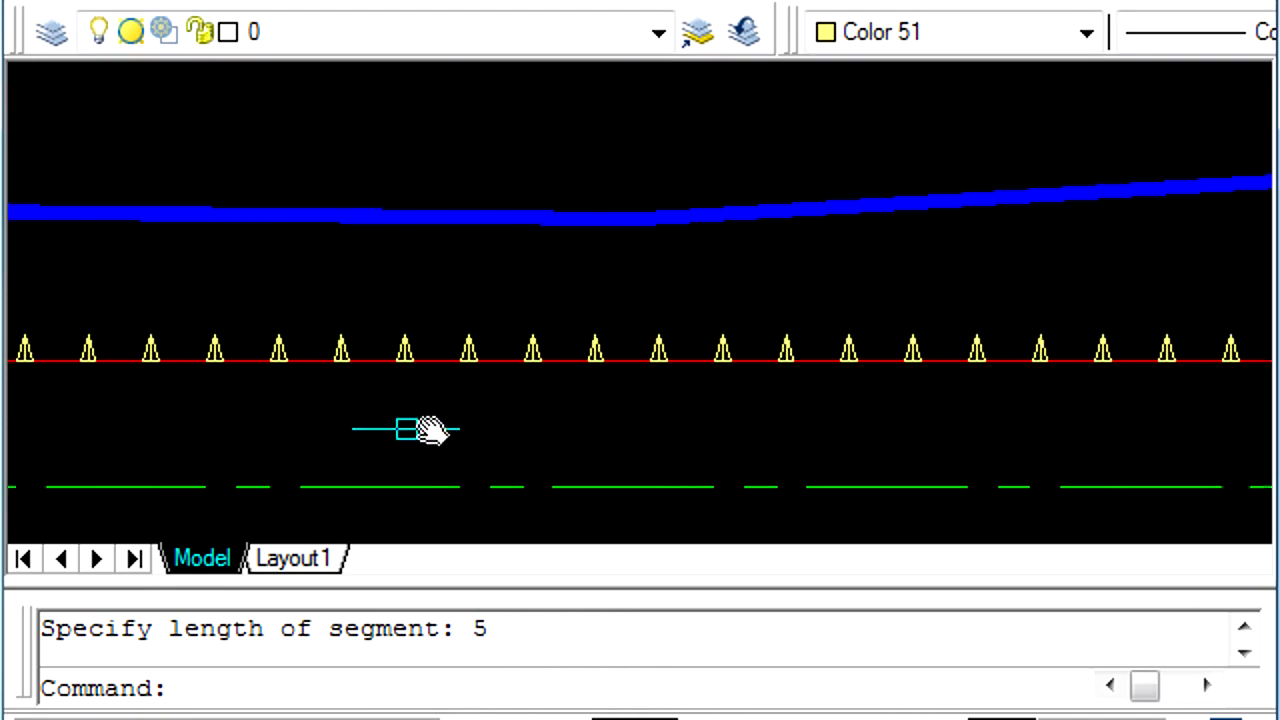
pyautogui.moveTo(820, 436); pyautogui.dragTo(556, 395, button='middle')
pyautogui.moveTo(1080, 405); pyautogui.dragTo(789, 409, button='middle')
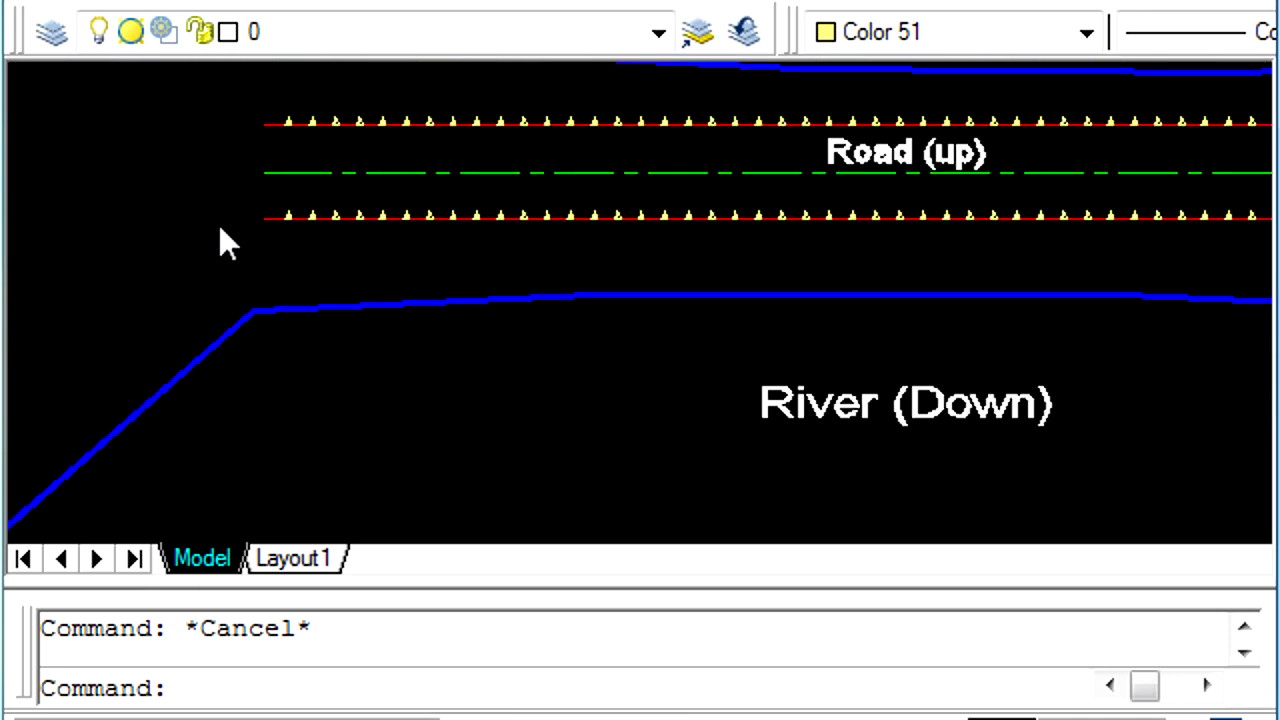
# Step: Erase the first stretches of triangles on the lower red road edge with window selections
pyautogui.write('e')
pyautogui.press('Return')
pyautogui.click(229, 129)
pyautogui.click(700, 260)
pyautogui.press('Return')
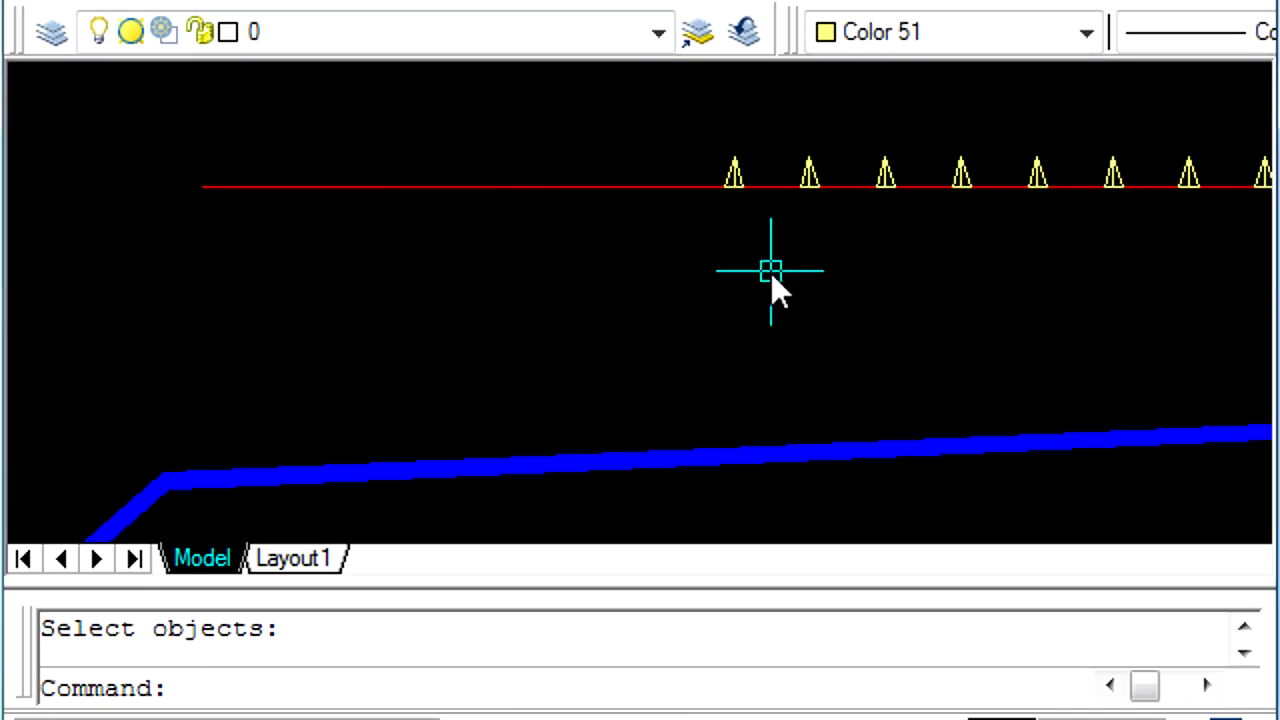
pyautogui.moveTo(656, 312); pyautogui.dragTo(251, 366, button='middle')
pyautogui.write('e')
pyautogui.press('Return')
pyautogui.click(266, 180)
pyautogui.click(874, 269)
pyautogui.press('Return')
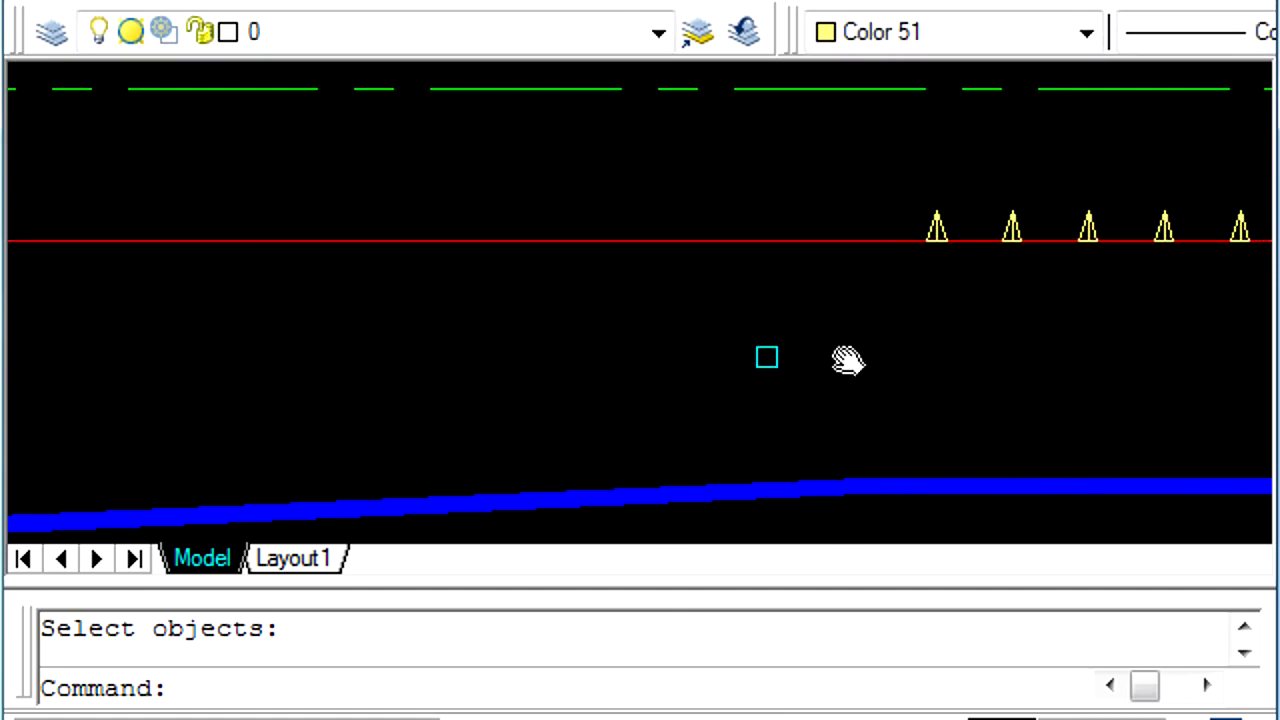
pyautogui.scroll(-3, 848, 360)
pyautogui.moveTo(869, 351); pyautogui.dragTo(306, 349, button='middle')
# Step: Erase the remaining triangles along the lower road edge
pyautogui.write('e')
pyautogui.press('Return')
pyautogui.click(370, 270)
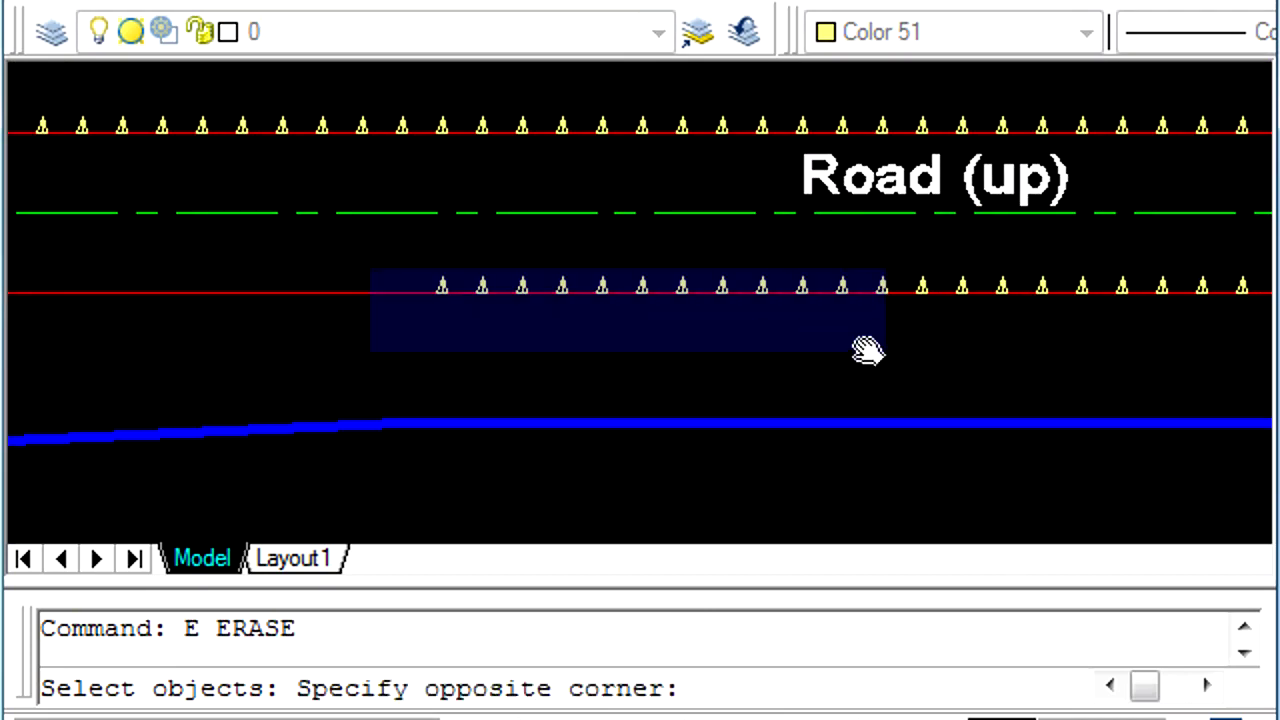
pyautogui.click(868, 350)
pyautogui.press('Return')
pyautogui.moveTo(920, 351); pyautogui.dragTo(314, 337, button='middle')
pyautogui.write('e')
pyautogui.click(271, 243)
pyautogui.click(925, 338)
pyautogui.moveTo(925, 338)
pyautogui.mouseDown(button='middle')
pyautogui.moveTo(549, 391)
pyautogui.moveTo(183, 340)
pyautogui.mouseUp(button='middle')
pyautogui.write('e')
pyautogui.press('Return')
pyautogui.click(160, 247)
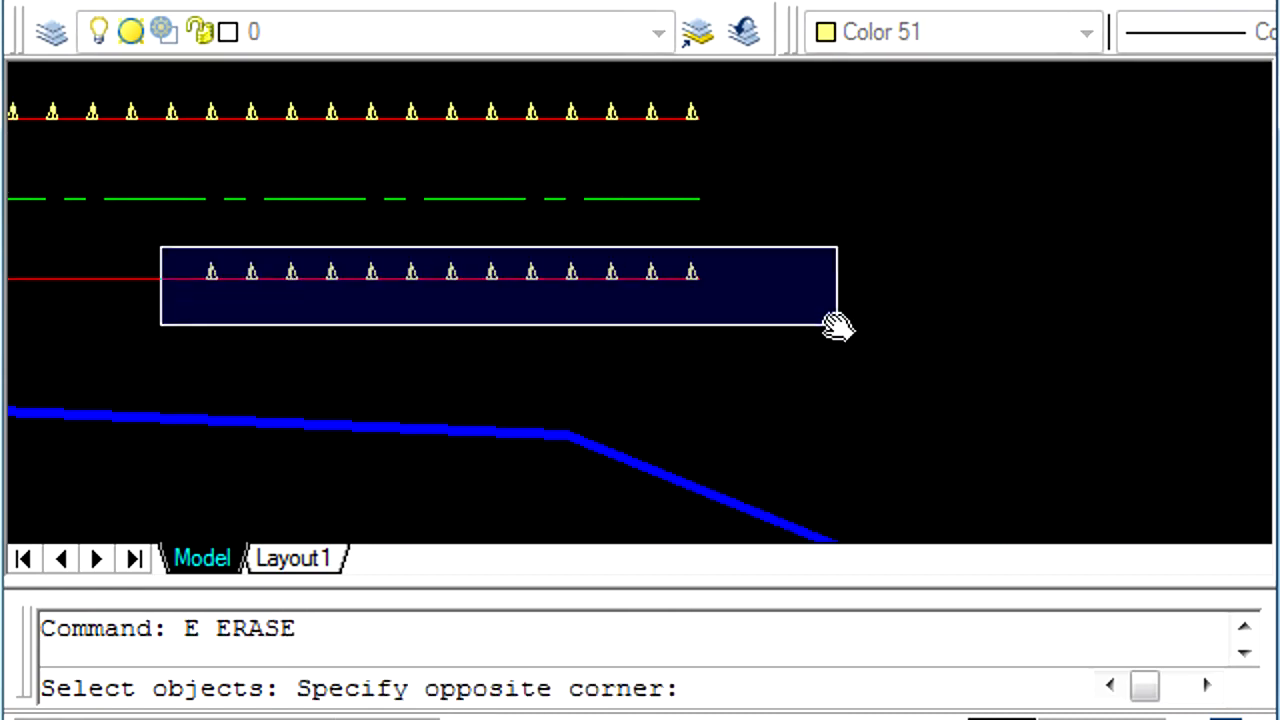
pyautogui.click(837, 325)
pyautogui.press('Return')
pyautogui.scroll(-3, 1137, 220)
# Step: Measure the lower red road edge with aligned EMR blocks every 5 units
pyautogui.moveTo(671, 234); pyautogui.dragTo(1272, 171, button='middle')
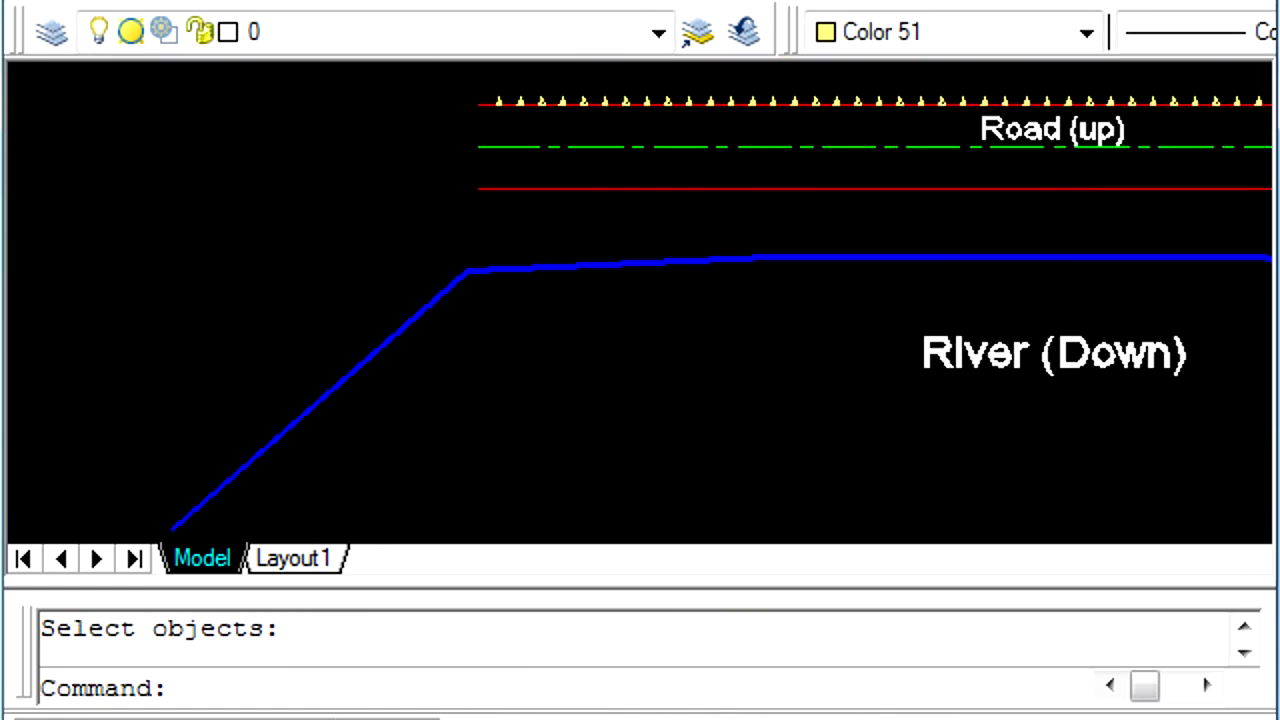
pyautogui.scroll(5, 511, 190)
pyautogui.write('m')
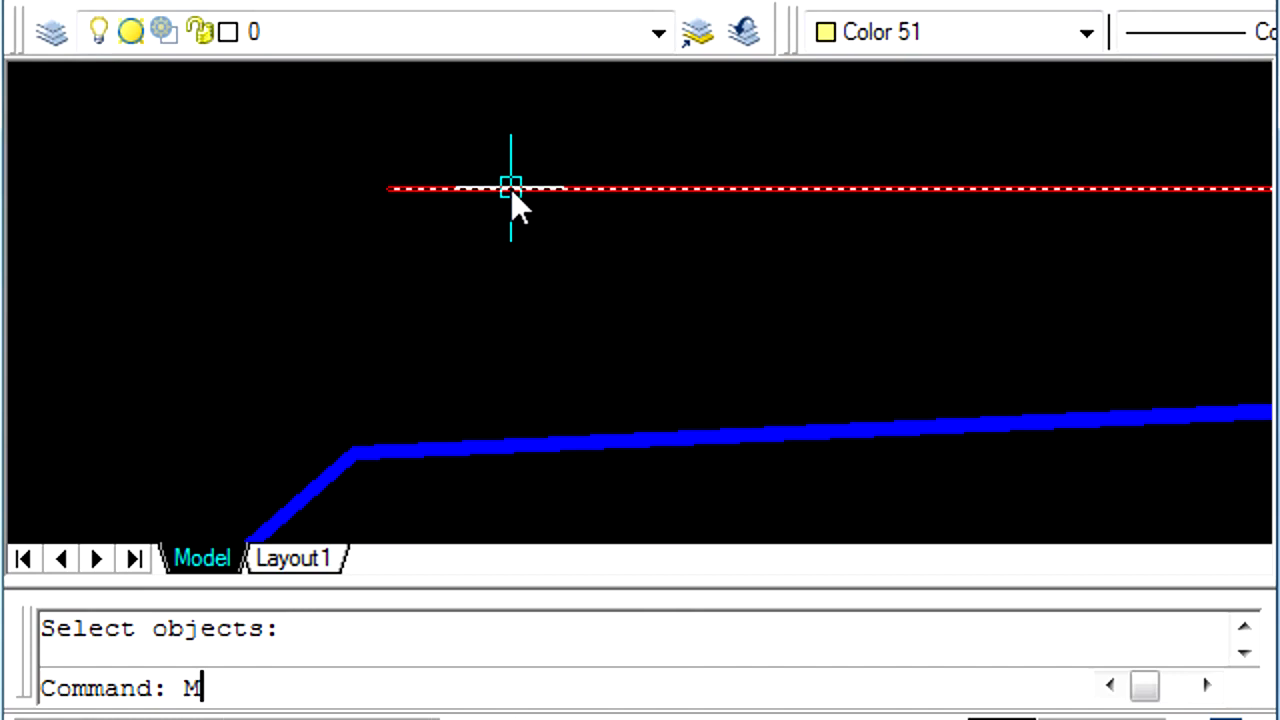
pyautogui.write('e')
pyautogui.press('Return')
pyautogui.click(416, 190)
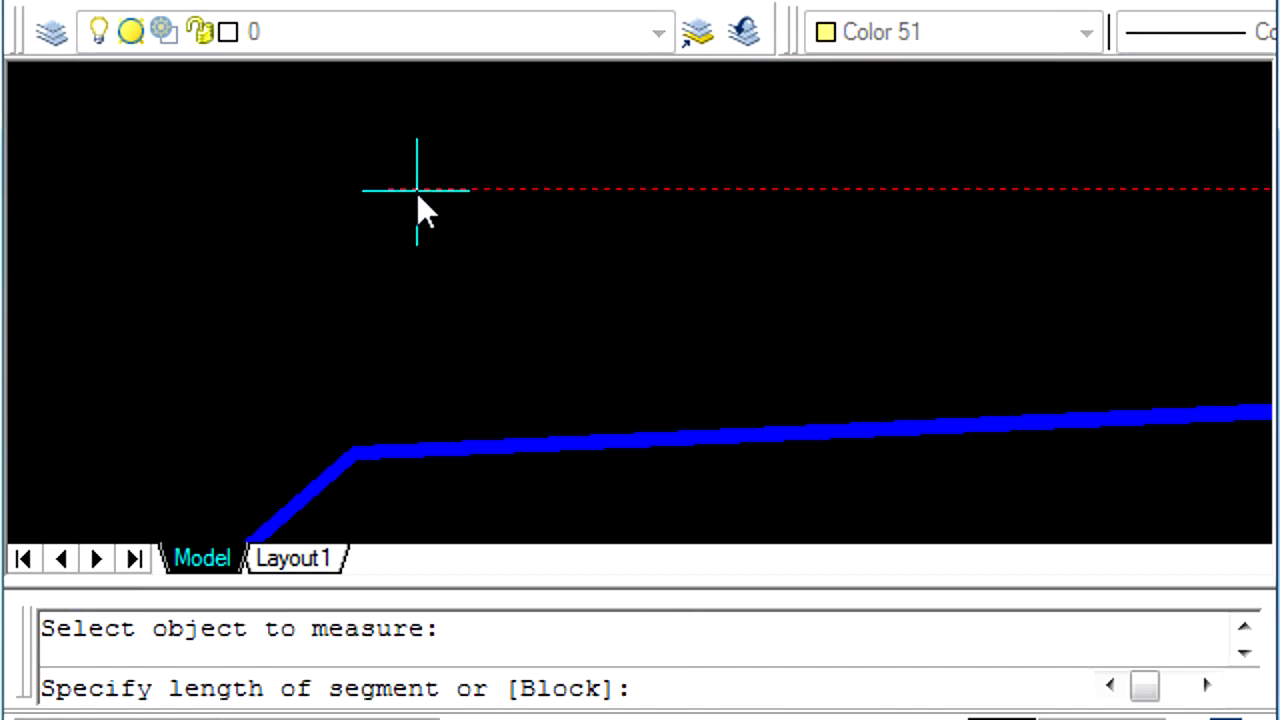
pyautogui.write('B')
pyautogui.press('Return')
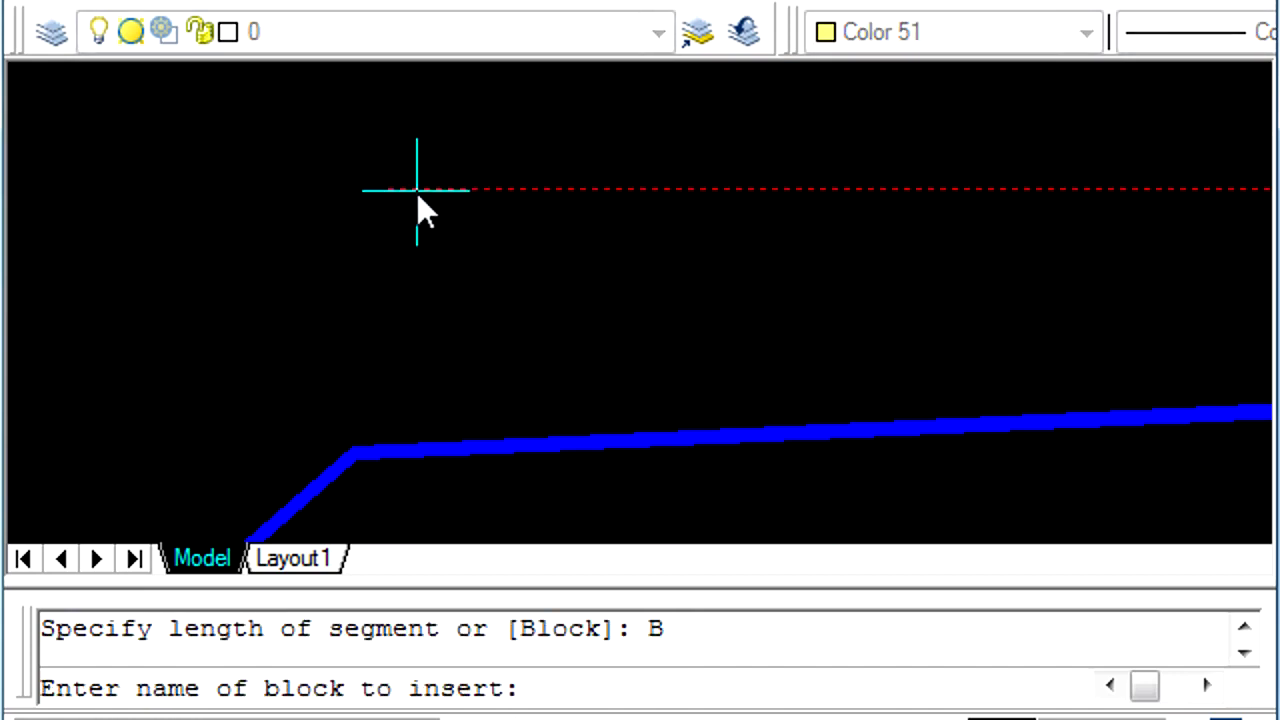
pyautogui.write('EM')
pyautogui.write('R')
pyautogui.press('Return')
pyautogui.press('Return')
pyautogui.press('Return')
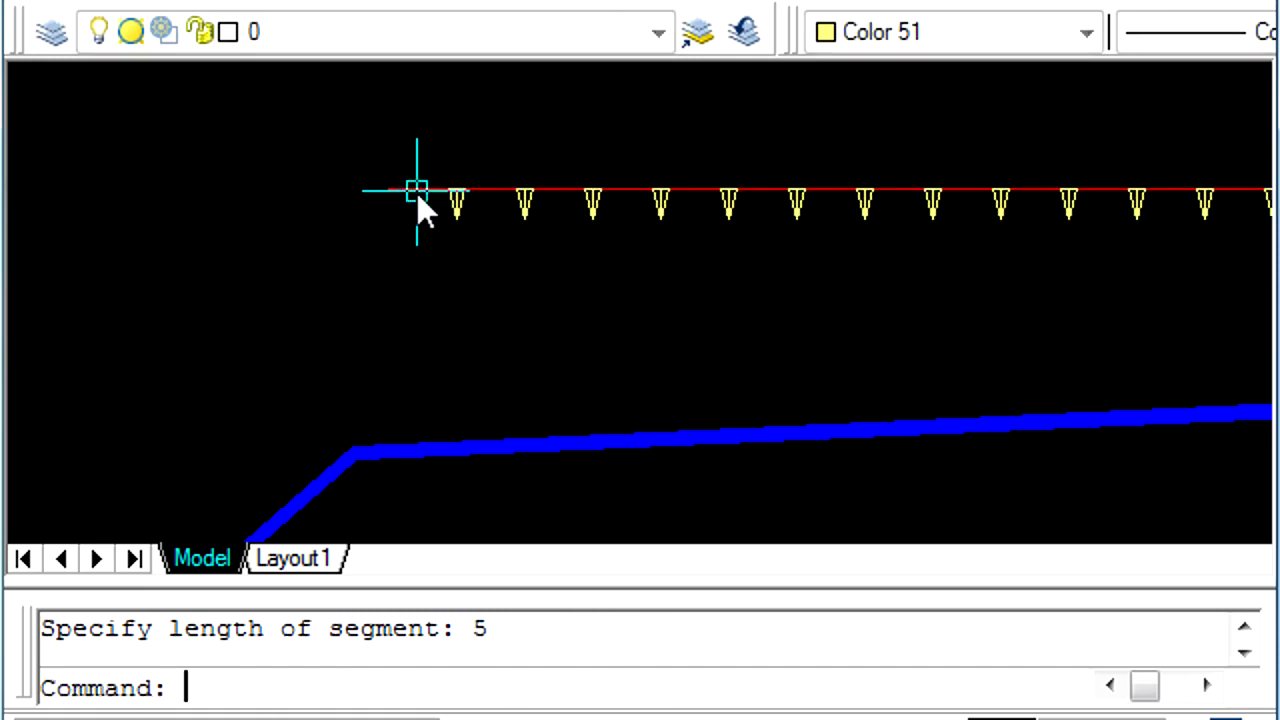
pyautogui.scroll(5, 483, 229)
pyautogui.scroll(-6, 766, 273)
pyautogui.moveTo(766, 273)
pyautogui.mouseDown(button='middle')
pyautogui.moveTo(614, 343)
pyautogui.moveTo(686, 363)
pyautogui.moveTo(577, 300)
pyautogui.moveTo(622, 290)
pyautogui.mouseUp(button='middle')
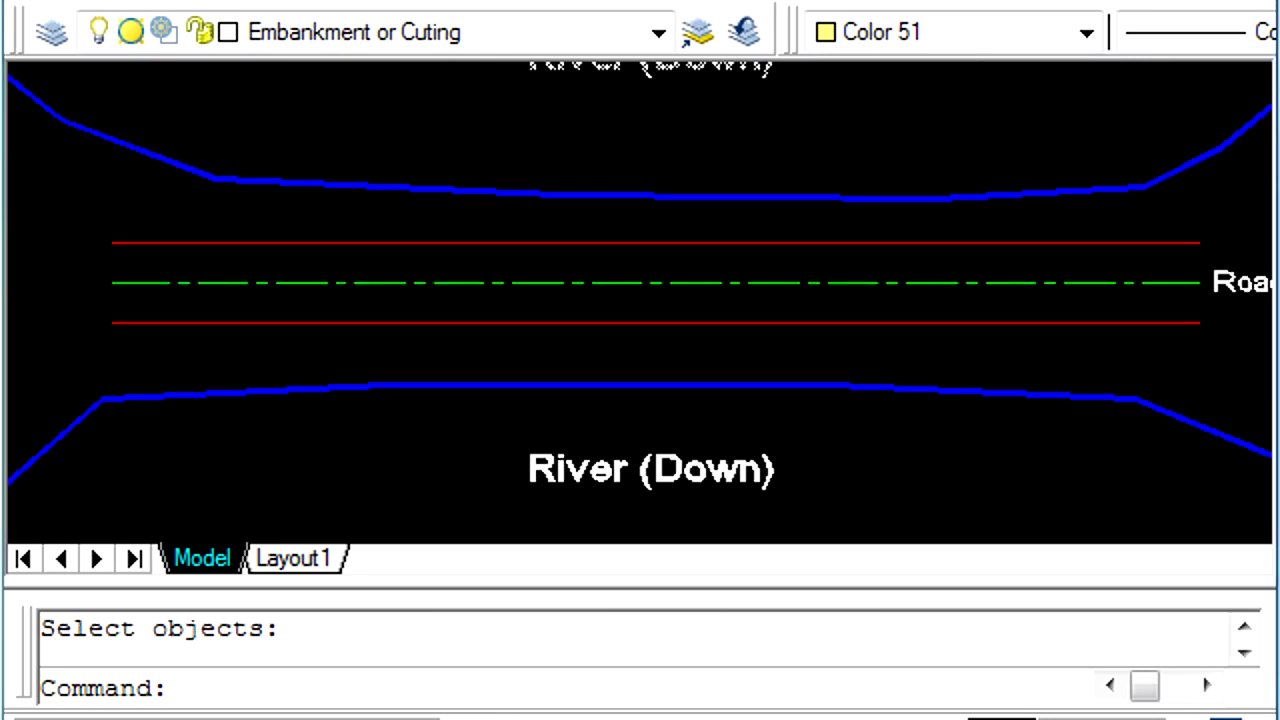
# Step: Run MEB on the upper red road line with a 5-unit gap to place yellow triangles
pyautogui.write('MEB')
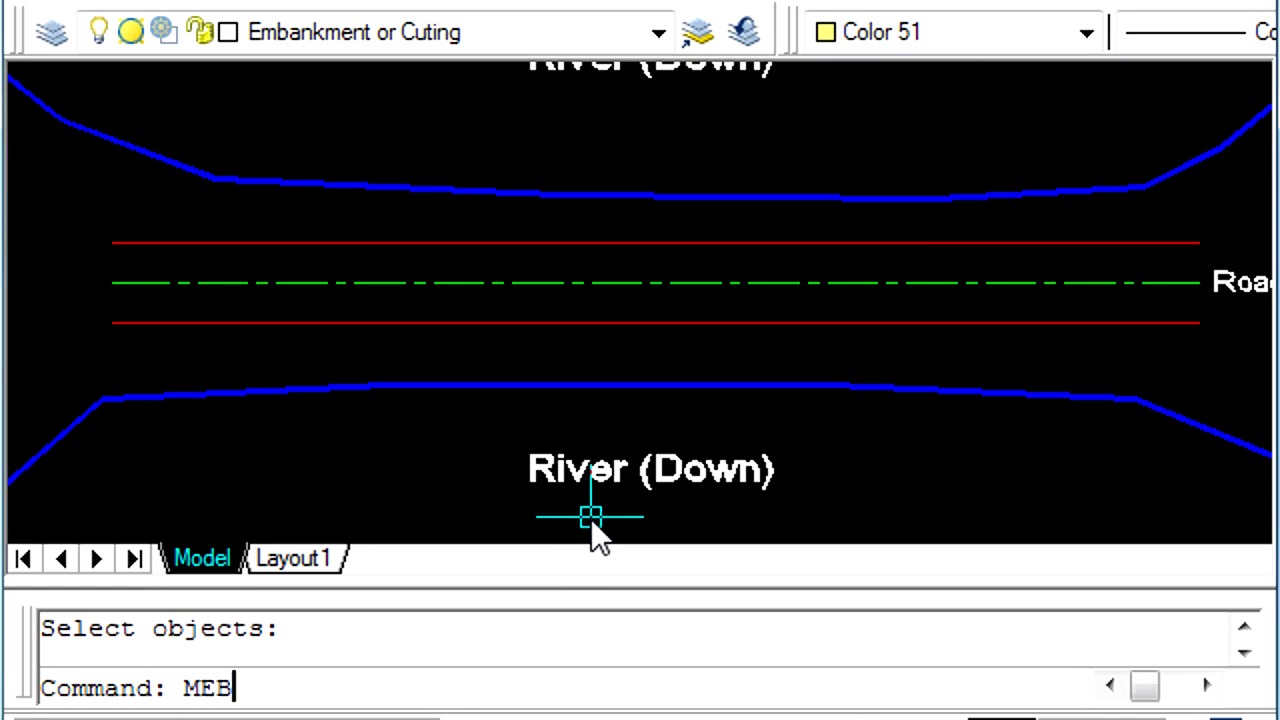
pyautogui.press('Return')
pyautogui.scroll(5, 164, 243)
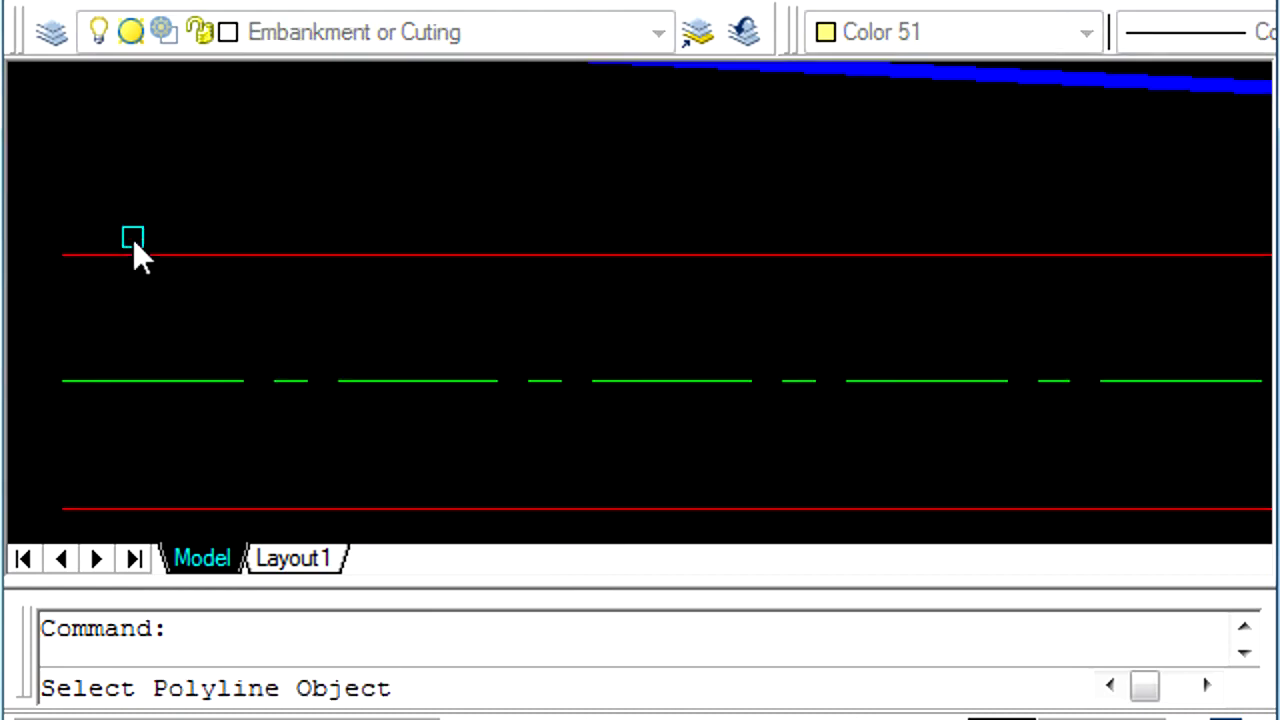
pyautogui.moveTo(234, 329); pyautogui.dragTo(643, 311, button='middle')
pyautogui.scroll(3, 460, 262)
pyautogui.moveTo(460, 262); pyautogui.dragTo(313, 249, button='middle')
pyautogui.click(312, 251)
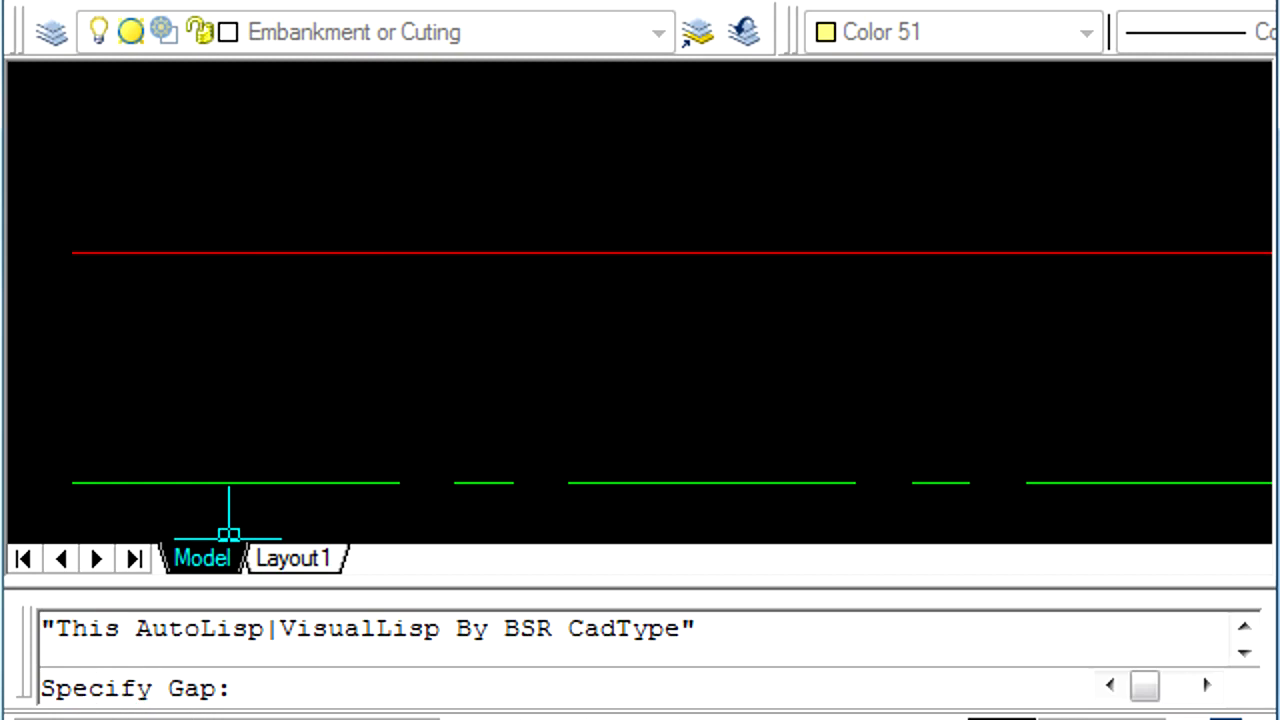
pyautogui.write('5')
pyautogui.press('Return')
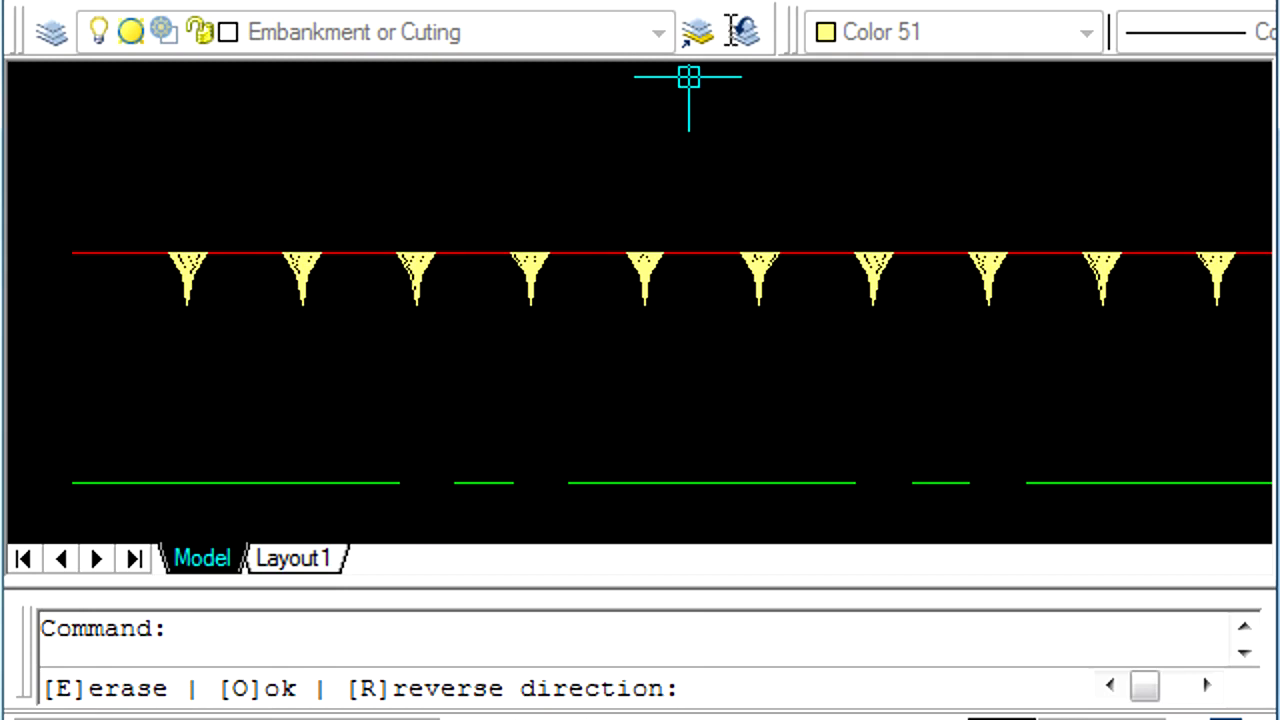
# Step: Reverse the yellow triangles on the upper road line so they point upward
pyautogui.press('Escape')
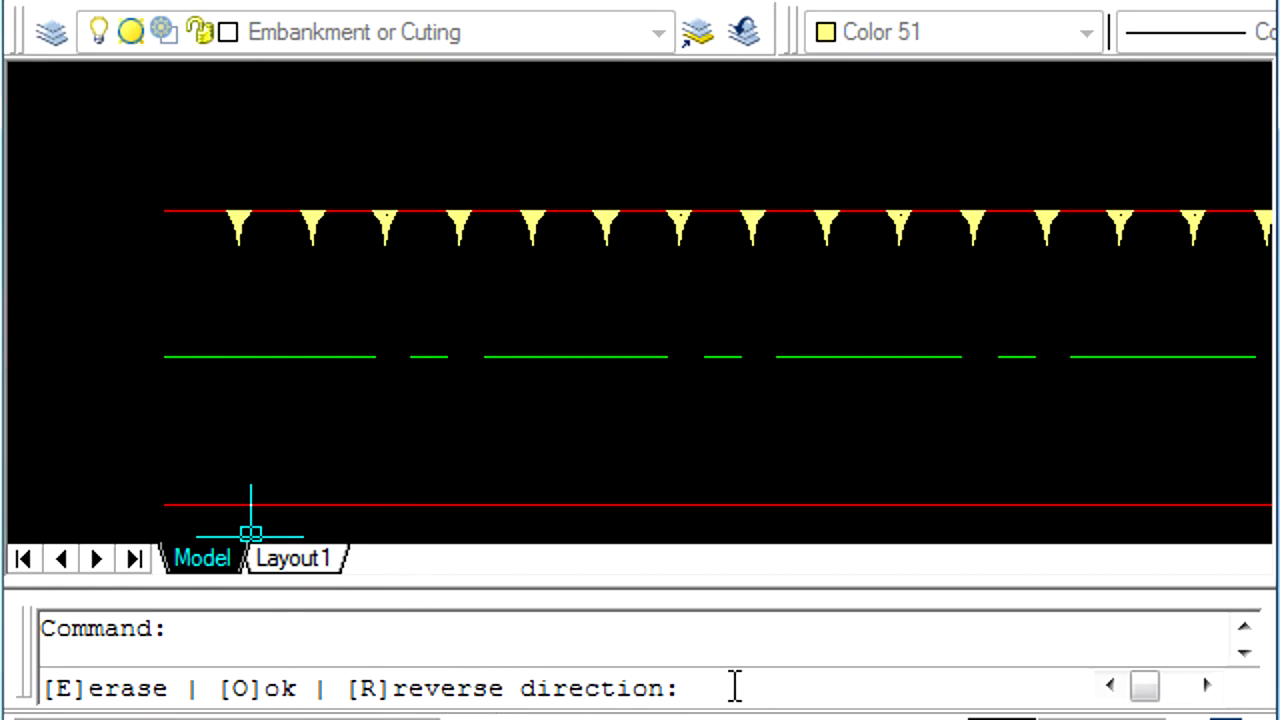
pyautogui.write('R')
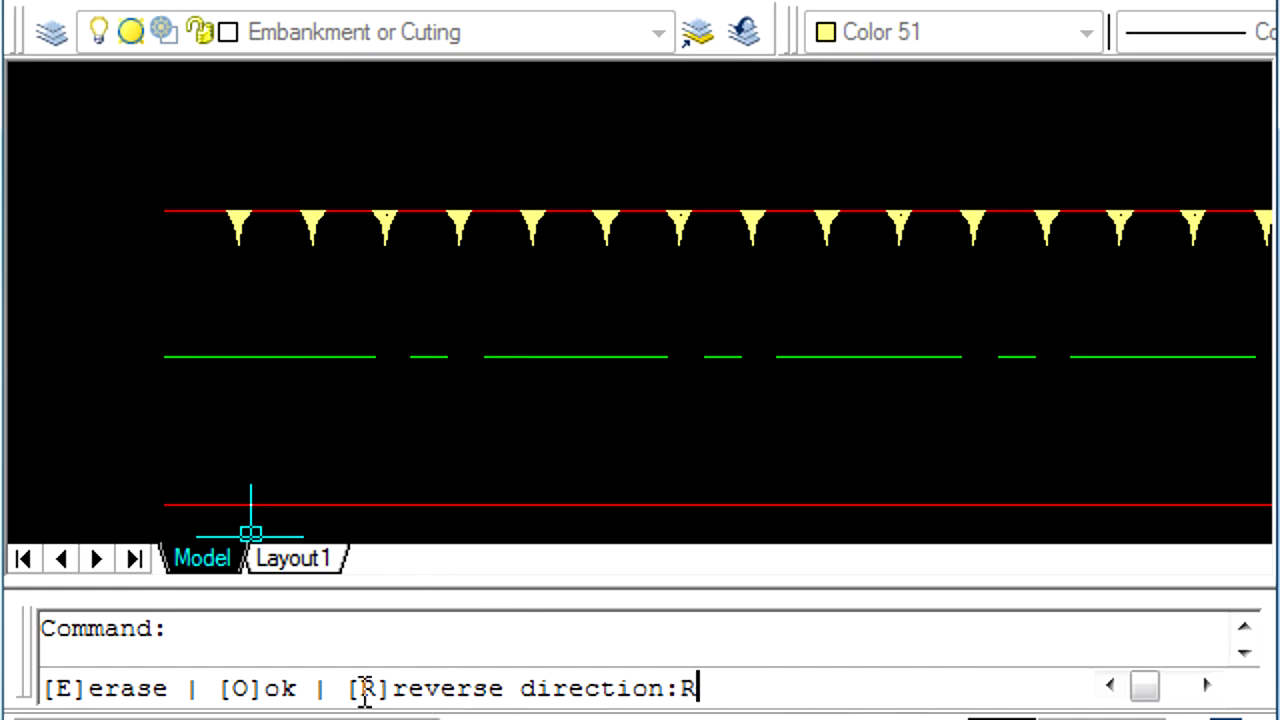
pyautogui.press('Return')
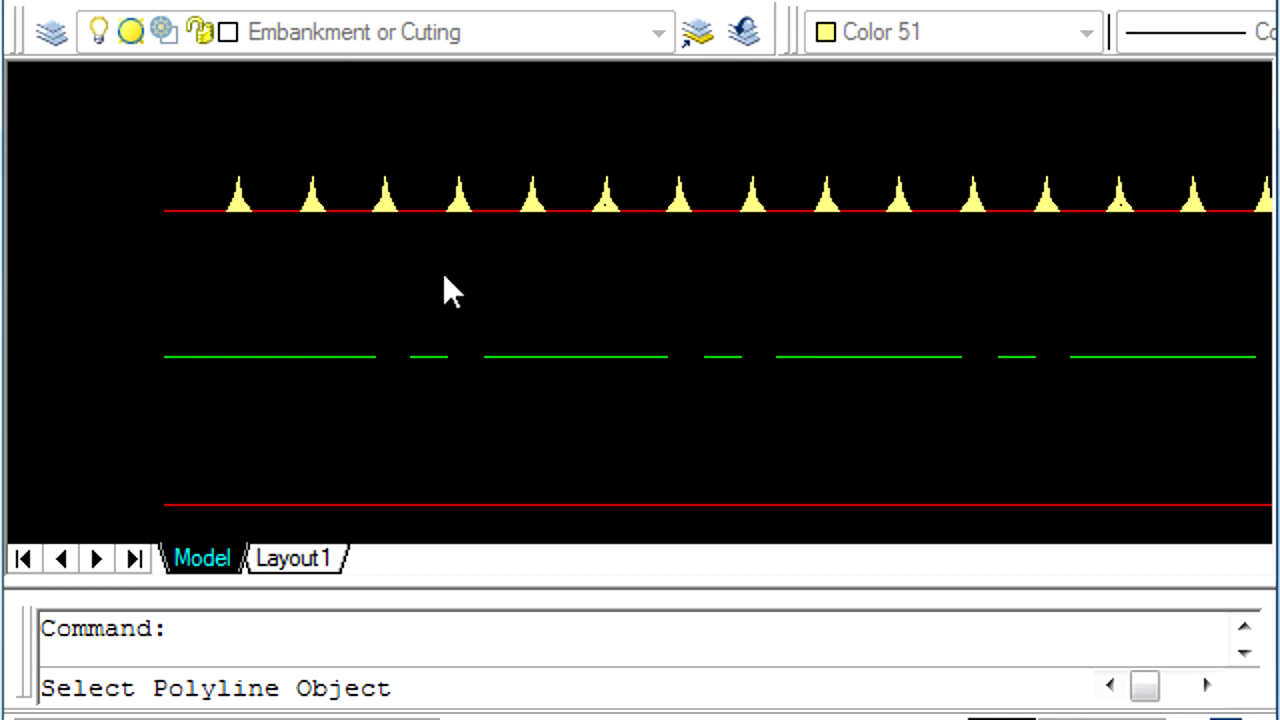
pyautogui.click(247, 357)
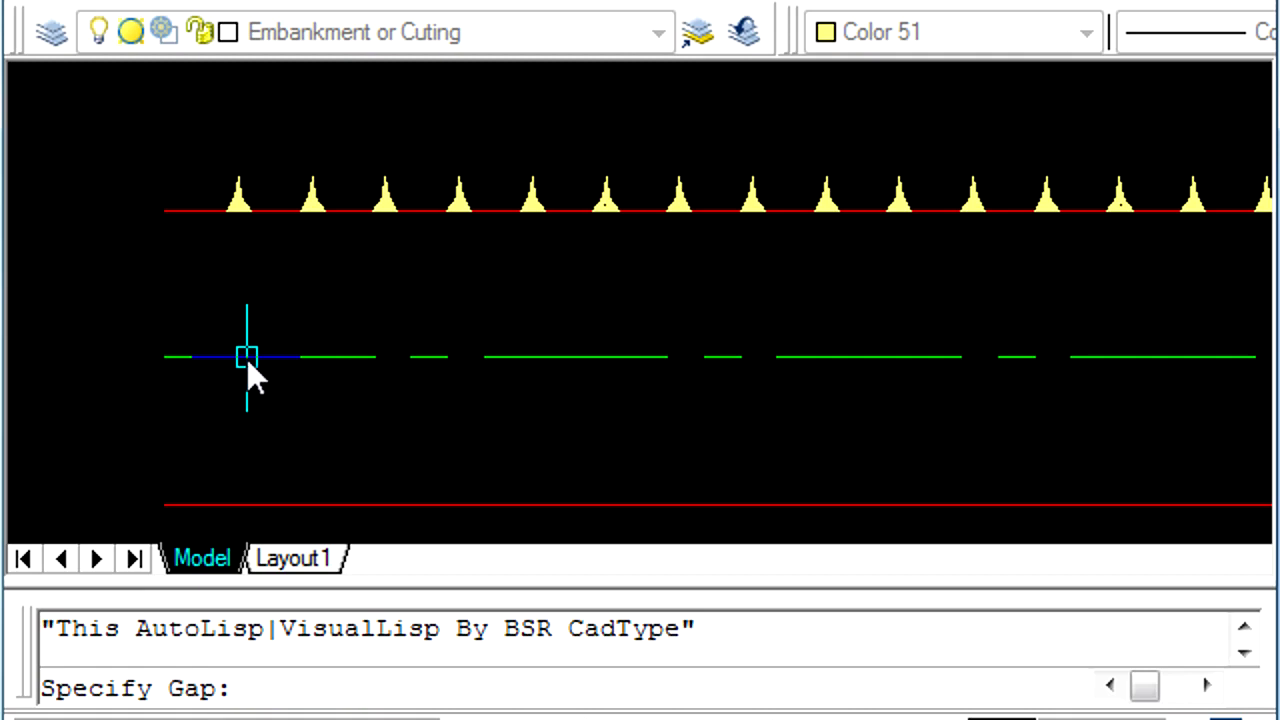
pyautogui.write('10')
pyautogui.press('Return')
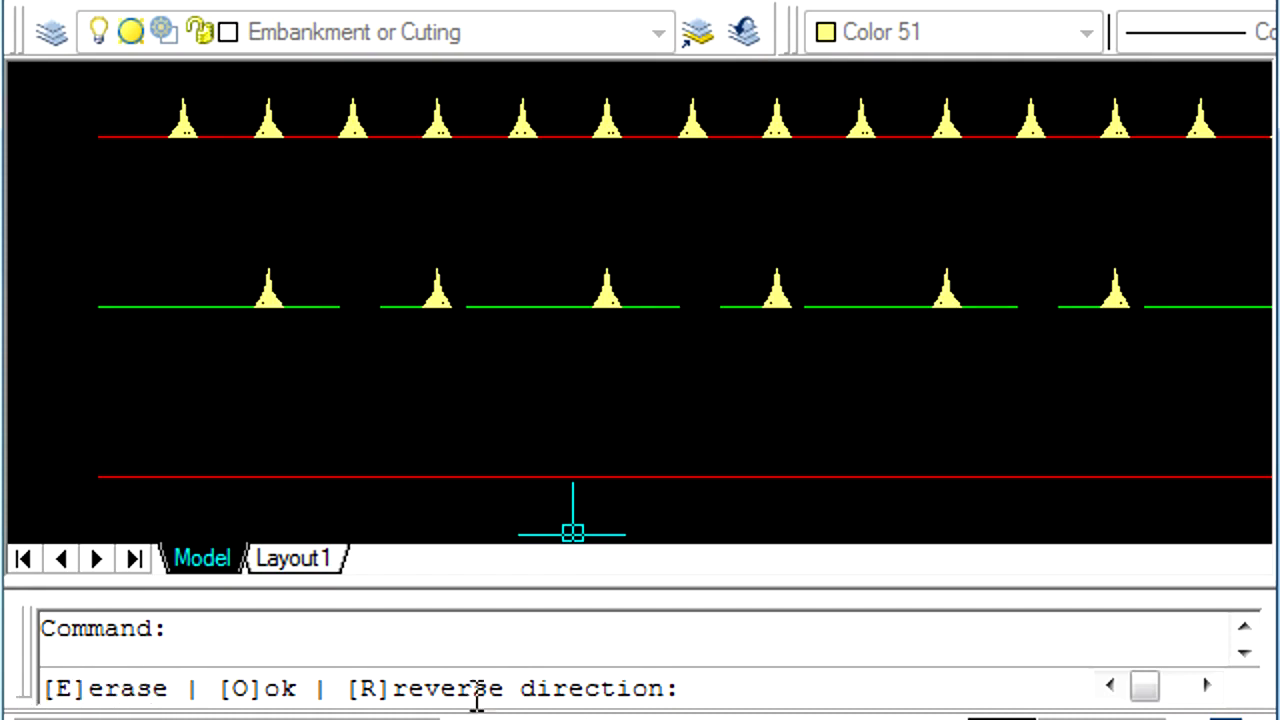
pyautogui.write('E')
pyautogui.press('Return')
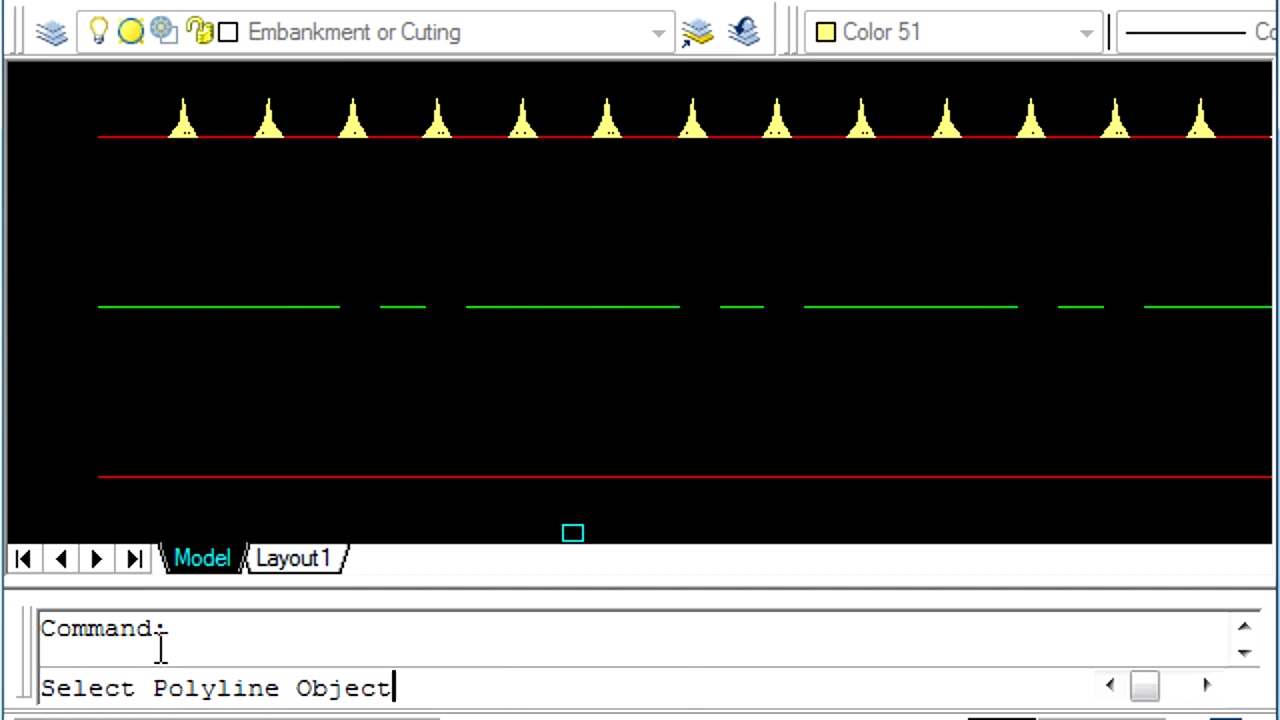
# Step: Pick the lower red road edge for MEB and place triangles at a gap of 5
pyautogui.scroll(-5, 903, 365)
pyautogui.moveTo(735, 340)
pyautogui.mouseDown(button='middle')
pyautogui.moveTo(120, 369)
pyautogui.moveTo(847, 297)
pyautogui.moveTo(91, 337)
pyautogui.mouseUp(button='middle')
pyautogui.moveTo(771, 314); pyautogui.dragTo(491, 329, button='middle')
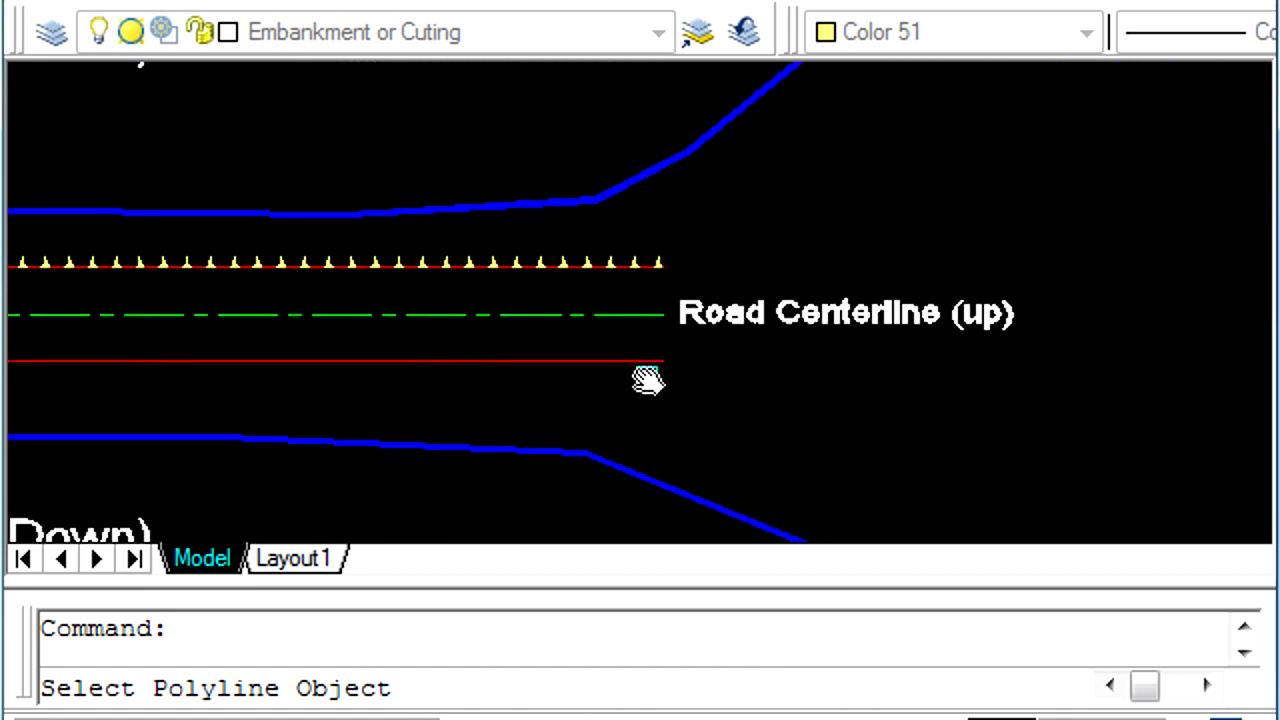
pyautogui.moveTo(649, 380); pyautogui.dragTo(1268, 294, button='middle')
pyautogui.moveTo(489, 357); pyautogui.dragTo(795, 342, button='middle')
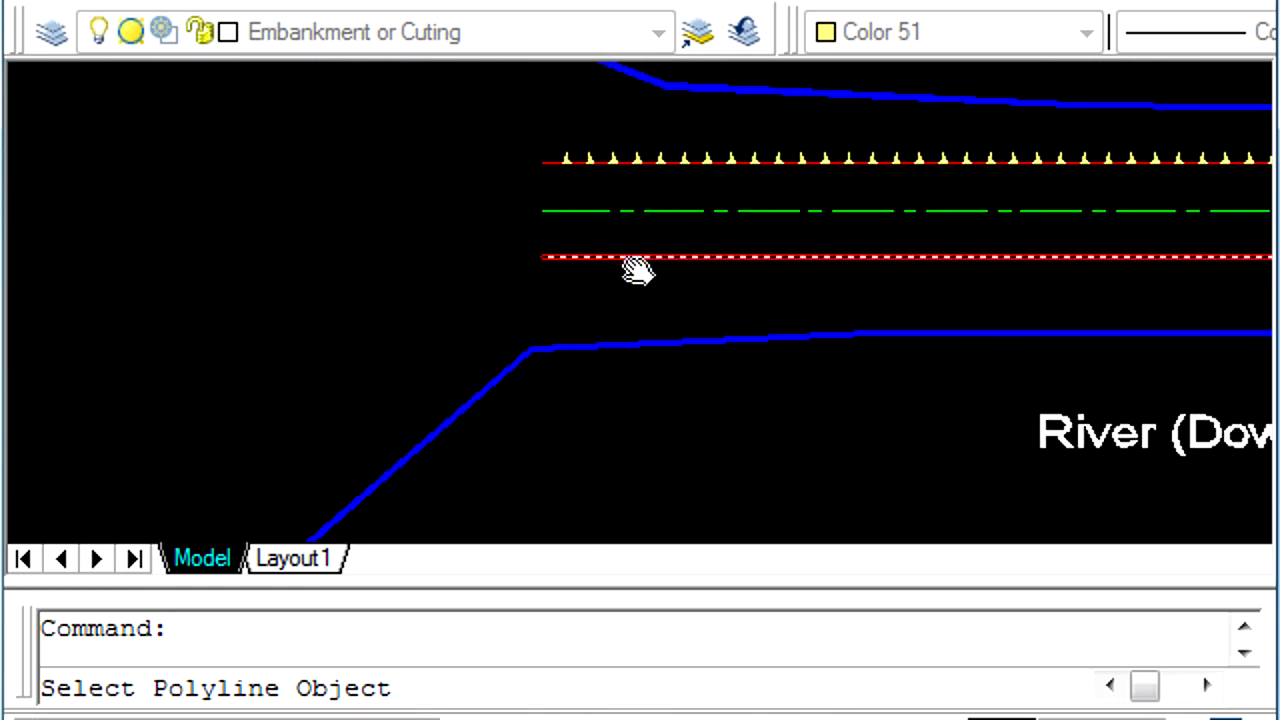
pyautogui.scroll(5, 617, 263)
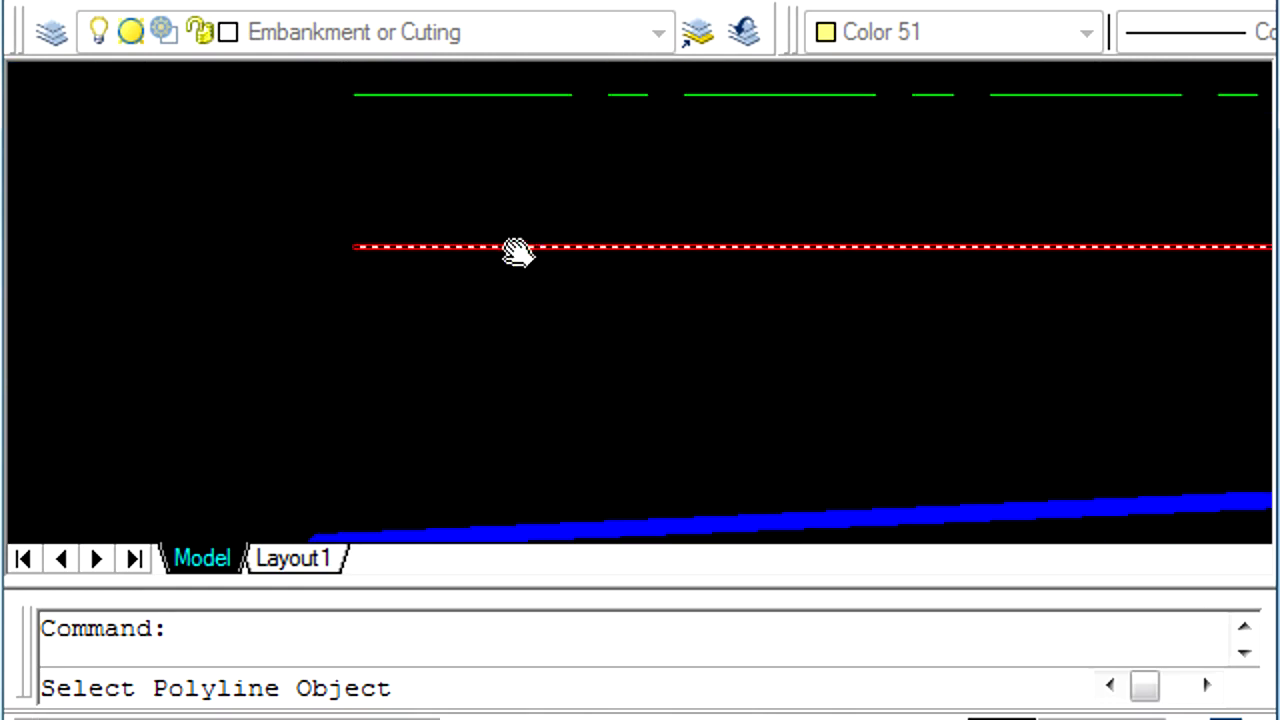
pyautogui.click(410, 247)
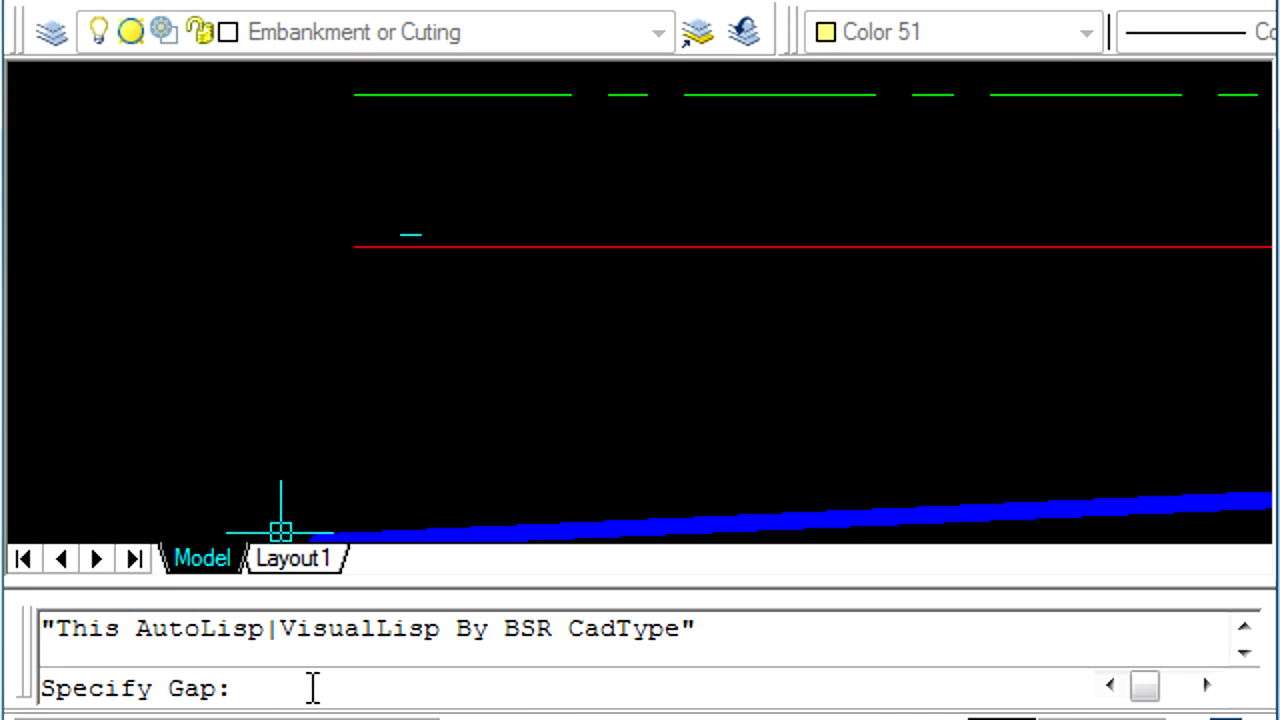
pyautogui.write('5')
pyautogui.press('Return')
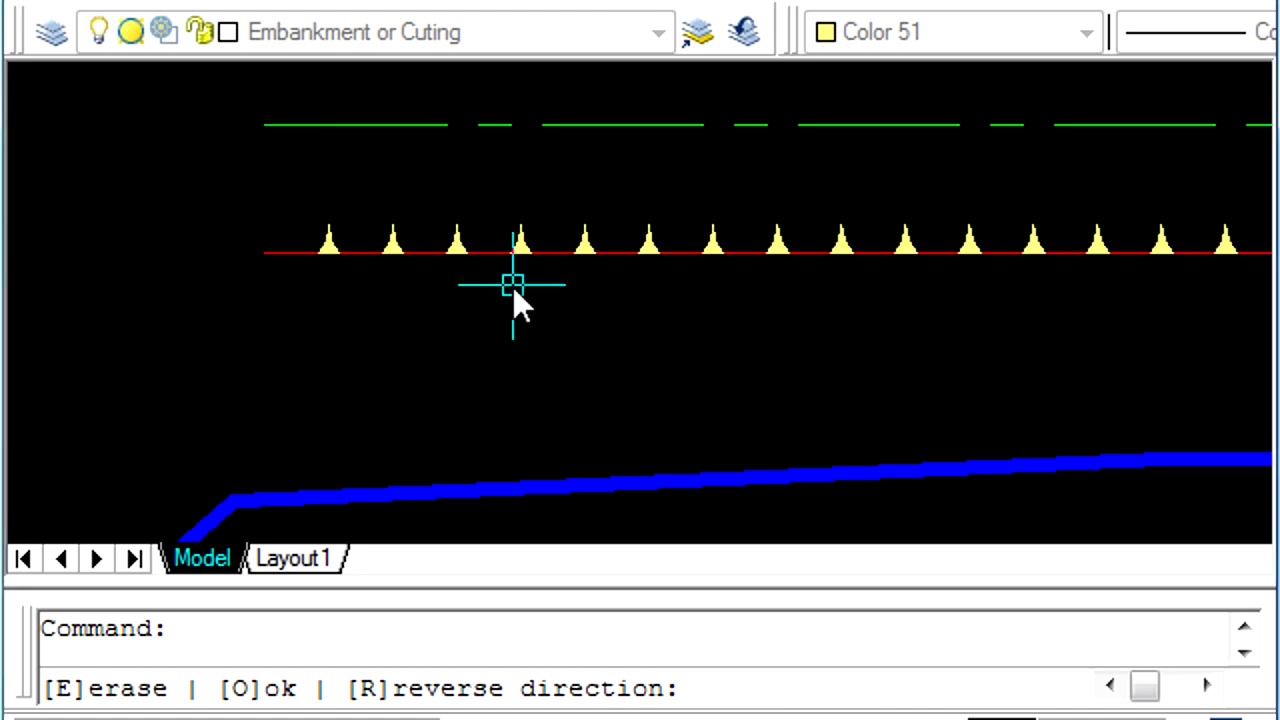
# Step: Reverse the lower-edge triangles so they point down, away from the centreline, and finish
pyautogui.scroll(5, 374, 286)
pyautogui.scroll(-3, 371, 277)
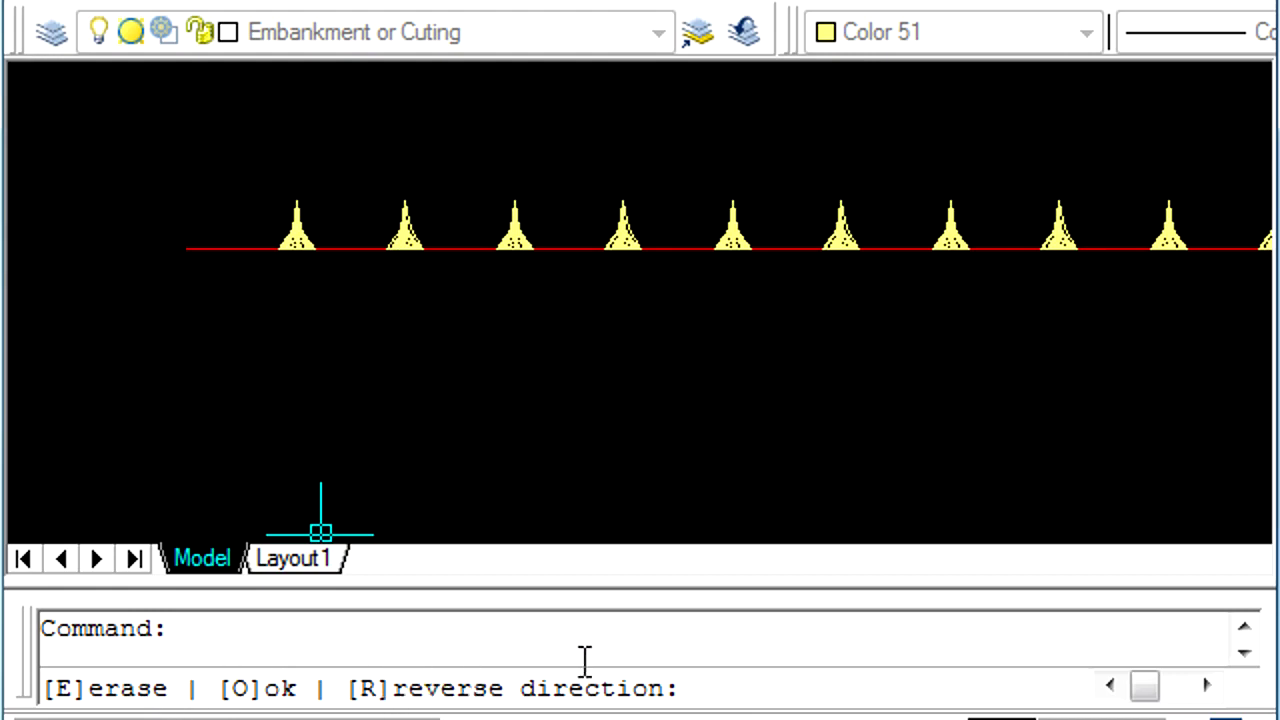
pyautogui.write('R')
pyautogui.press('Return')
pyautogui.click(610, 248)
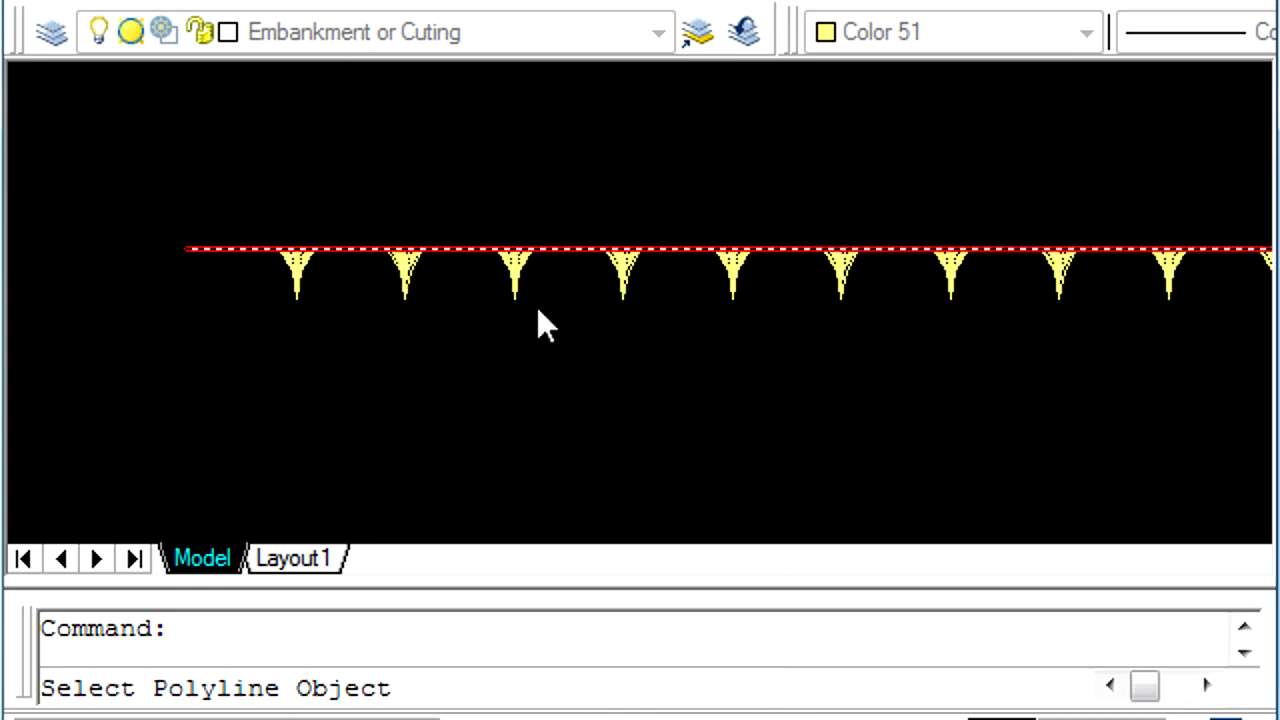
pyautogui.scroll(-3, 218, 340)
pyautogui.scroll(-3, 420, 280)
pyautogui.scroll(2, 486, 240)
pyautogui.scroll(3, 420, 525)
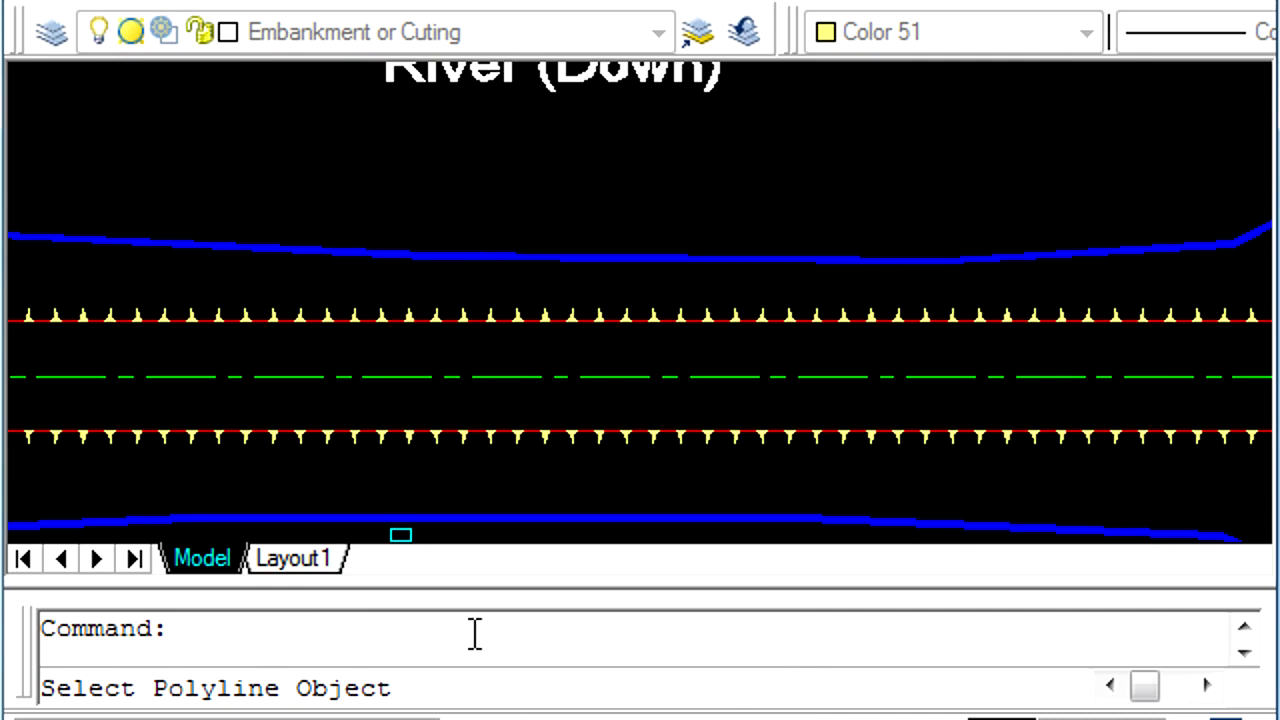
pyautogui.press('Return')
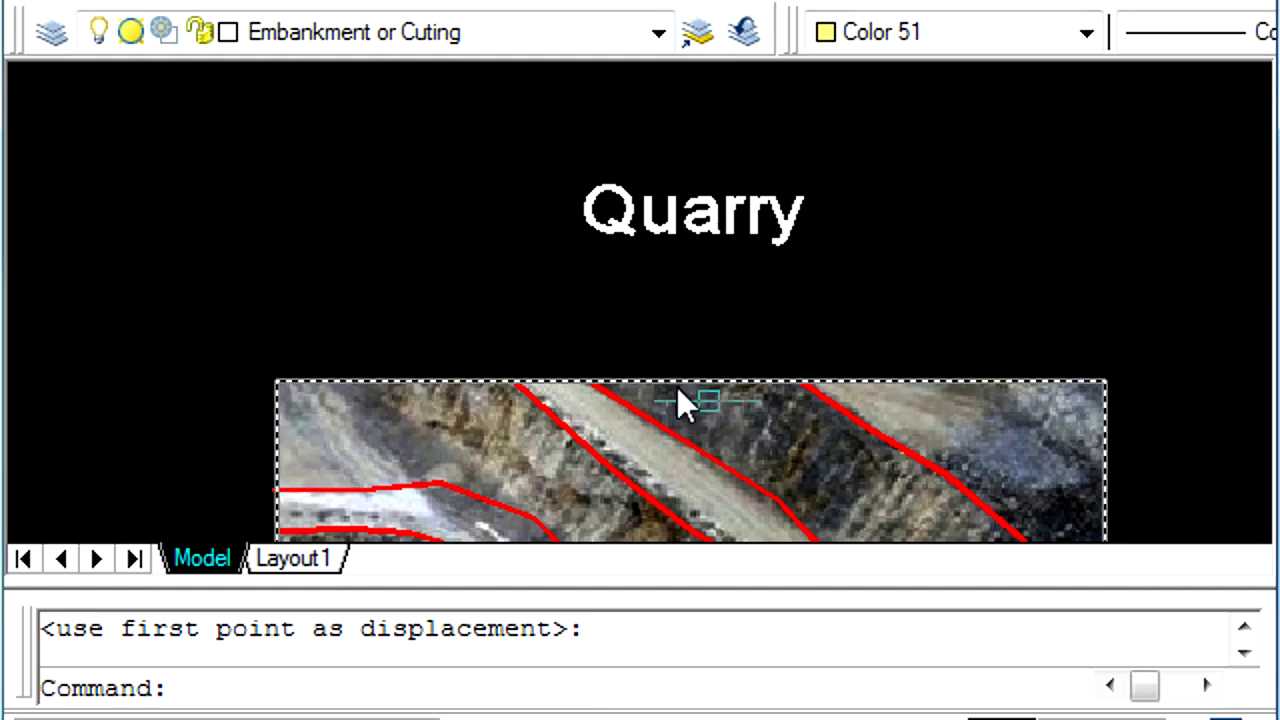
# Step: Pan and zoom over the quarry aerial image onto its innermost lower-left contour loop
pyautogui.moveTo(677, 400); pyautogui.dragTo(709, 251, button='middle')
pyautogui.scroll(-3, 634, 343)
pyautogui.moveTo(651, 457)
pyautogui.mouseDown(button='middle')
pyautogui.moveTo(703, 272)
pyautogui.moveTo(626, 349)
pyautogui.mouseUp(button='middle')
pyautogui.scroll(3, 571, 434)
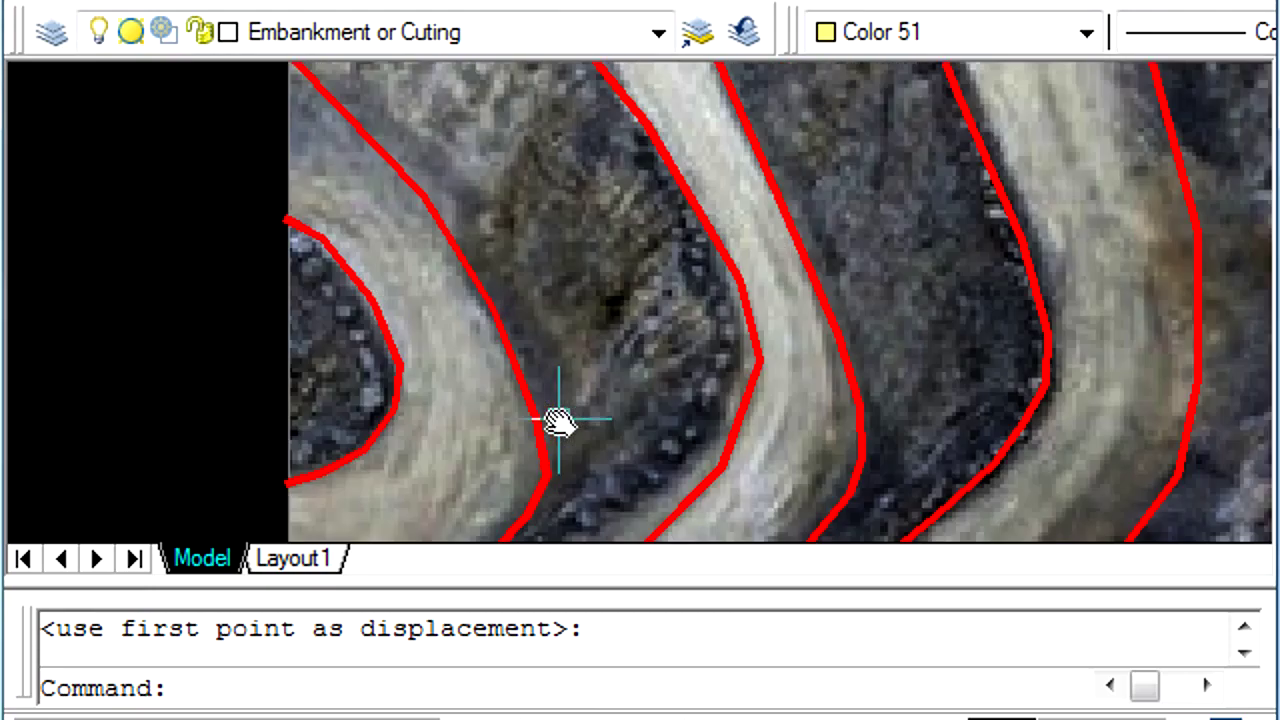
pyautogui.scroll(2, 558, 421)
pyautogui.moveTo(703, 363); pyautogui.dragTo(343, 406, button='middle')
pyautogui.scroll(2, 366, 363)
pyautogui.scroll(-8, 638, 357)
pyautogui.scroll(3, 330, 380)
pyautogui.scroll(1, 400, 415)
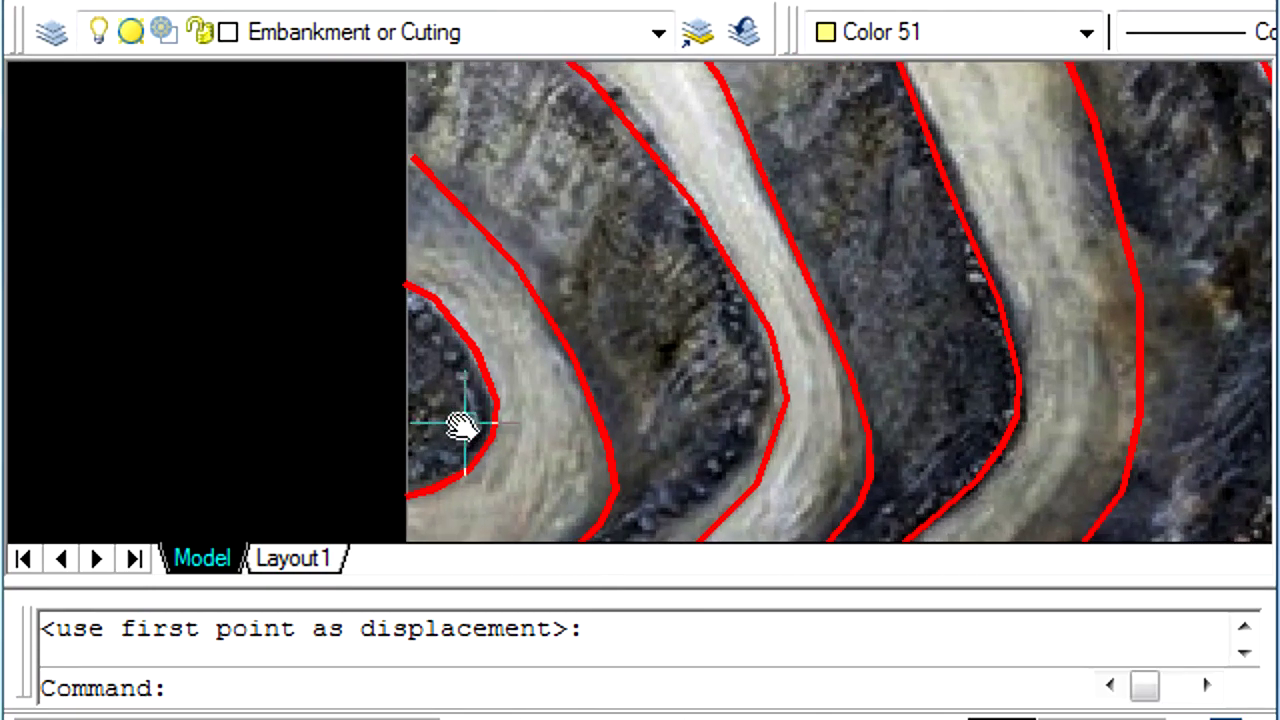
pyautogui.scroll(3, 464, 426)
pyautogui.scroll(-3, 491, 366)
pyautogui.scroll(1, 490, 367)
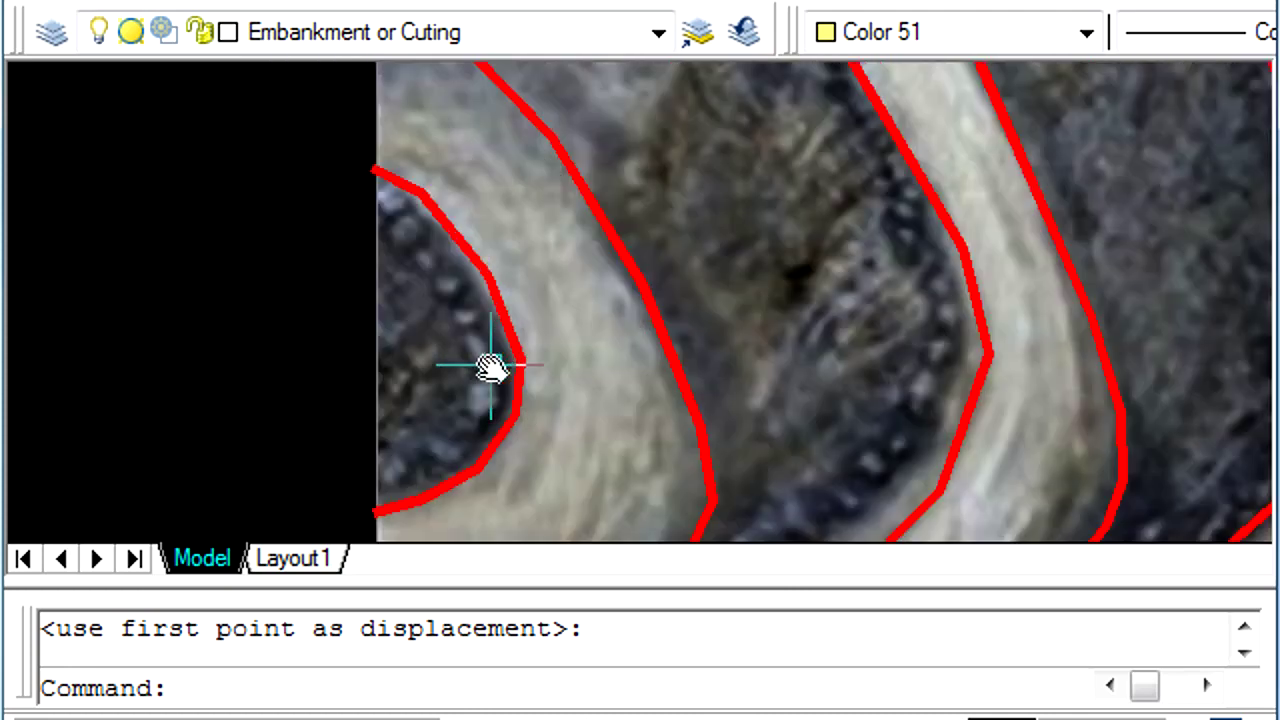
# Step: Run MEB on the innermost quarry contour with a gap of 5
pyautogui.write('E')
pyautogui.press('BackSpace')
pyautogui.write('MR')
pyautogui.press('BackSpace')
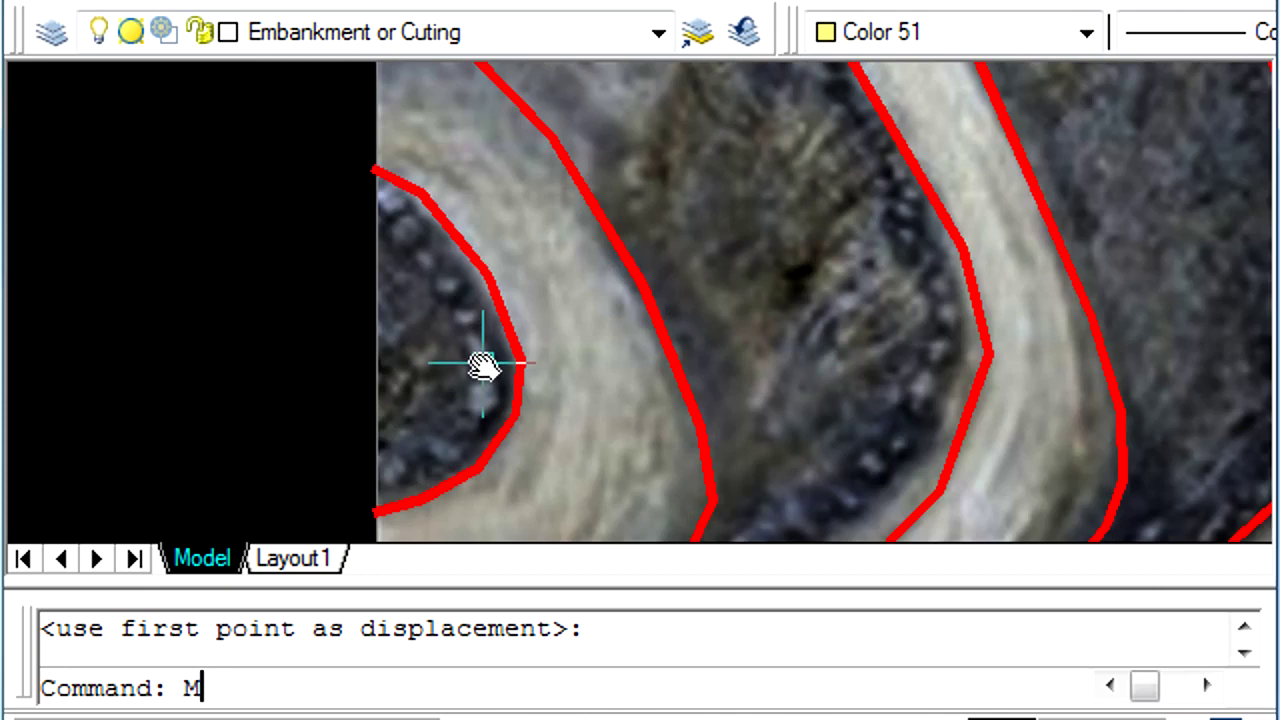
pyautogui.write('EB')
pyautogui.press('Return')
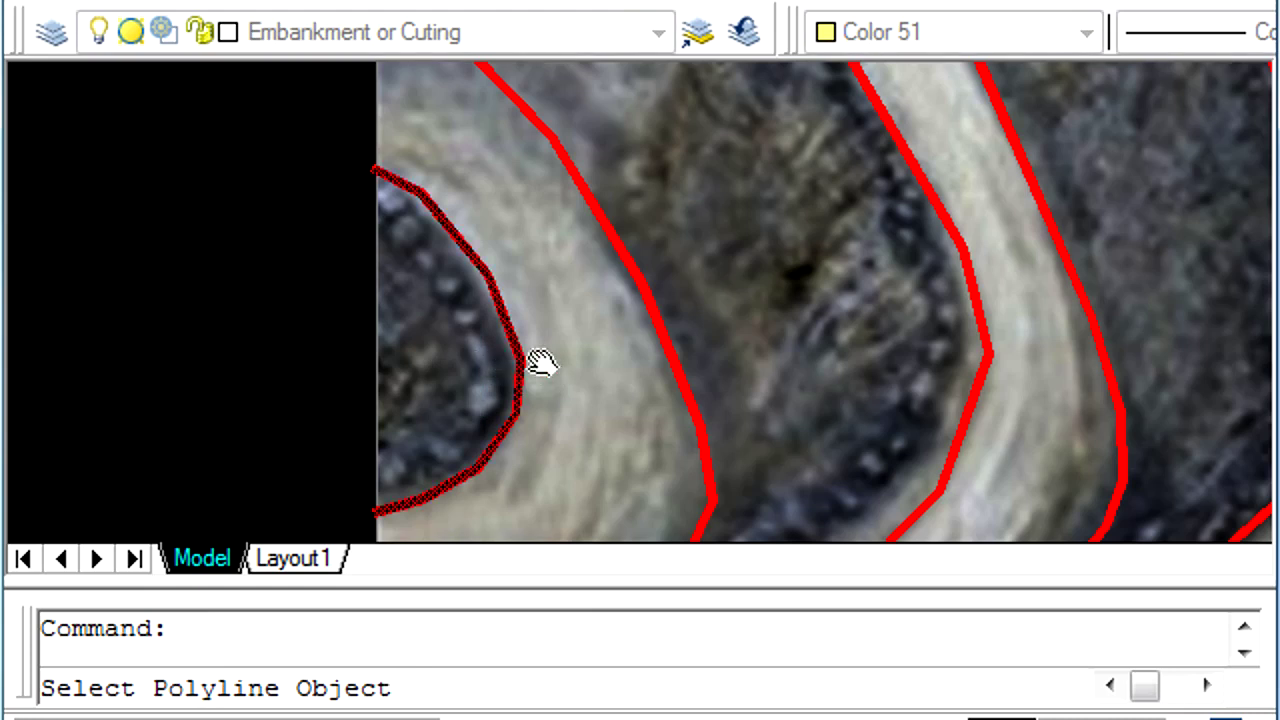
pyautogui.click(505, 335)
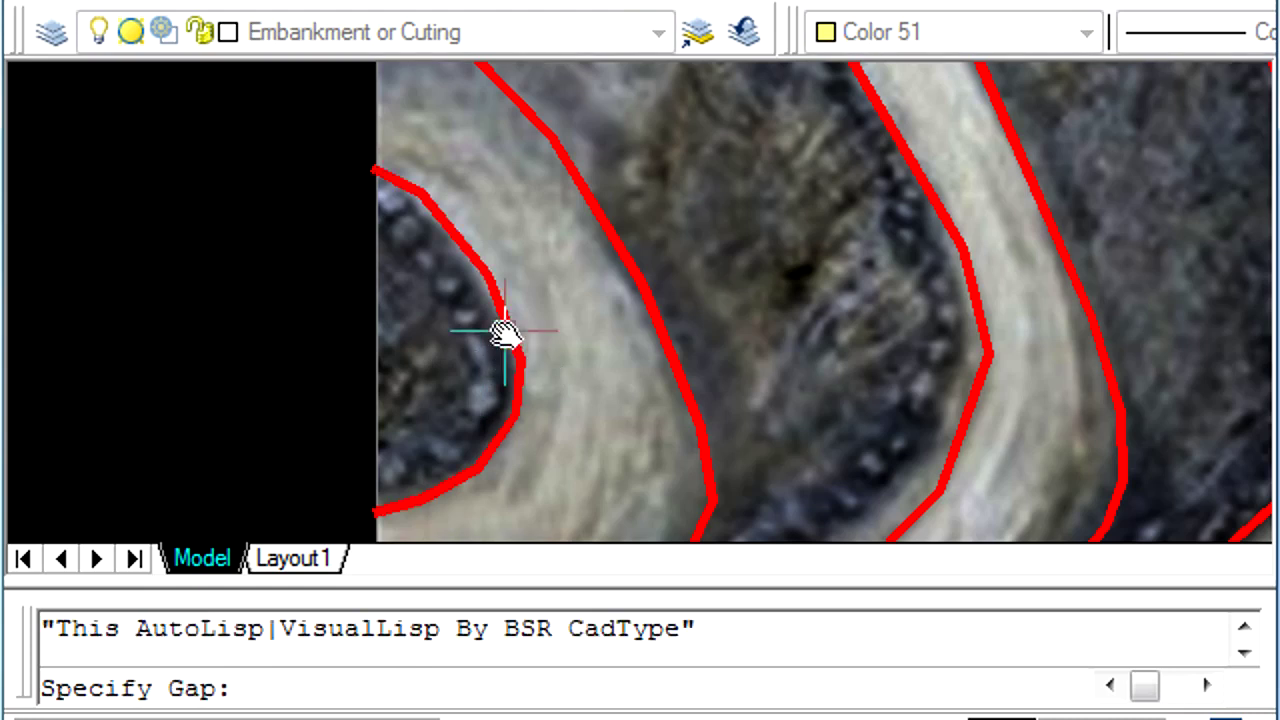
pyautogui.write('5')
pyautogui.press('Return')
# Step: Erase the triangles just placed on the innermost contour
pyautogui.scroll(5, 505, 335)
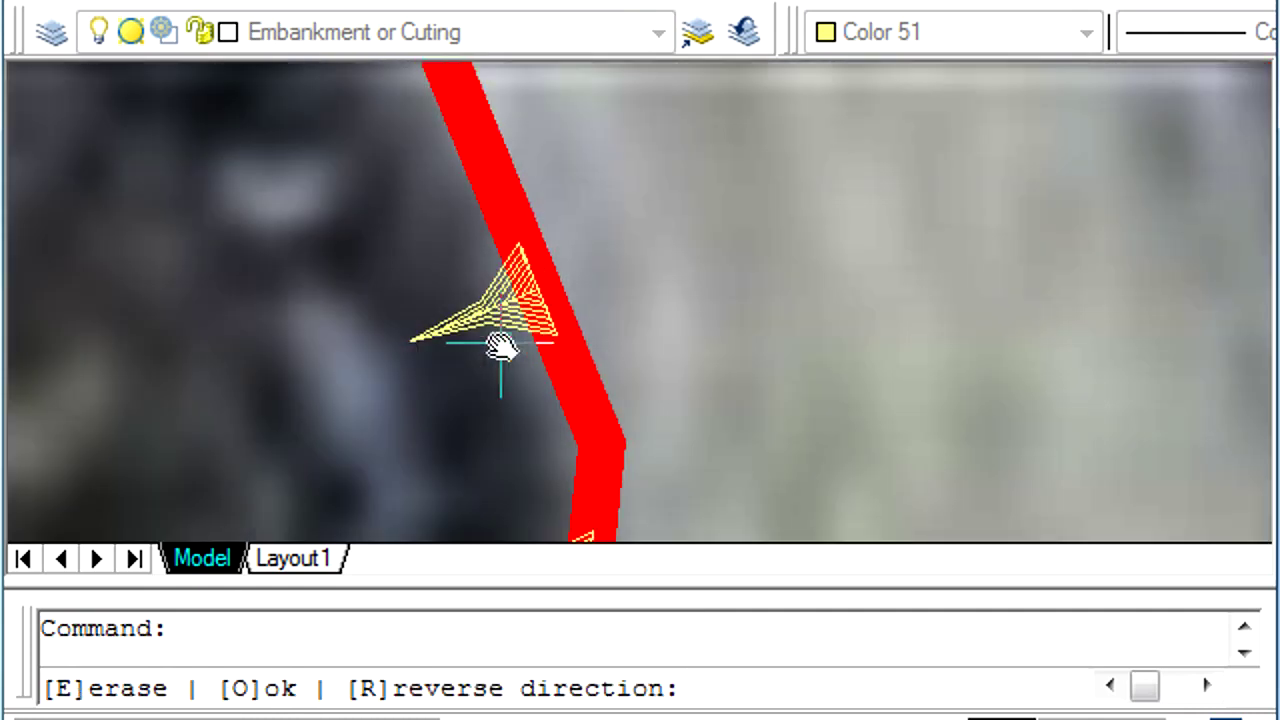
pyautogui.scroll(-3, 480, 310)
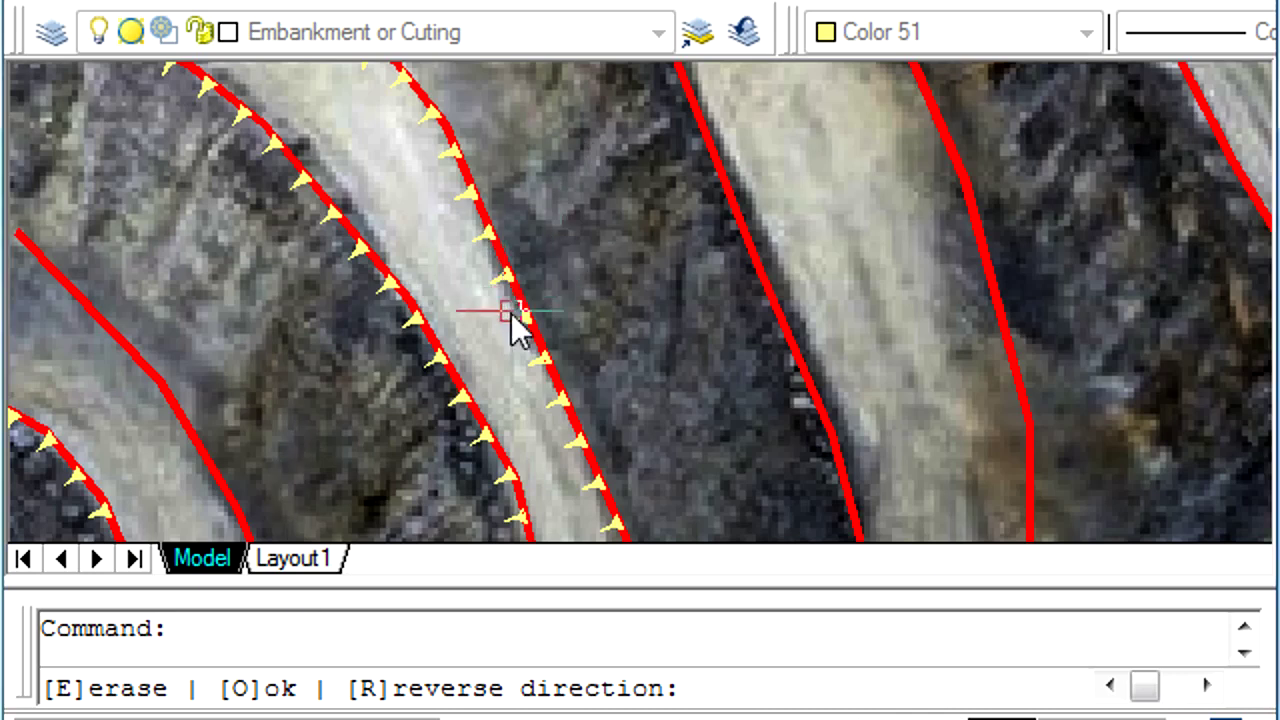
pyautogui.scroll(5, 512, 324)
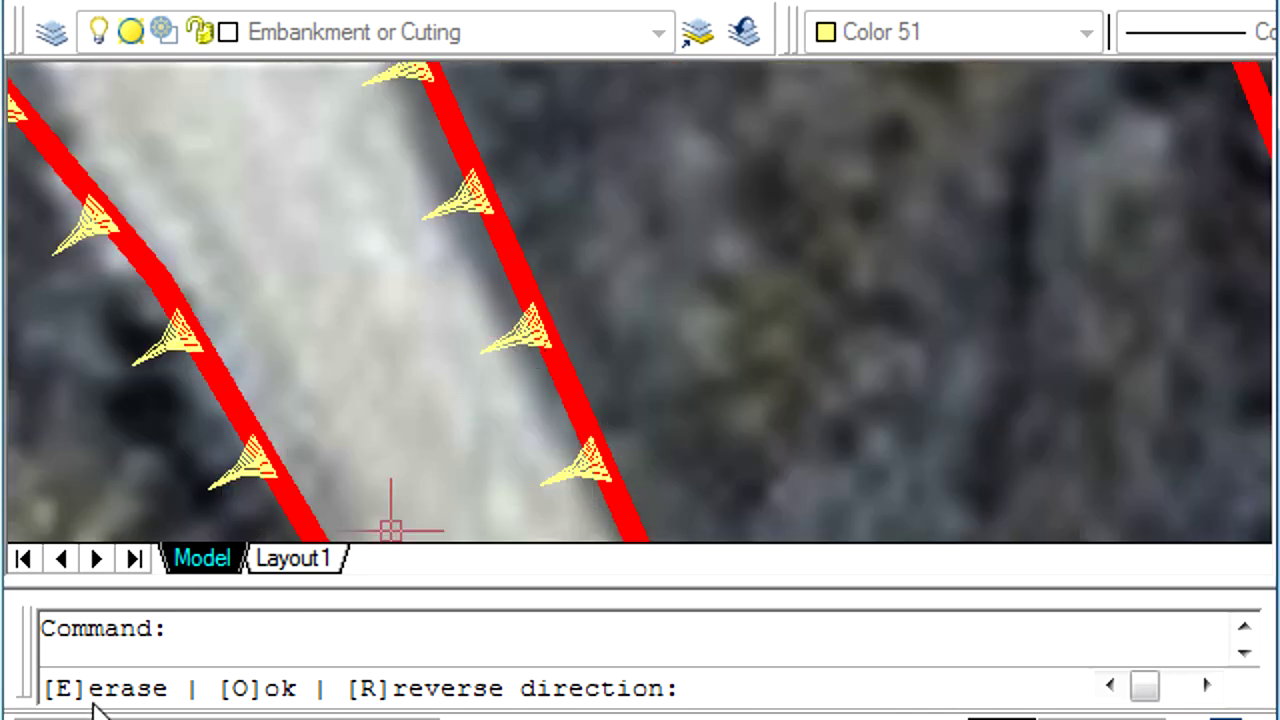
pyautogui.scroll(-5, 466, 423)
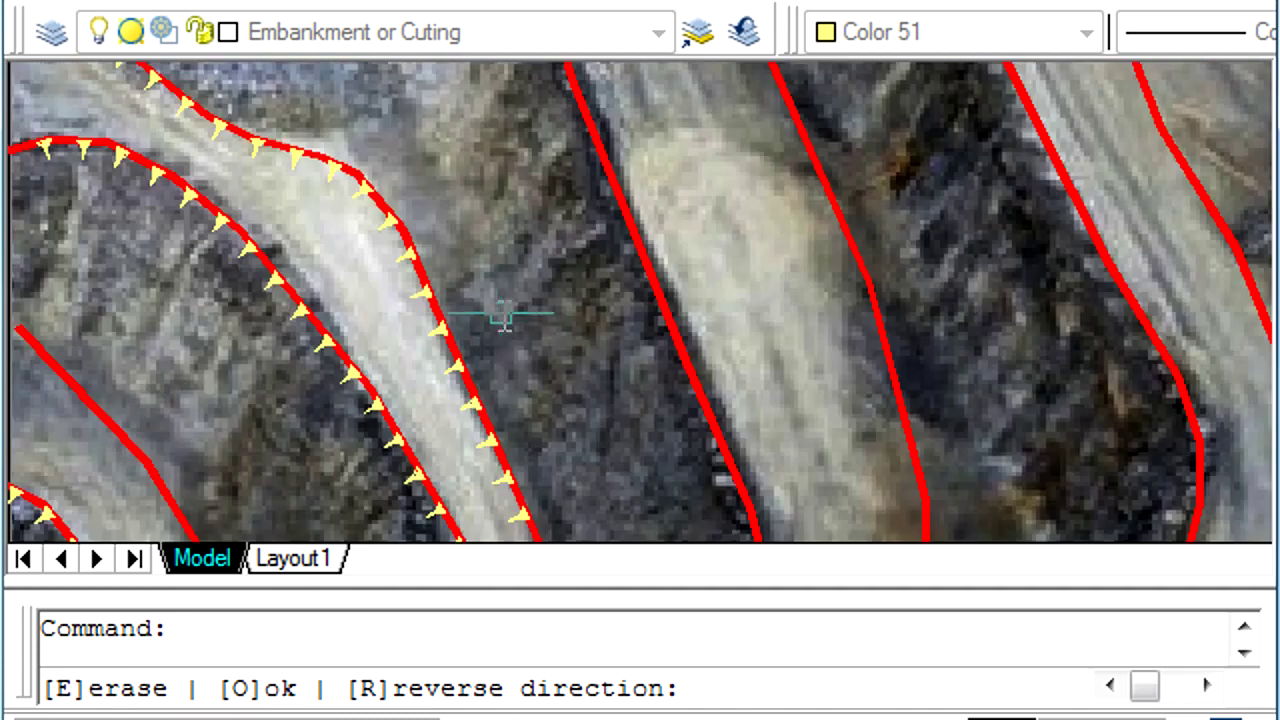
pyautogui.write('E')
pyautogui.press('Return')
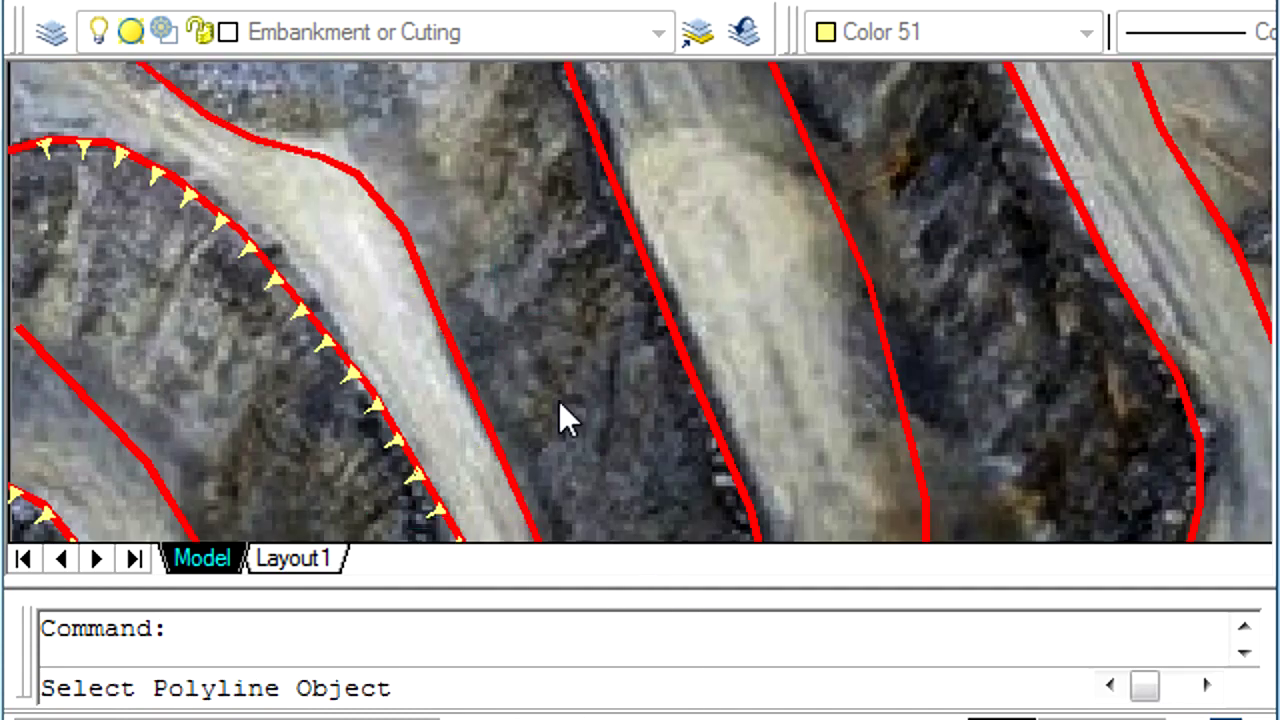
# Step: Add triangles at a gap of 5 to the next contour and reverse them to its other side
pyautogui.scroll(-2, 560, 390)
pyautogui.scroll(-3, 611, 314)
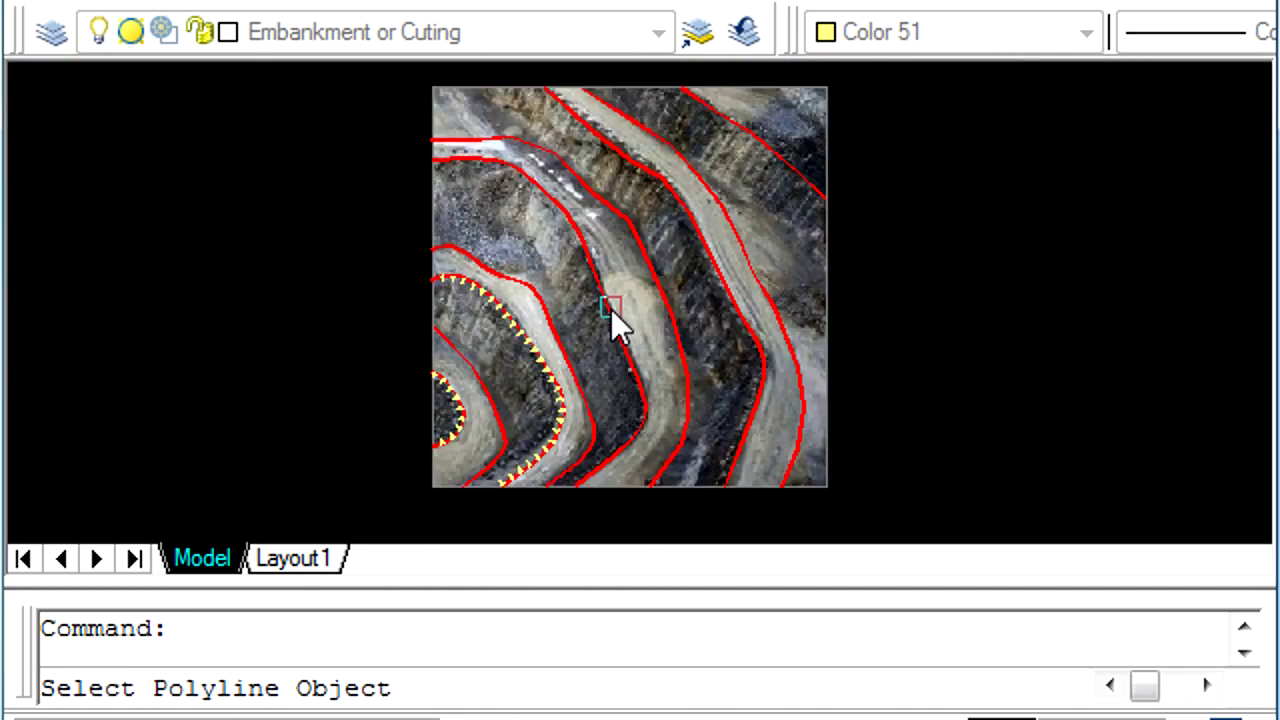
pyautogui.click(609, 314)
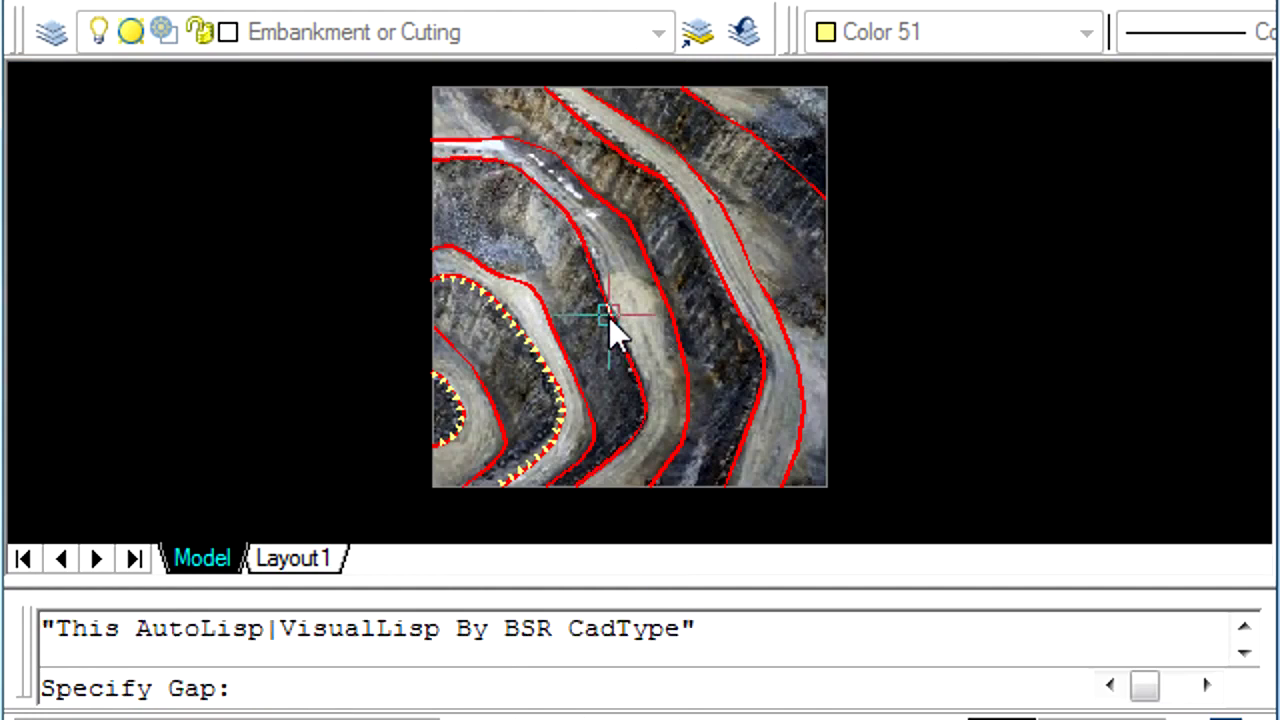
pyautogui.scroll(2, 609, 314)
pyautogui.write('5')
pyautogui.press('Return')
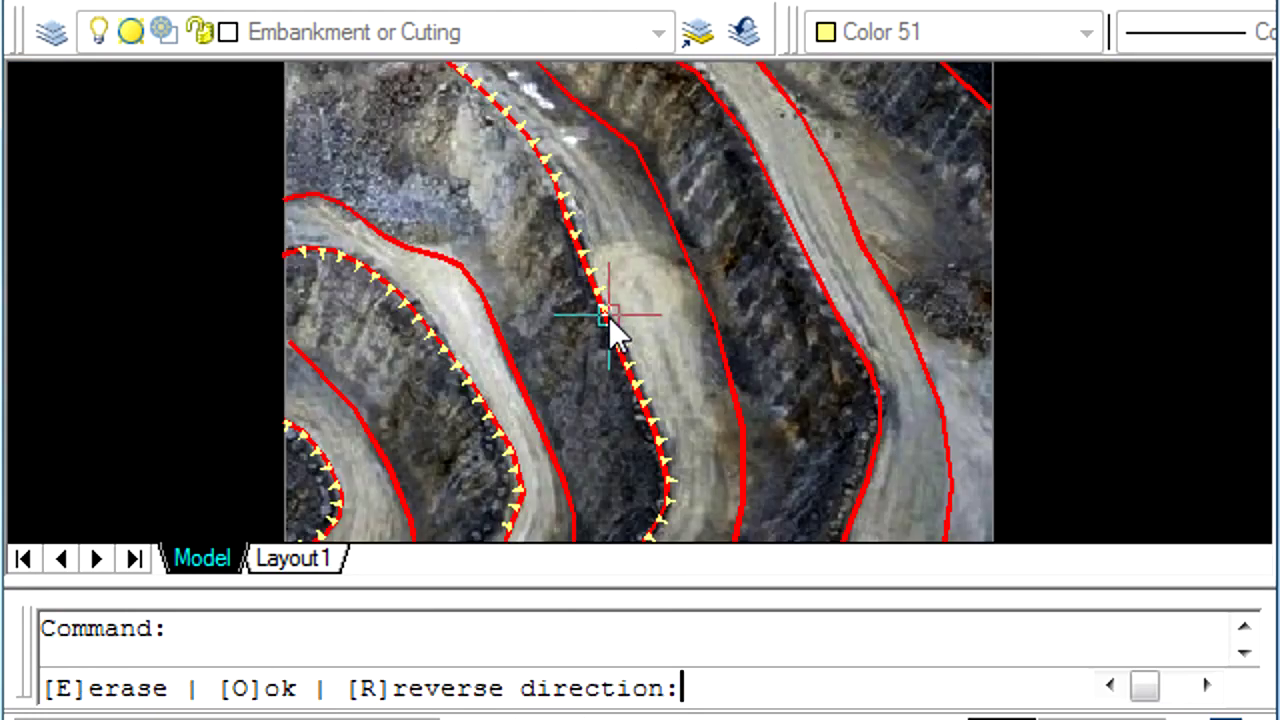
pyautogui.scroll(4, 609, 320)
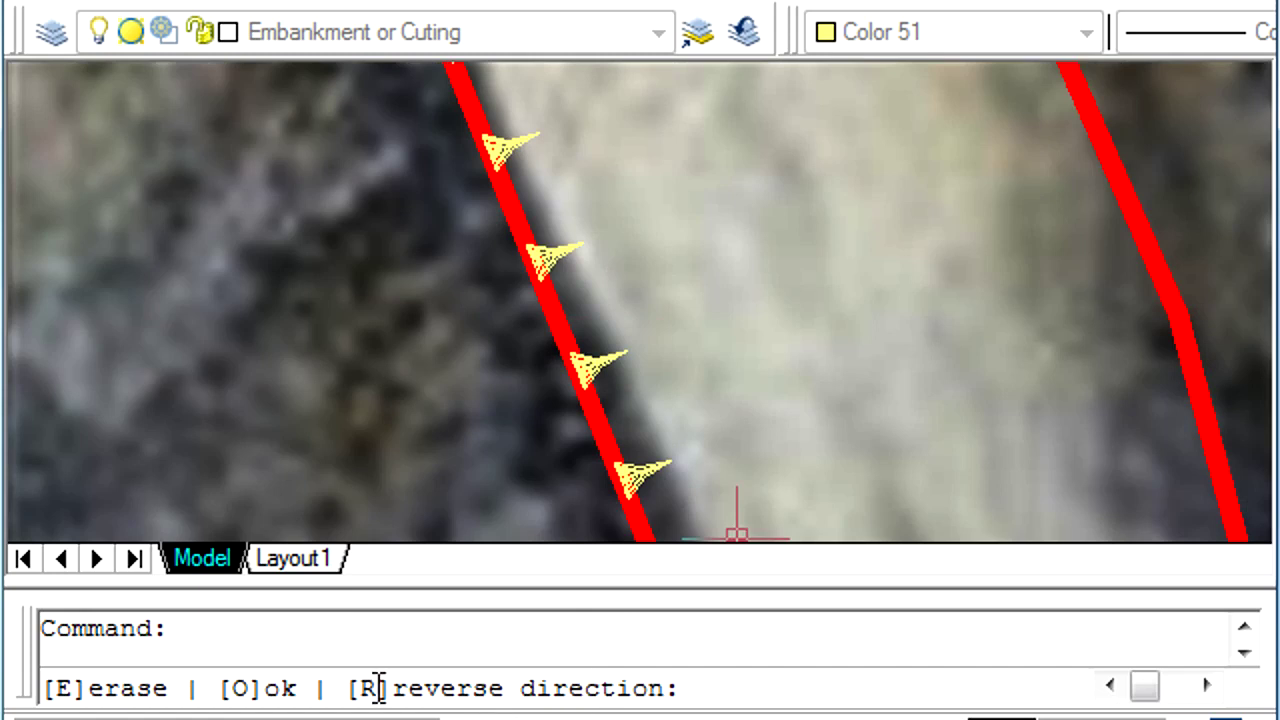
pyautogui.scroll(-5, 595, 535)
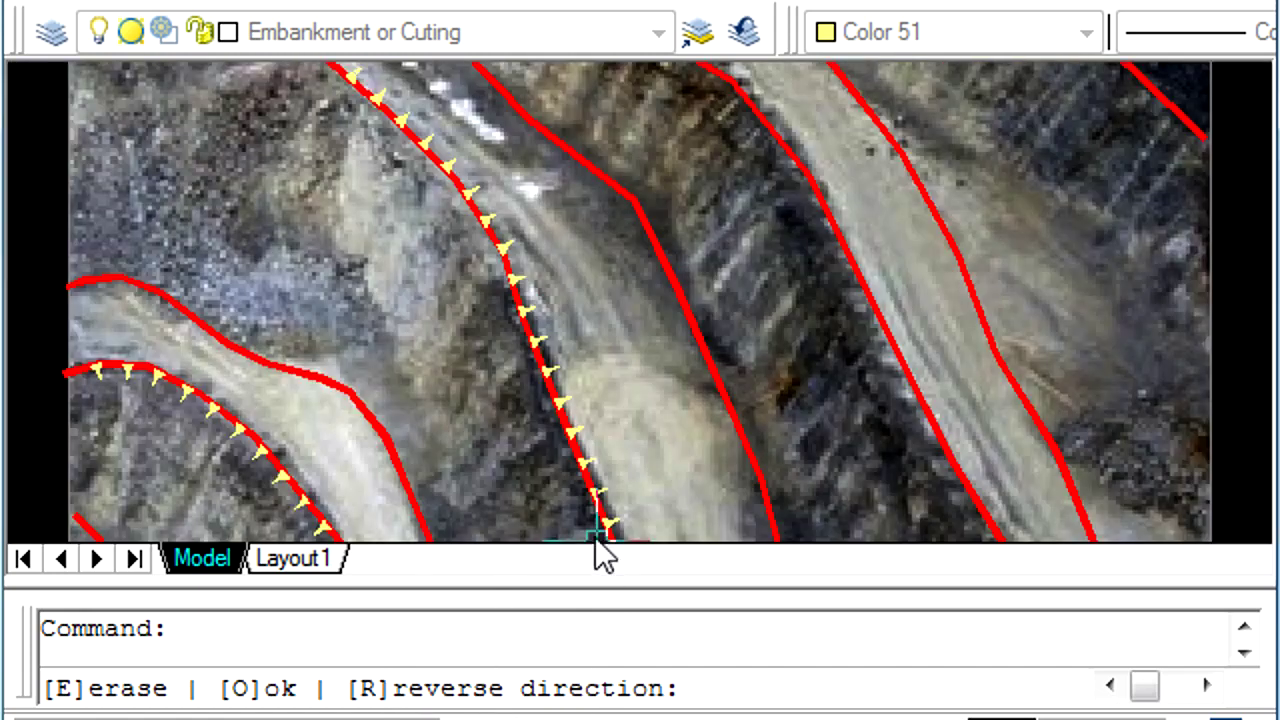
pyautogui.write('R')
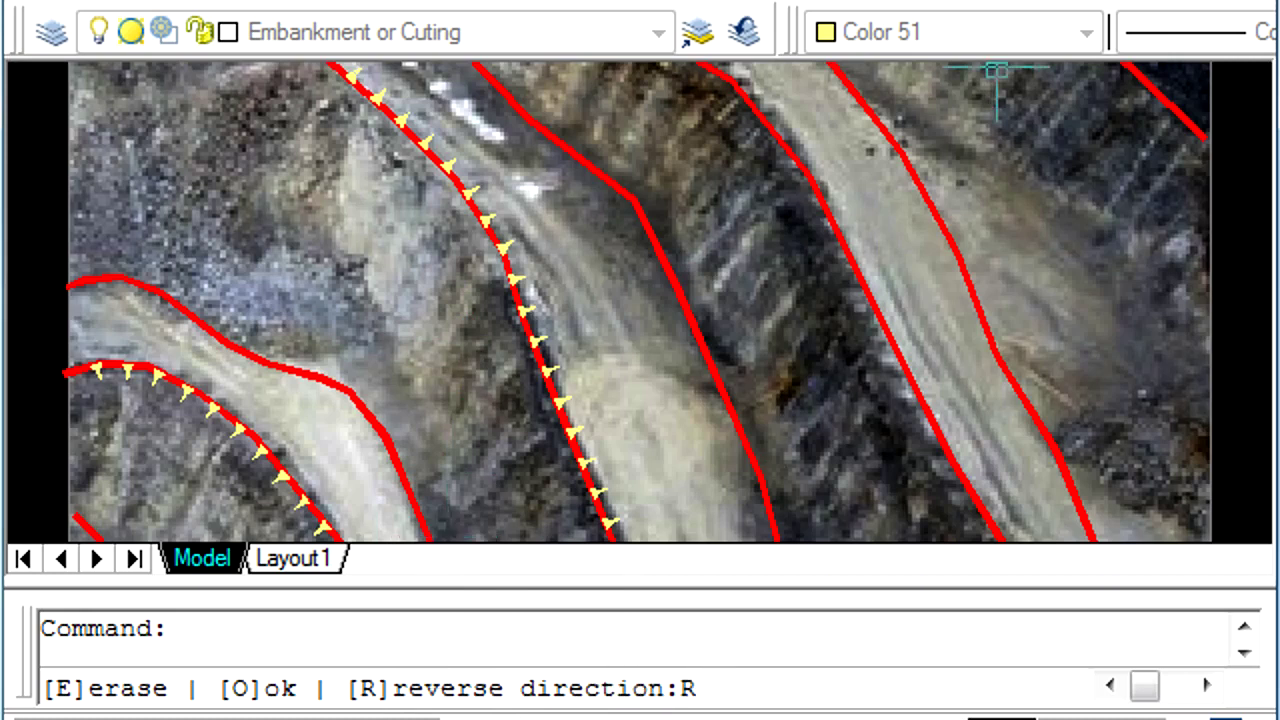
pyautogui.press('Return')
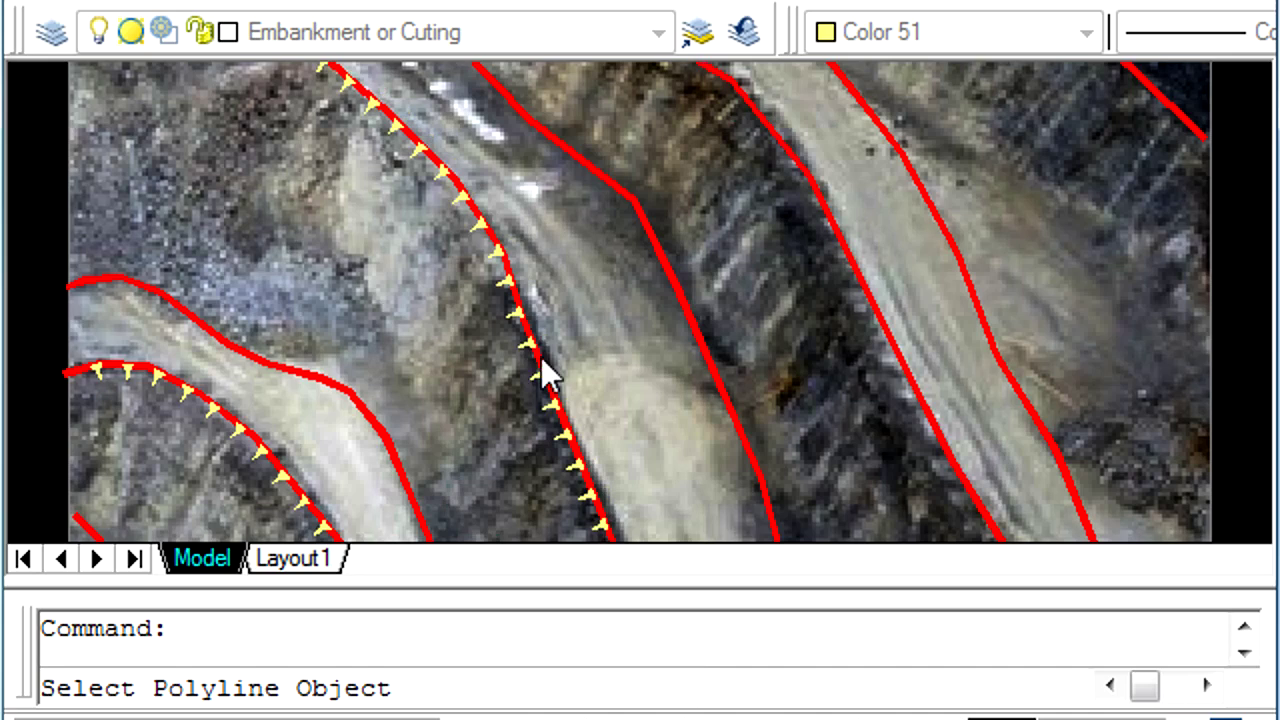
pyautogui.scroll(4, 541, 359)
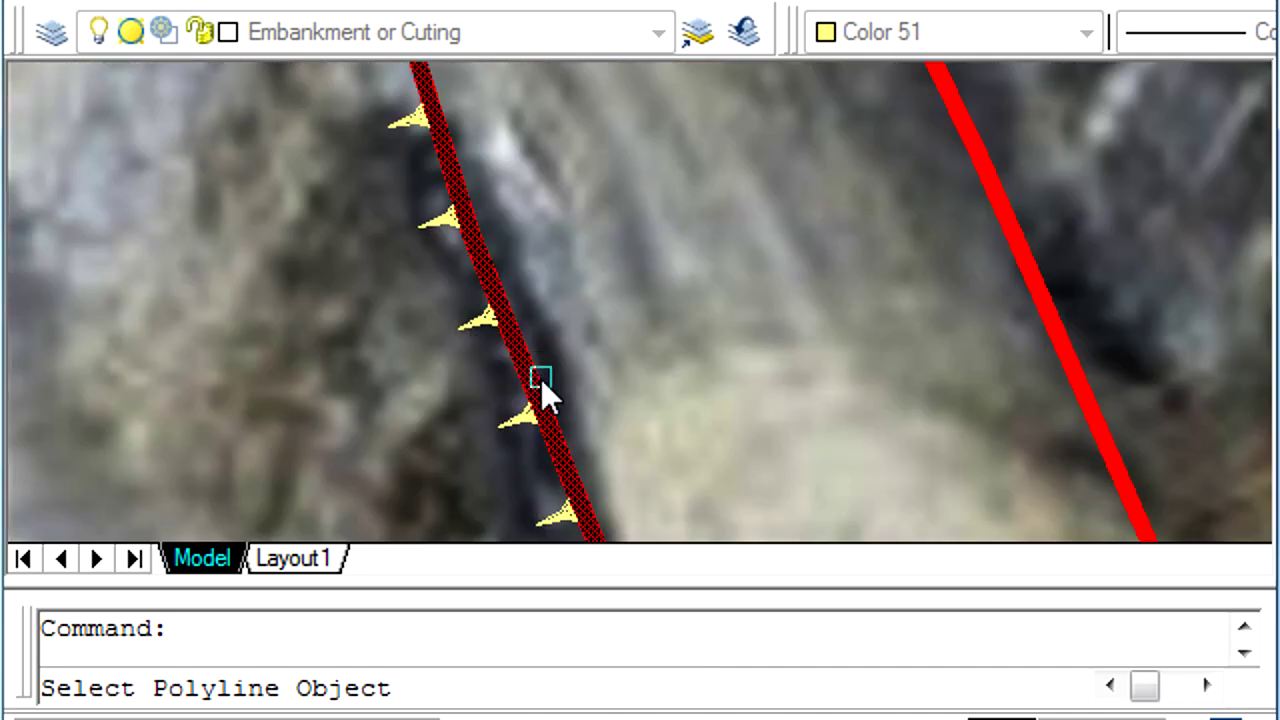
# Step: Try triangles on a neighbouring unmarked contour, then erase them
pyautogui.moveTo(1065, 251); pyautogui.dragTo(451, 480, button='middle')
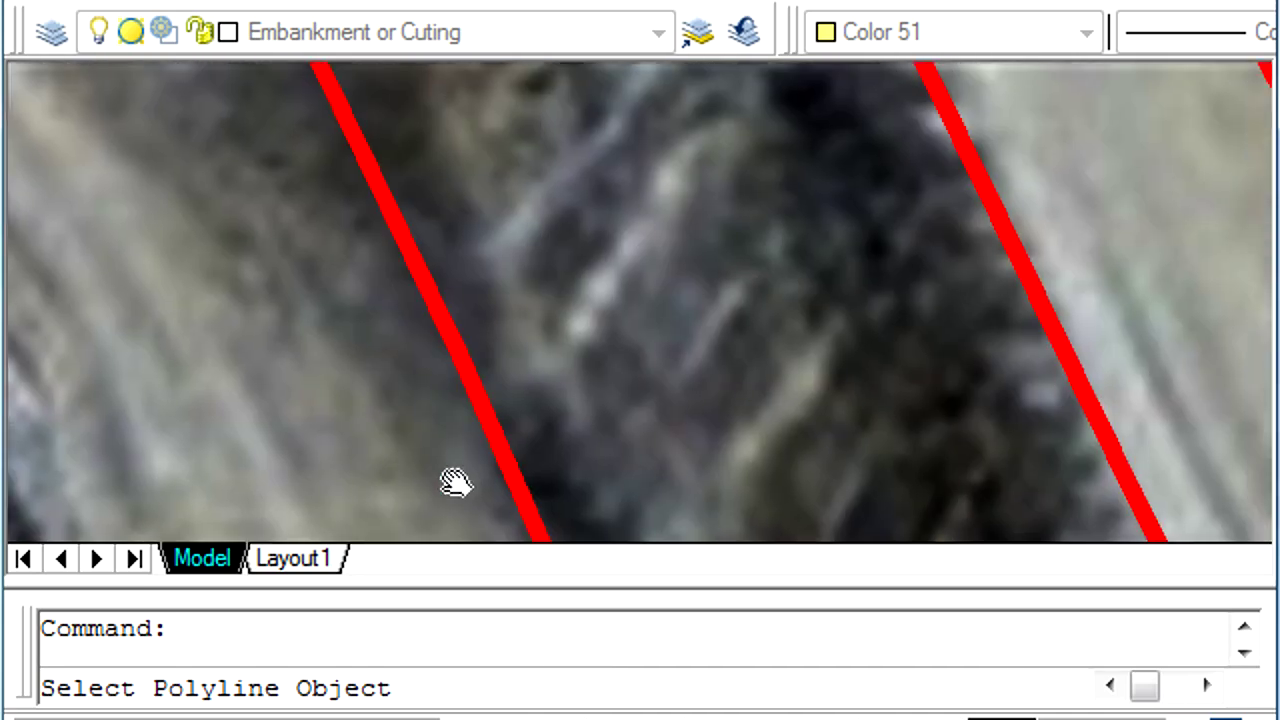
pyautogui.click(477, 391)
pyautogui.scroll(-5, 518, 368)
pyautogui.scroll(3, 518, 368)
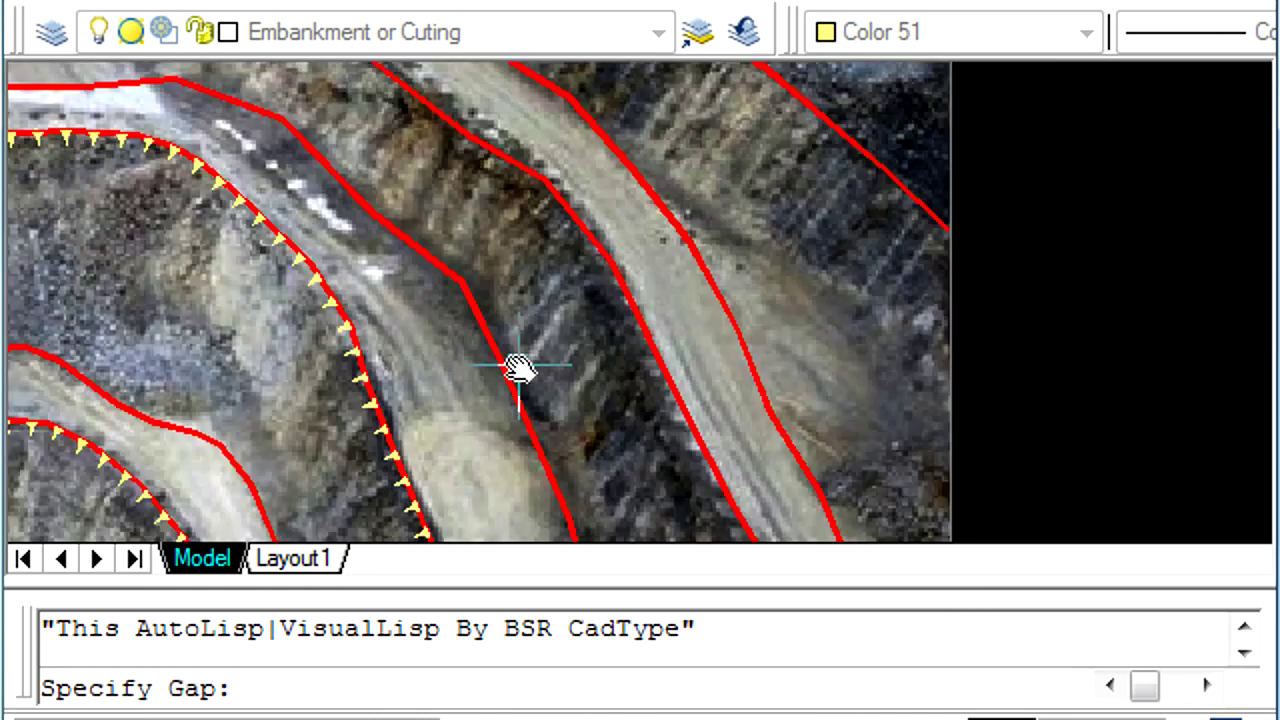
pyautogui.press('Return')
pyautogui.scroll(3, 514, 366)
pyautogui.scroll(2, 486, 309)
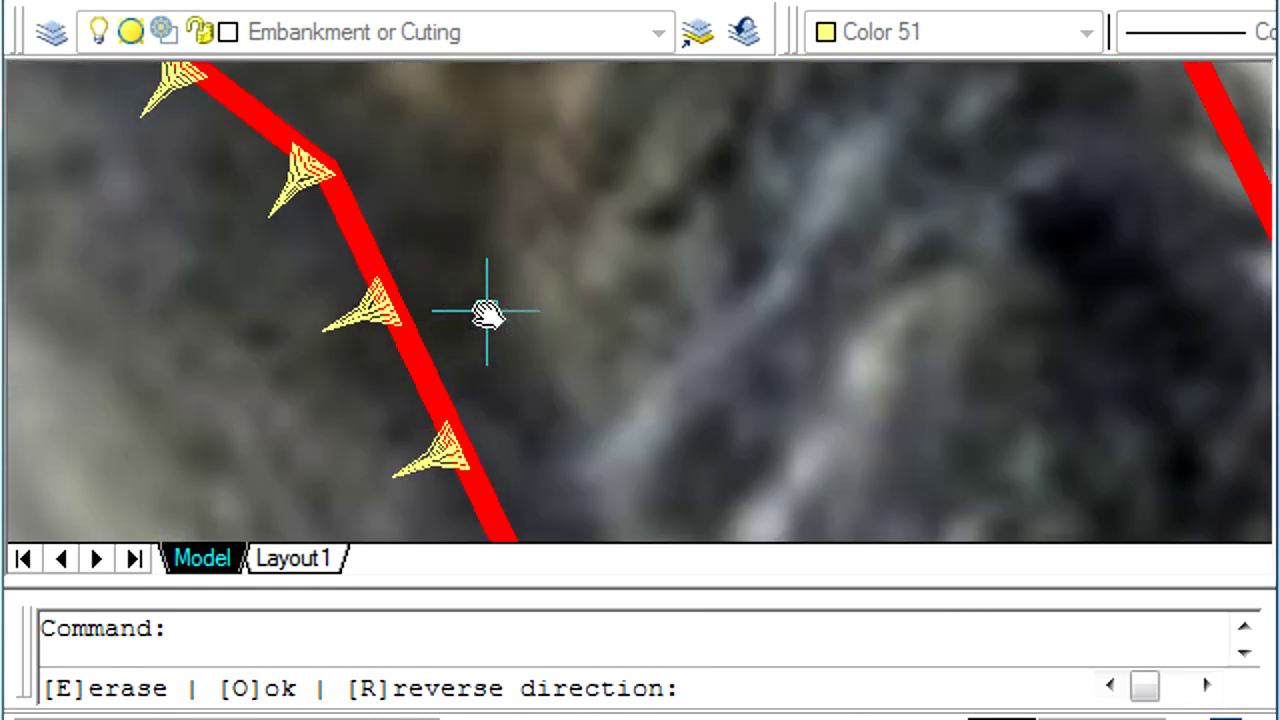
pyautogui.scroll(-3, 487, 312)
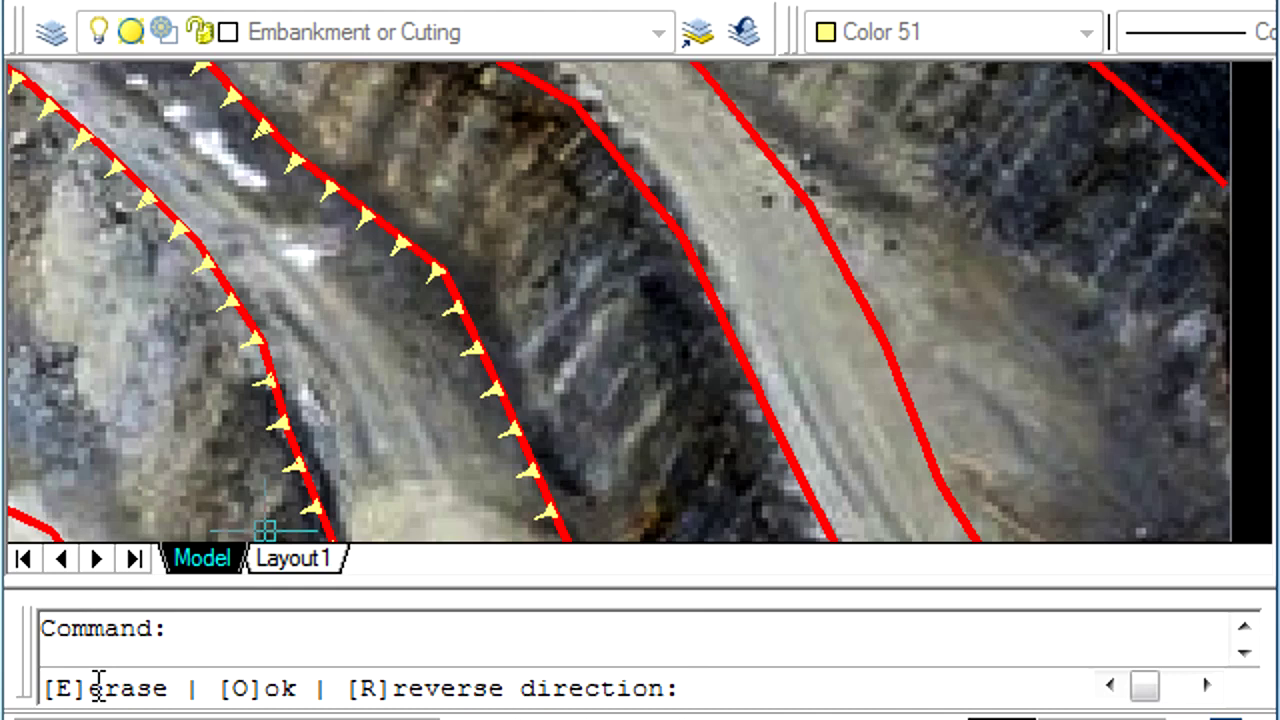
pyautogui.write('E')
pyautogui.press('Return')
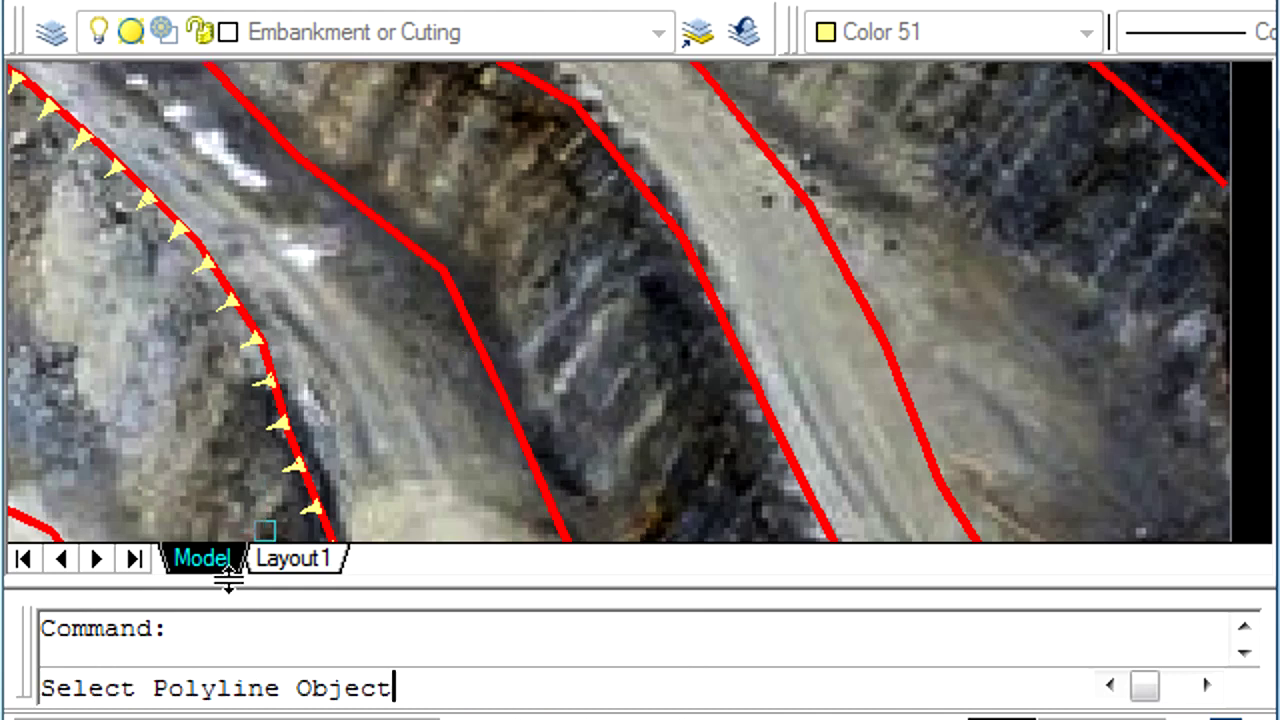
# Step: Place triangles along the road-edge contour with the default gap and keep them
pyautogui.scroll(-2, 765, 329)
pyautogui.click(724, 310)
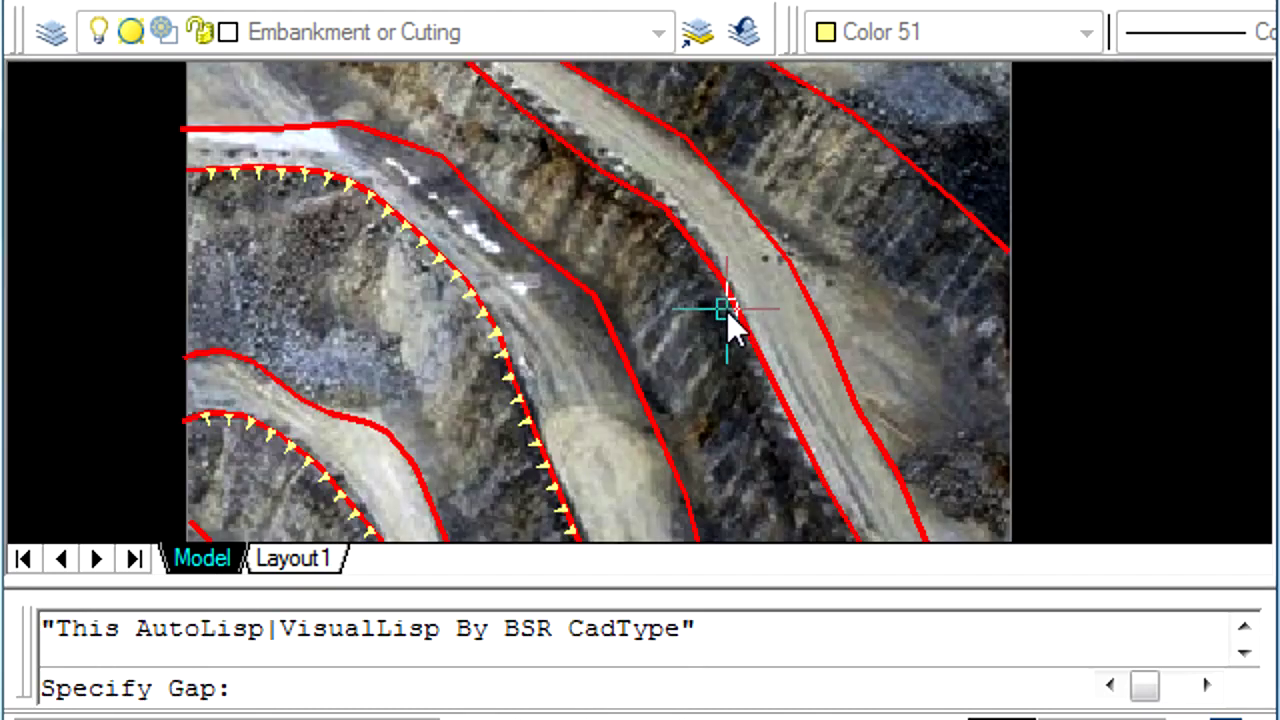
pyautogui.press('Return')
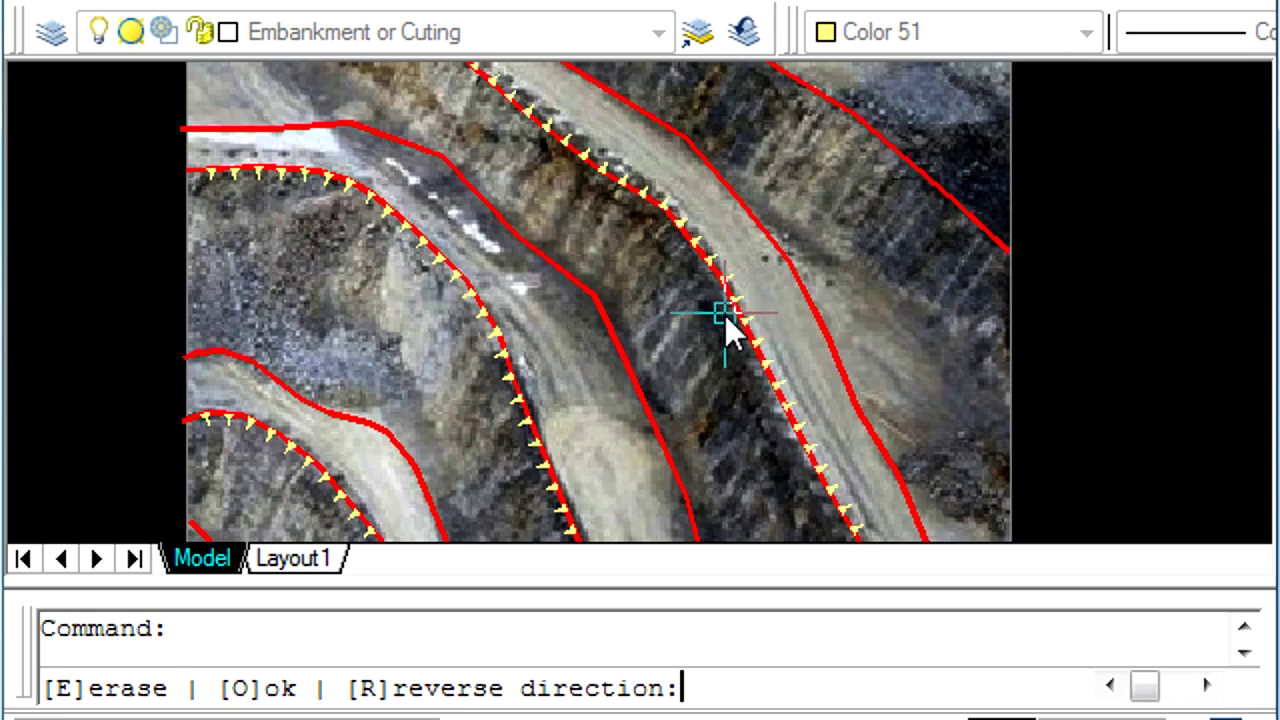
pyautogui.scroll(3, 727, 283)
pyautogui.scroll(-2, 727, 281)
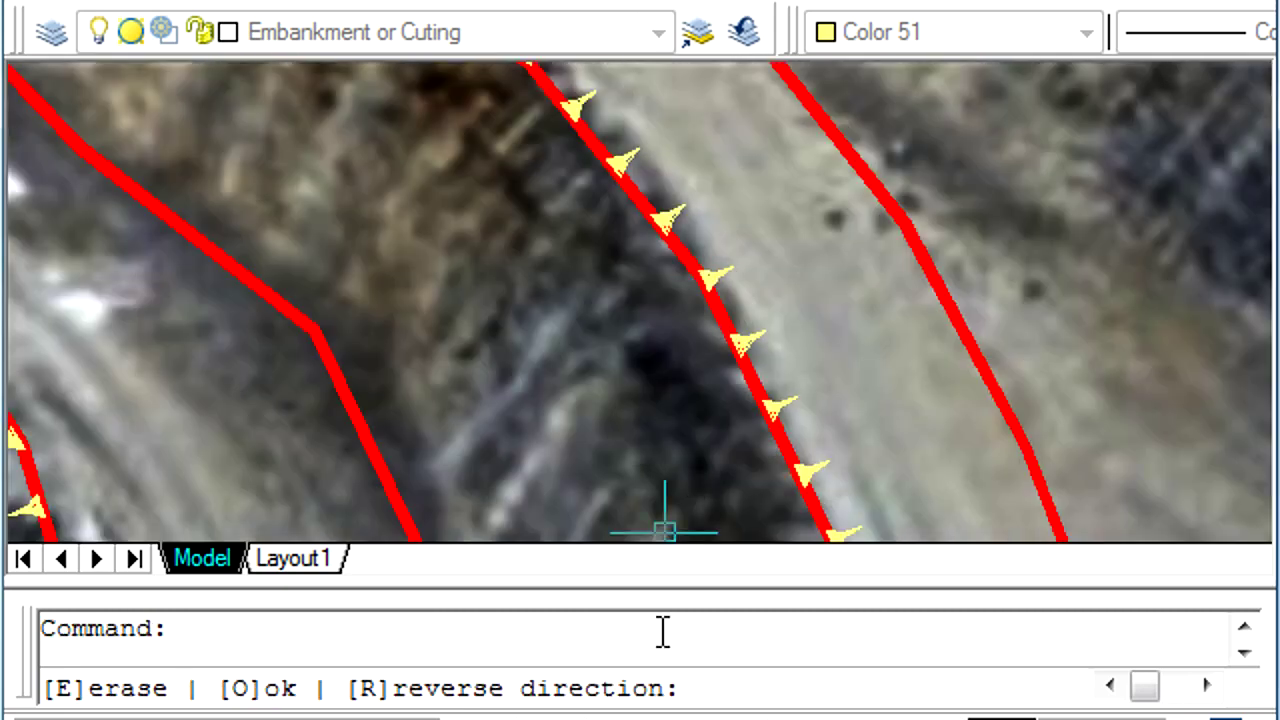
pyautogui.scroll(-2, 779, 497)
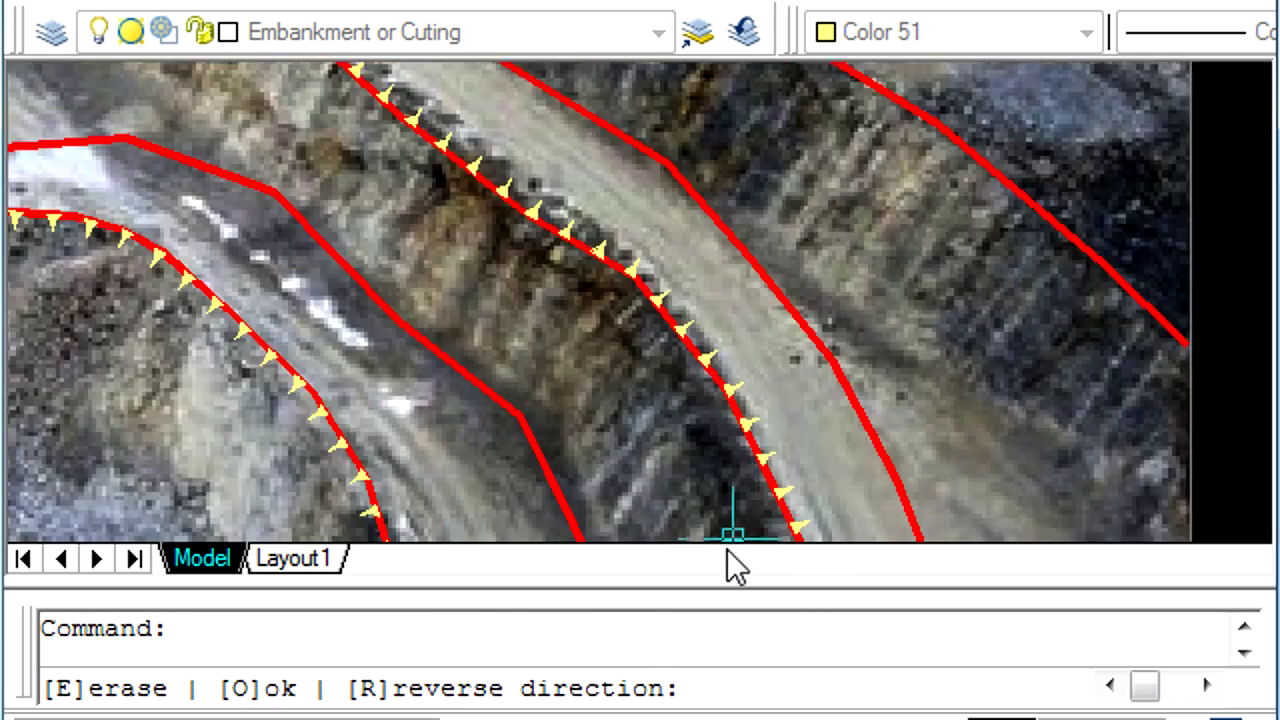
pyautogui.write('o')
pyautogui.press('Return')
pyautogui.scroll(2, 805, 350)
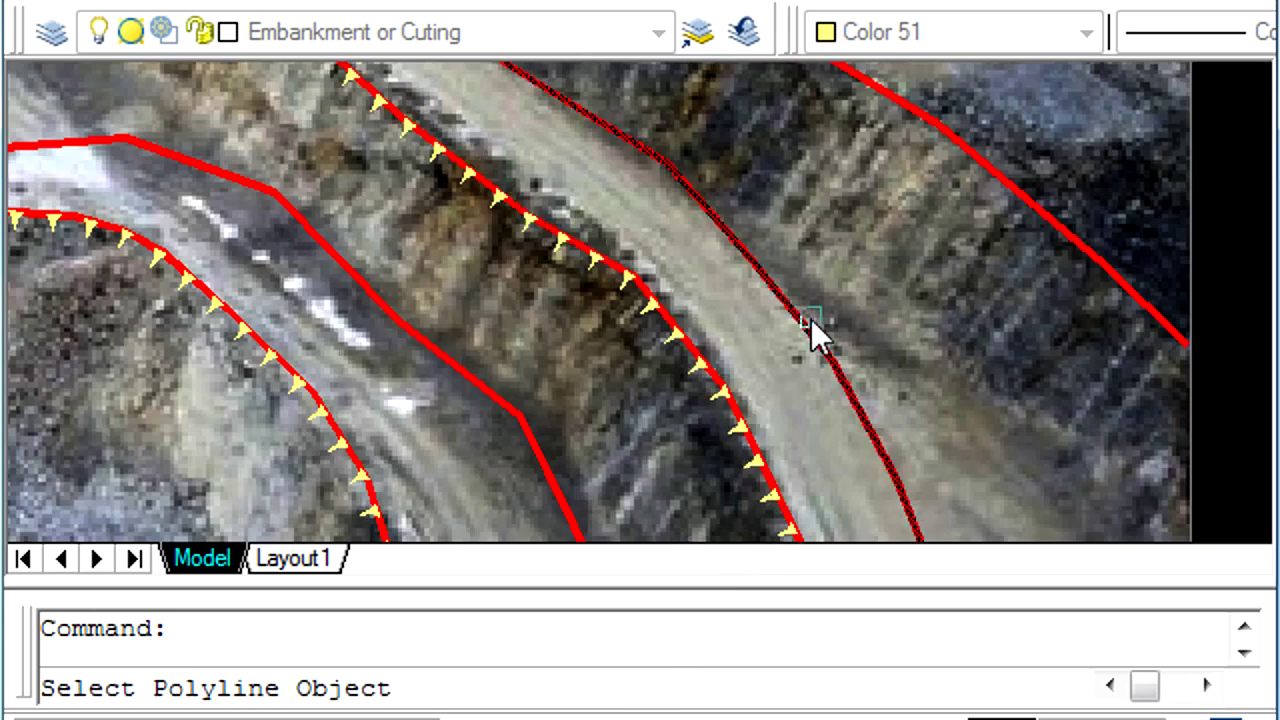
pyautogui.scroll(-2, 812, 335)
pyautogui.moveTo(854, 271); pyautogui.dragTo(580, 409, button='middle')
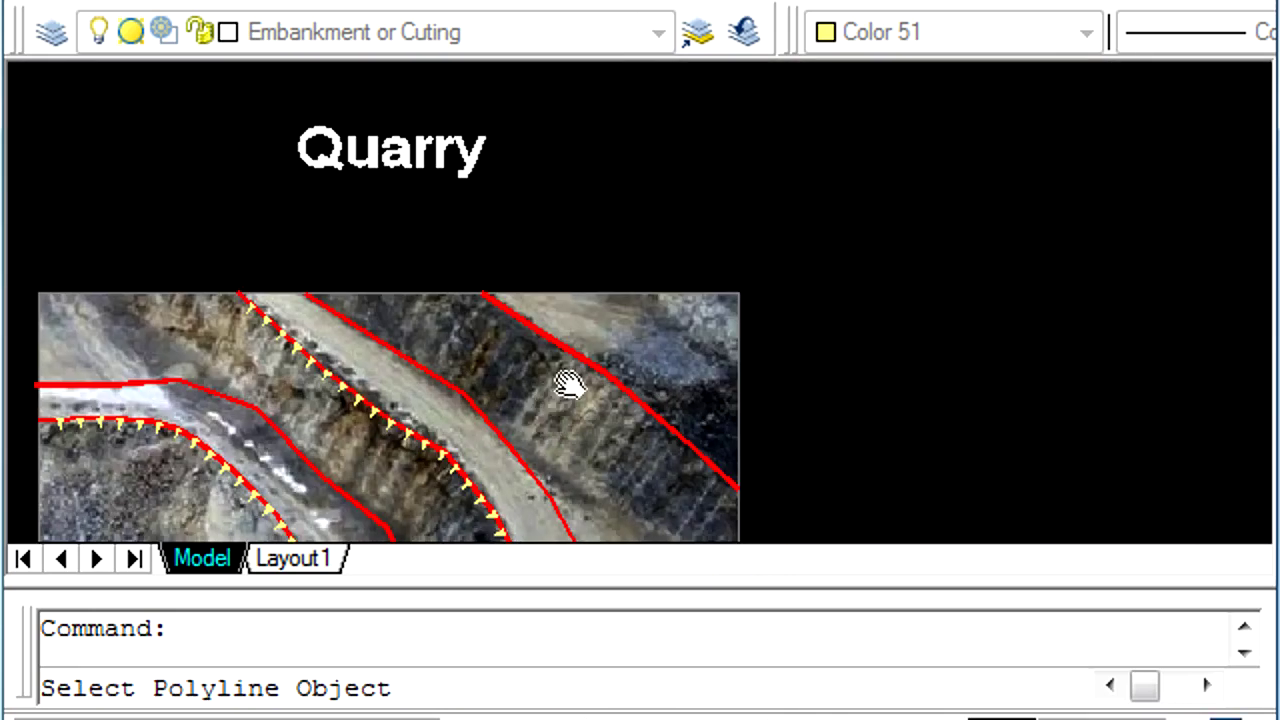
# Step: Place triangles at a gap of 5 on the next contour and keep them
pyautogui.scroll(3, 568, 385)
pyautogui.click(635, 348)
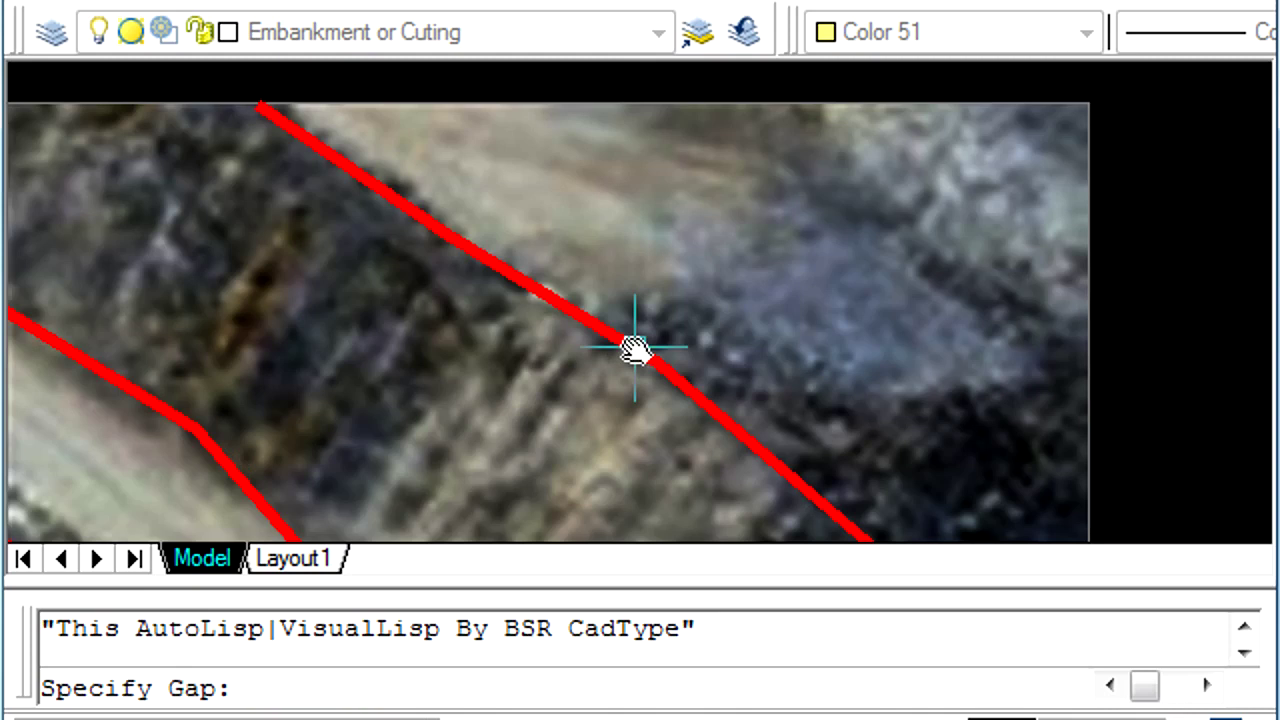
pyautogui.write('5')
pyautogui.press('Return')
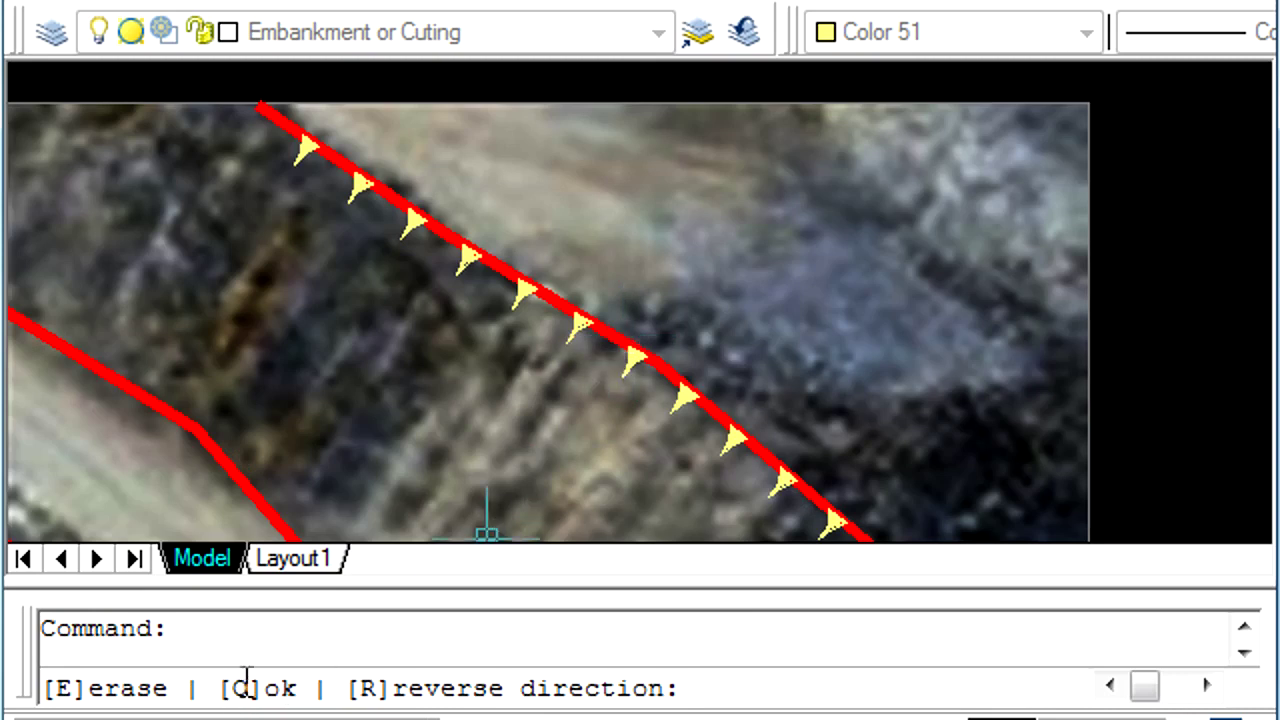
pyautogui.write('O')
pyautogui.press('Return')
# Step: Try triangles at a gap of 5 on the contour beside the road, then erase them
pyautogui.moveTo(366, 454); pyautogui.dragTo(694, 206, button='middle')
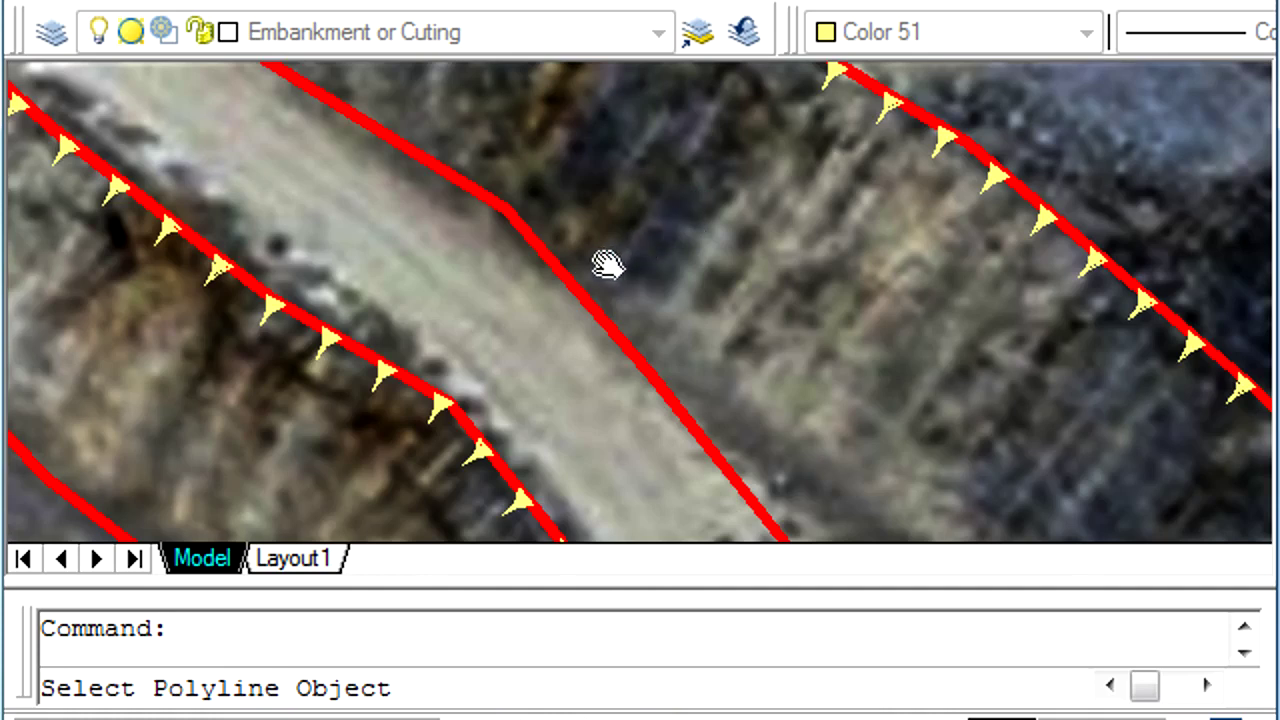
pyautogui.click(585, 293)
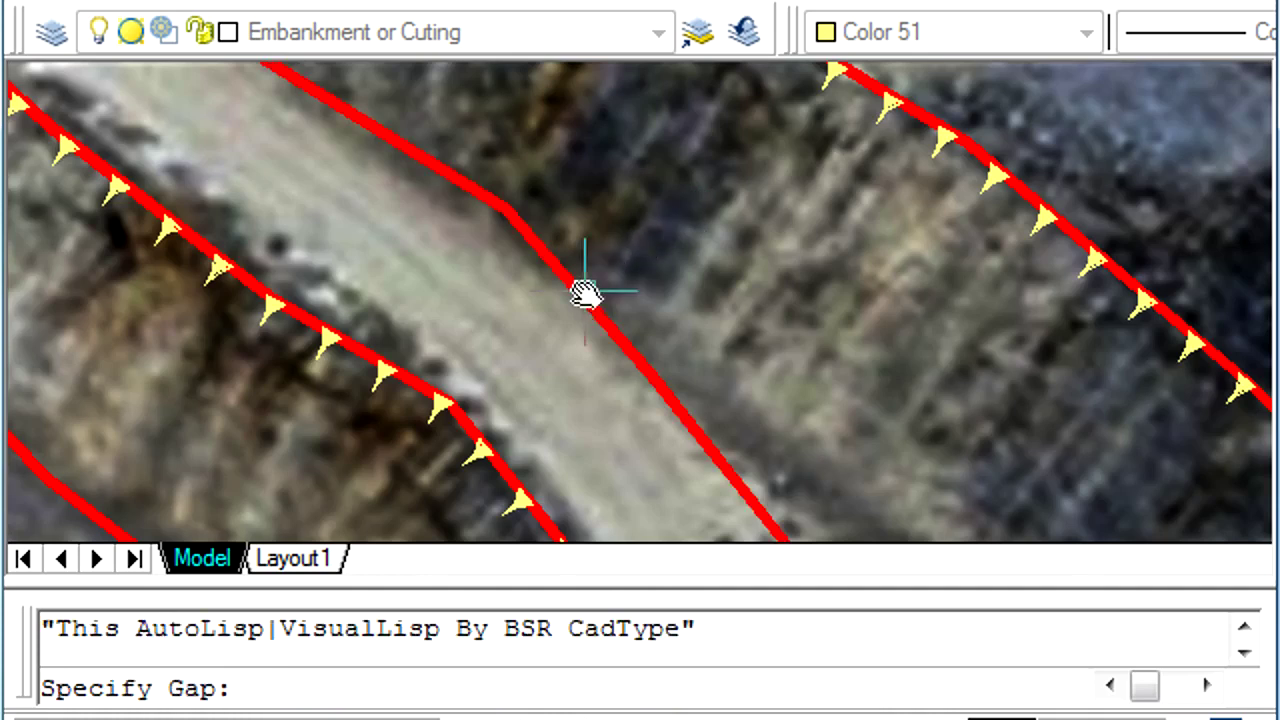
pyautogui.write('5')
pyautogui.press('Return')
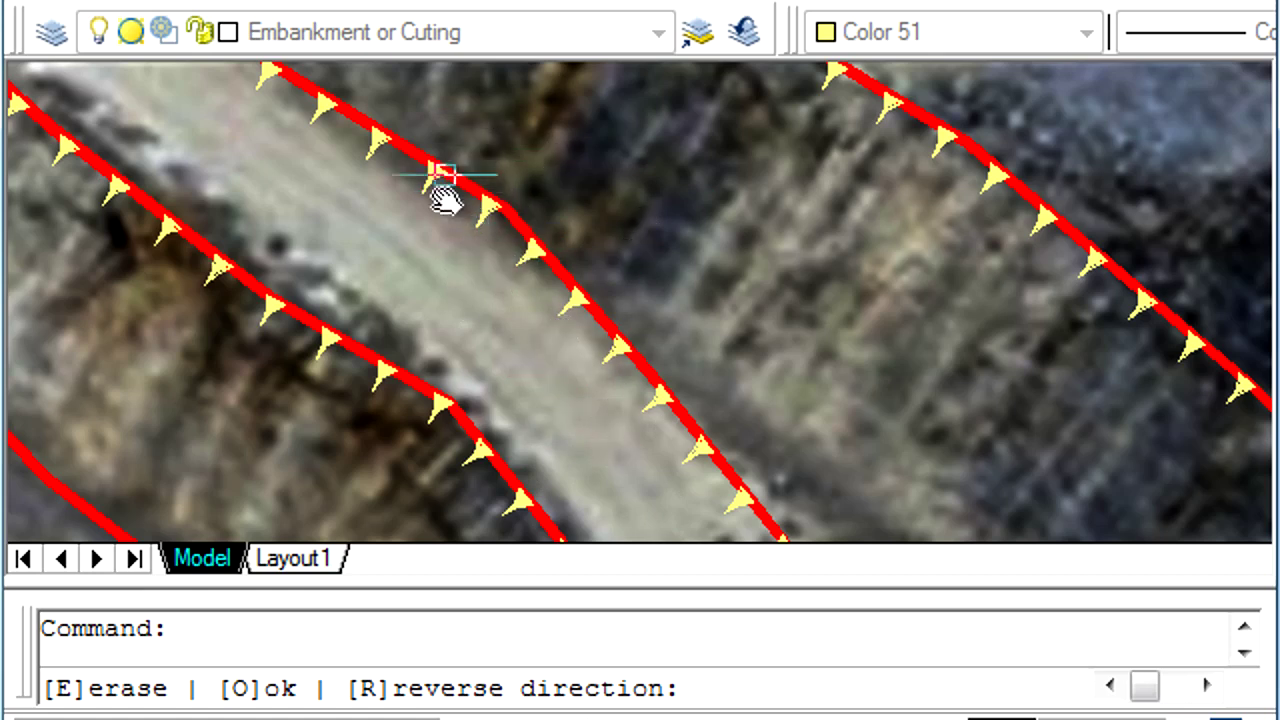
pyautogui.write('E')
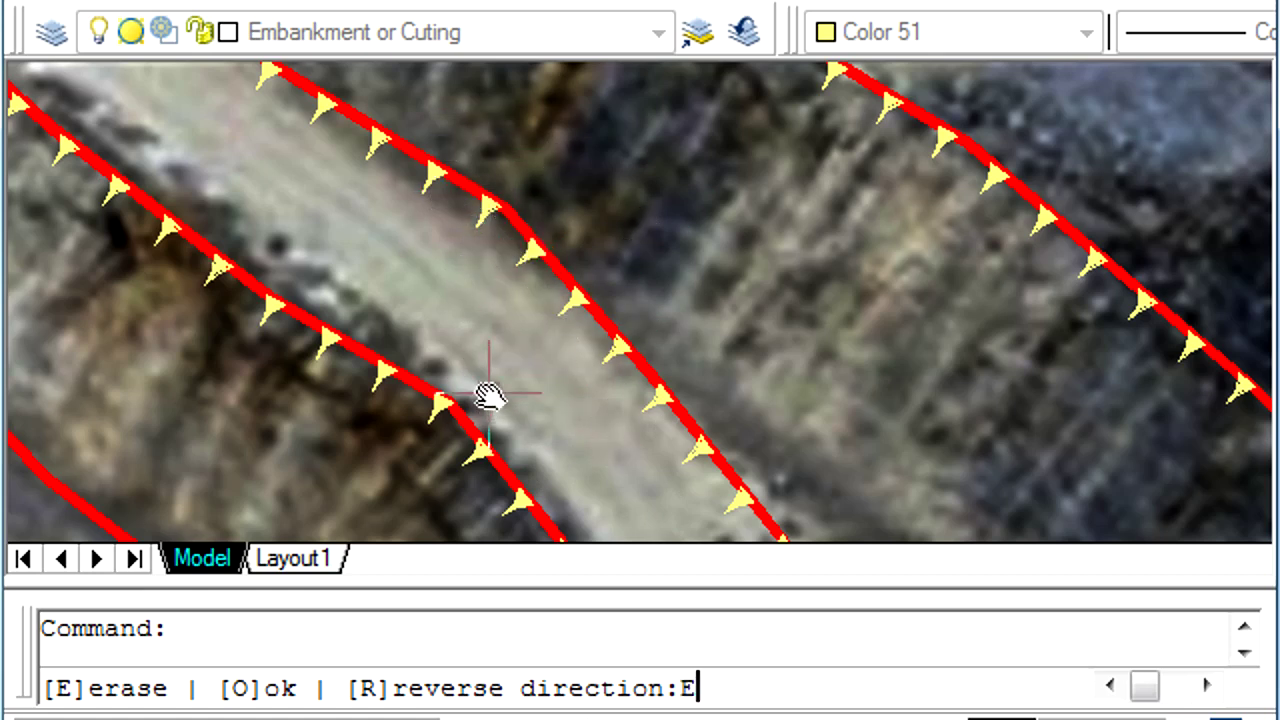
pyautogui.press('Return')
pyautogui.scroll(-3, 689, 232)
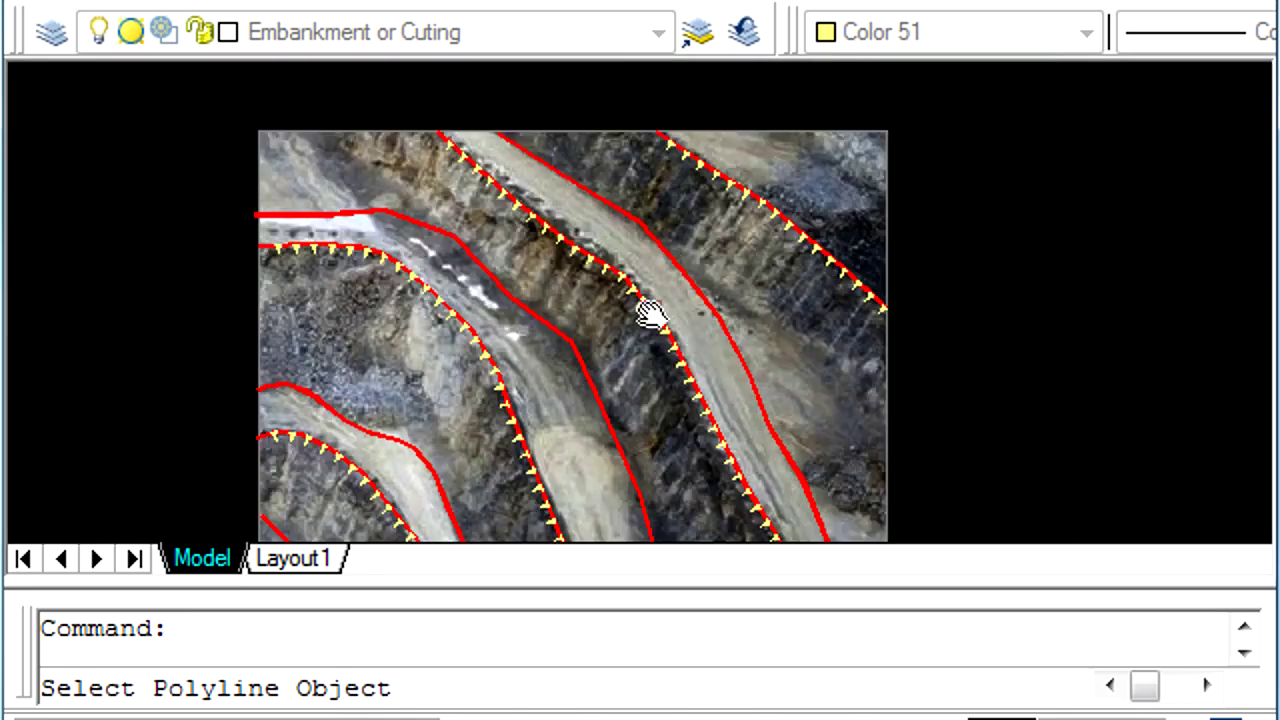
# Step: Pan and zoom across the marked contours, ending on the Quarry label above the image
pyautogui.moveTo(649, 318); pyautogui.dragTo(650, 200, button='middle')
pyautogui.scroll(-3, 652, 200)
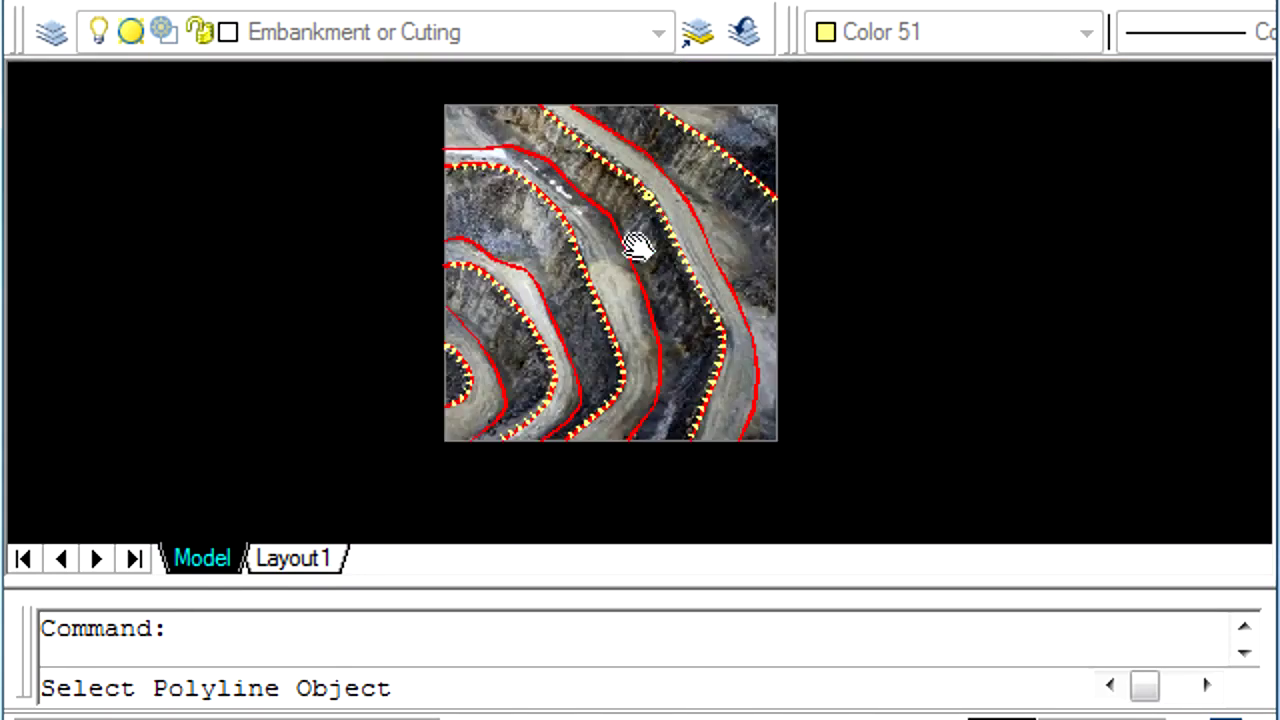
pyautogui.scroll(5, 640, 246)
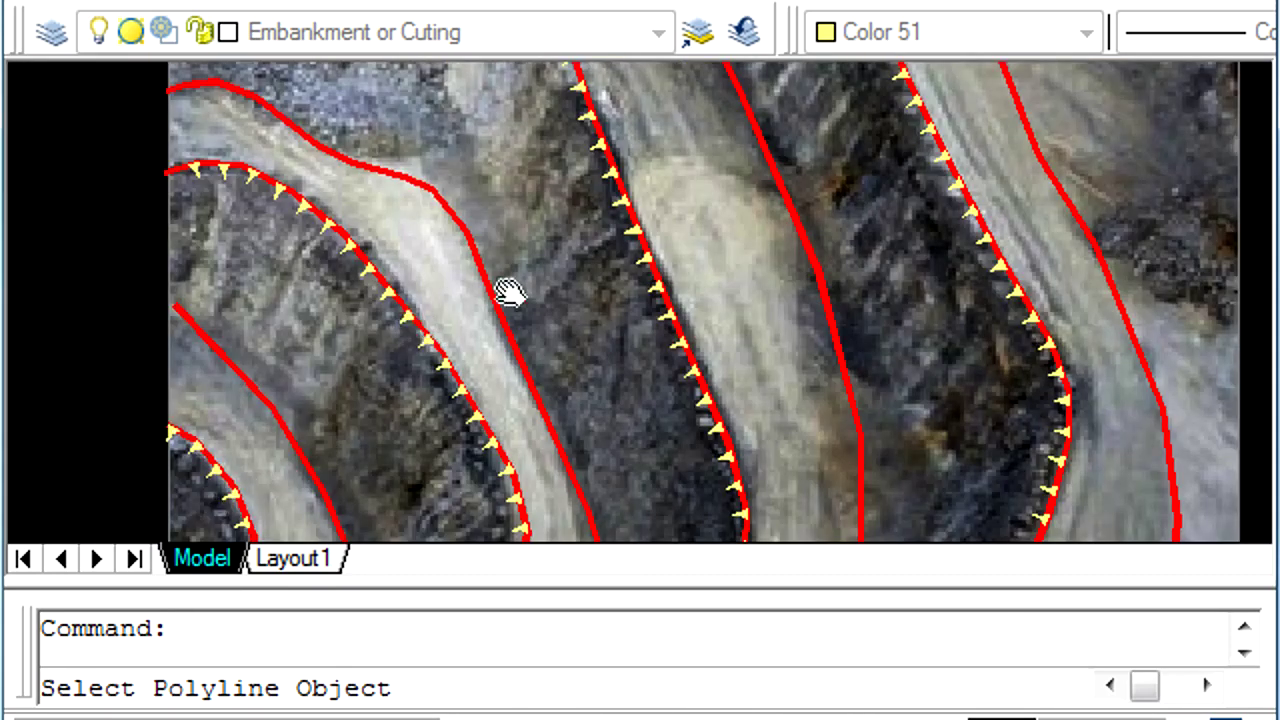
pyautogui.scroll(-3, 371, 323)
pyautogui.scroll(3, 614, 248)
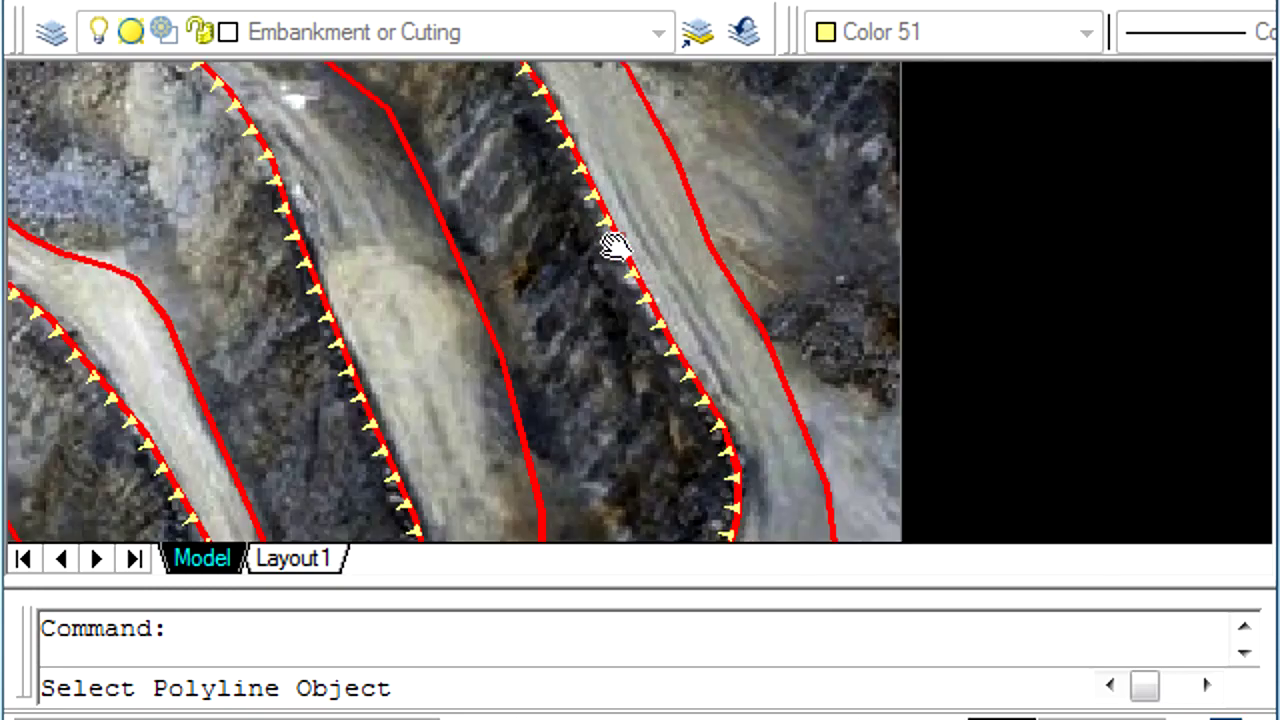
pyautogui.scroll(-5, 634, 229)
pyautogui.scroll(5, 629, 223)
pyautogui.scroll(3, 628, 228)
pyautogui.scroll(-3, 628, 228)
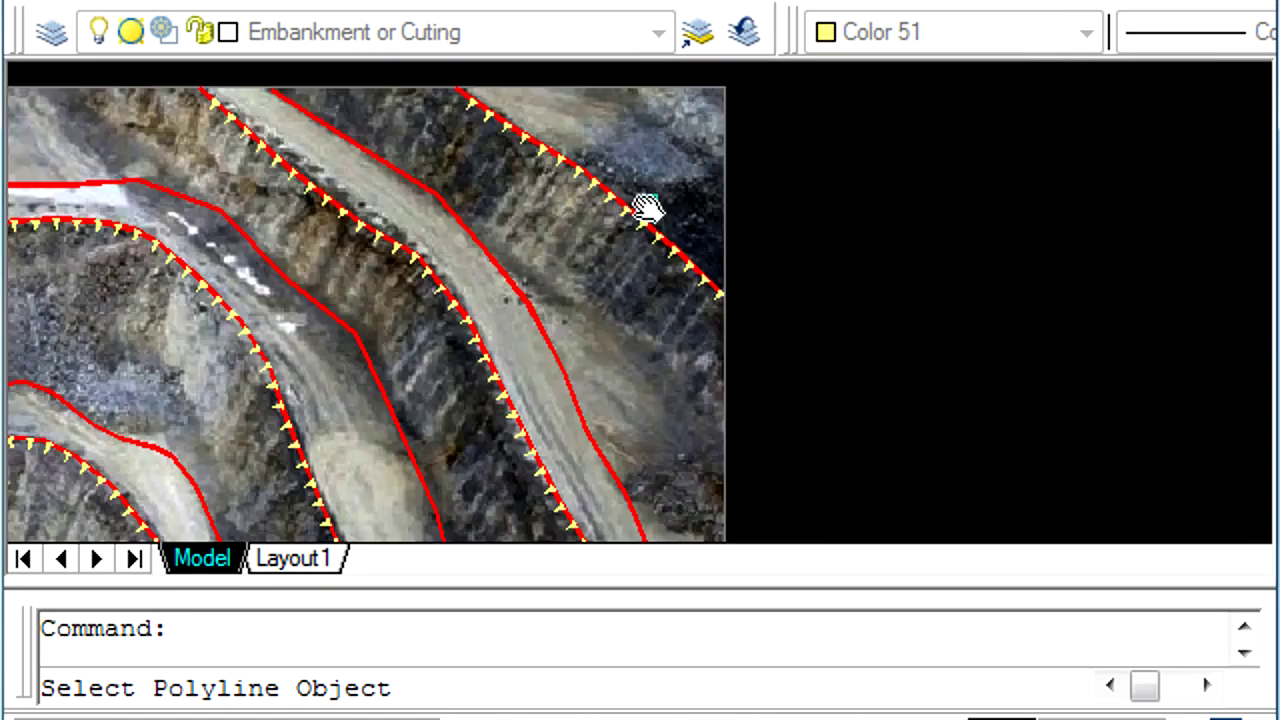
pyautogui.scroll(-3, 649, 209)
pyautogui.scroll(2, 571, 343)
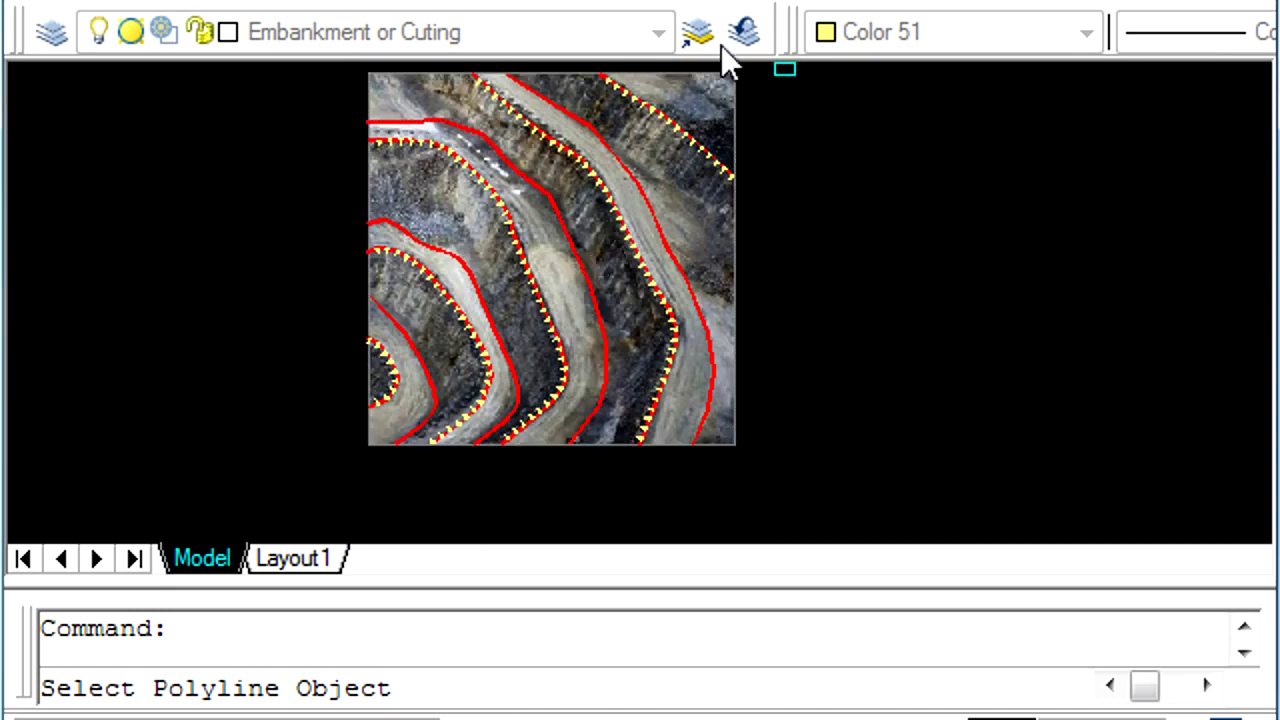
pyautogui.moveTo(643, 200); pyautogui.dragTo(643, 323, button='middle')
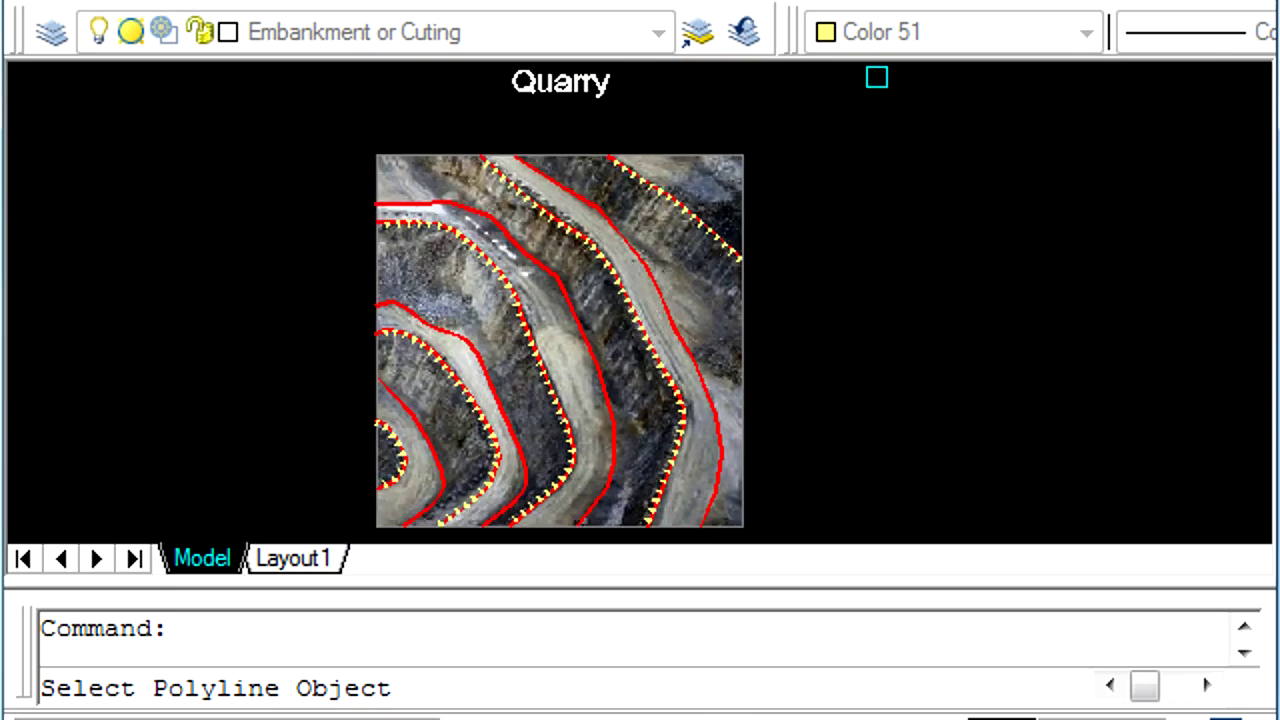